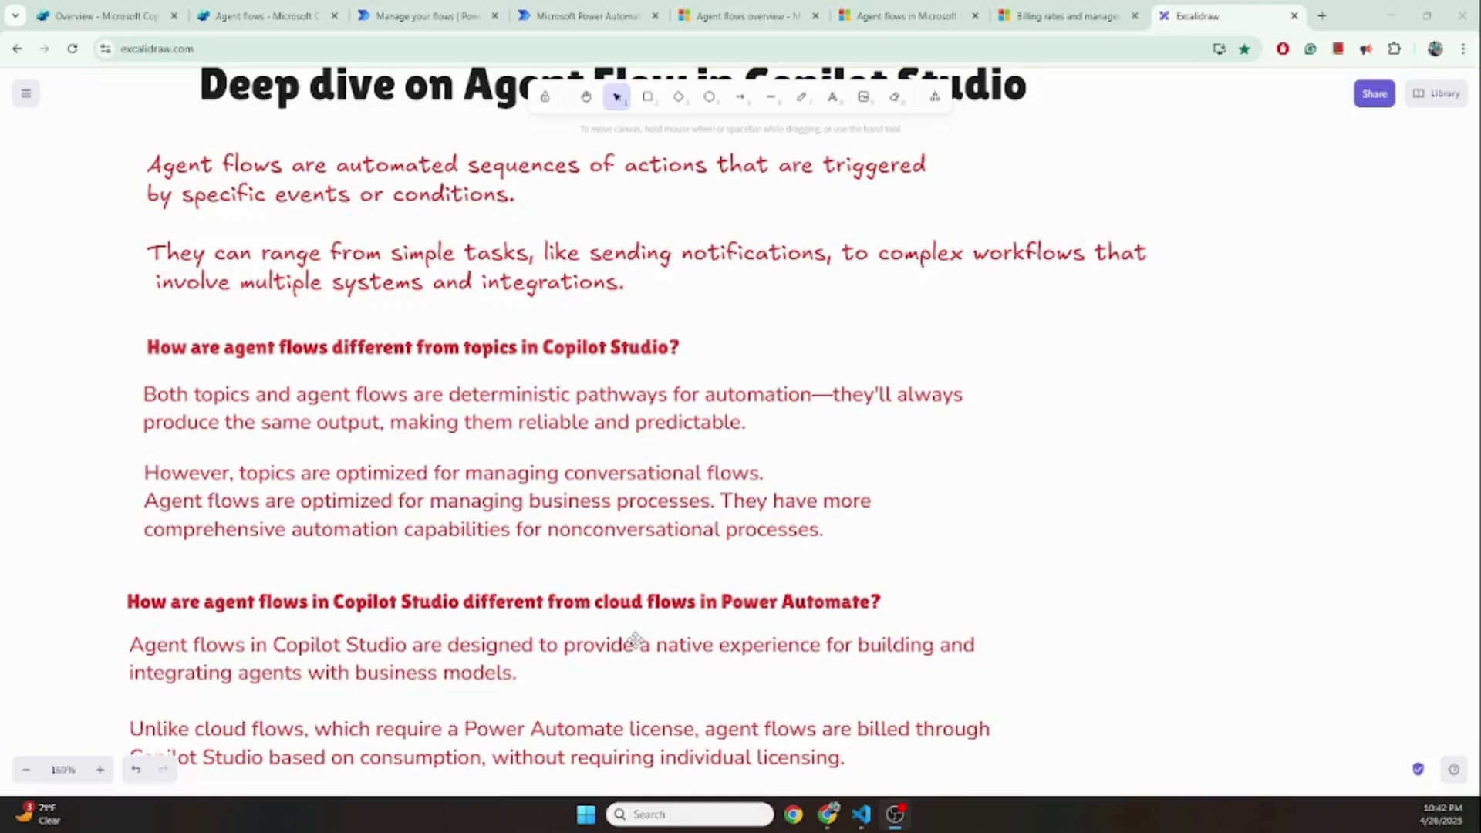
Read the Excalidraw notes on how agent flows differ from cloud flows, the agent requirements and the licensing
scroll(633, 640, "down", 2)
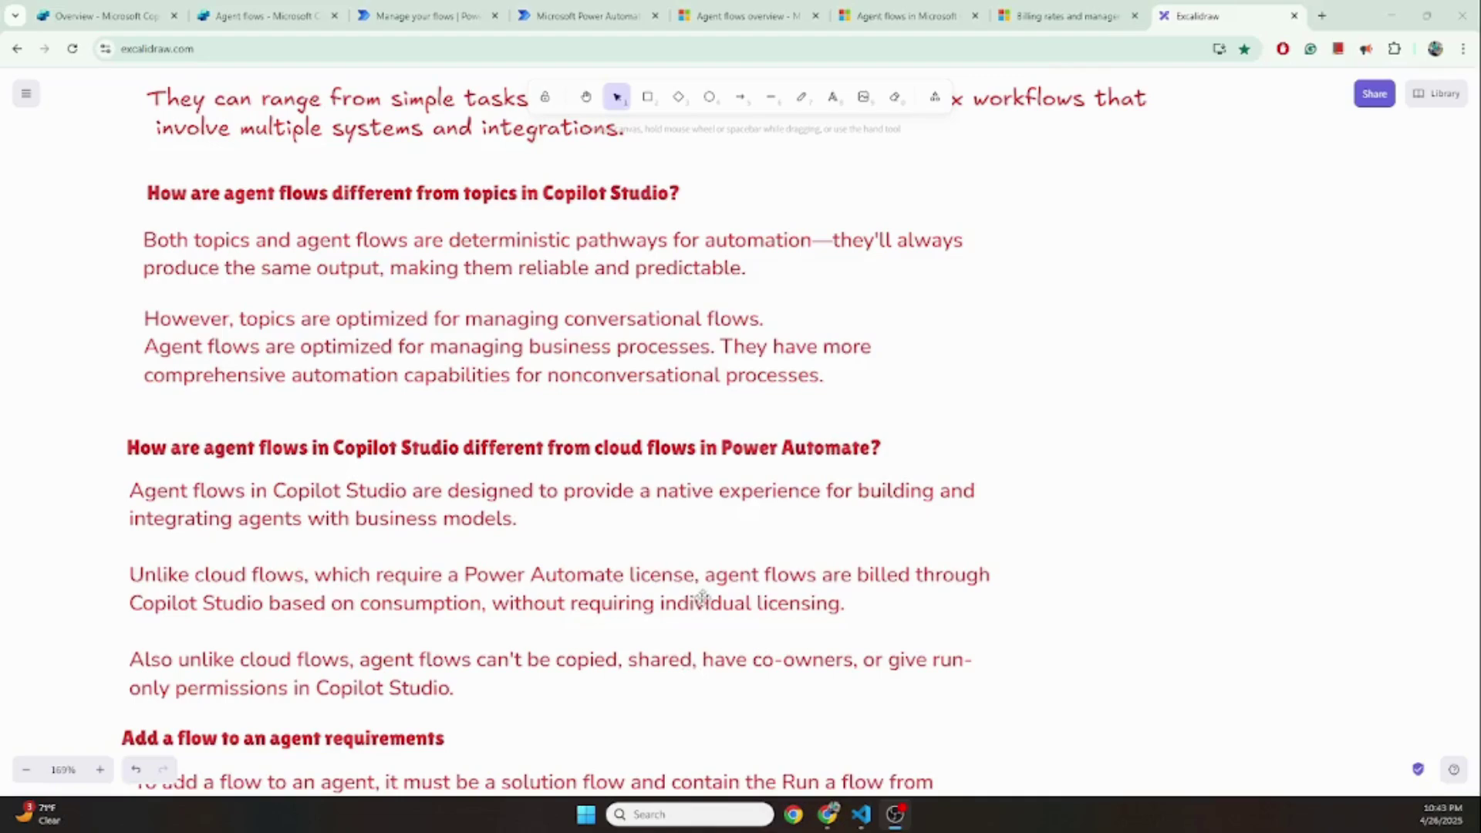
scroll(702, 596, "down", 2)
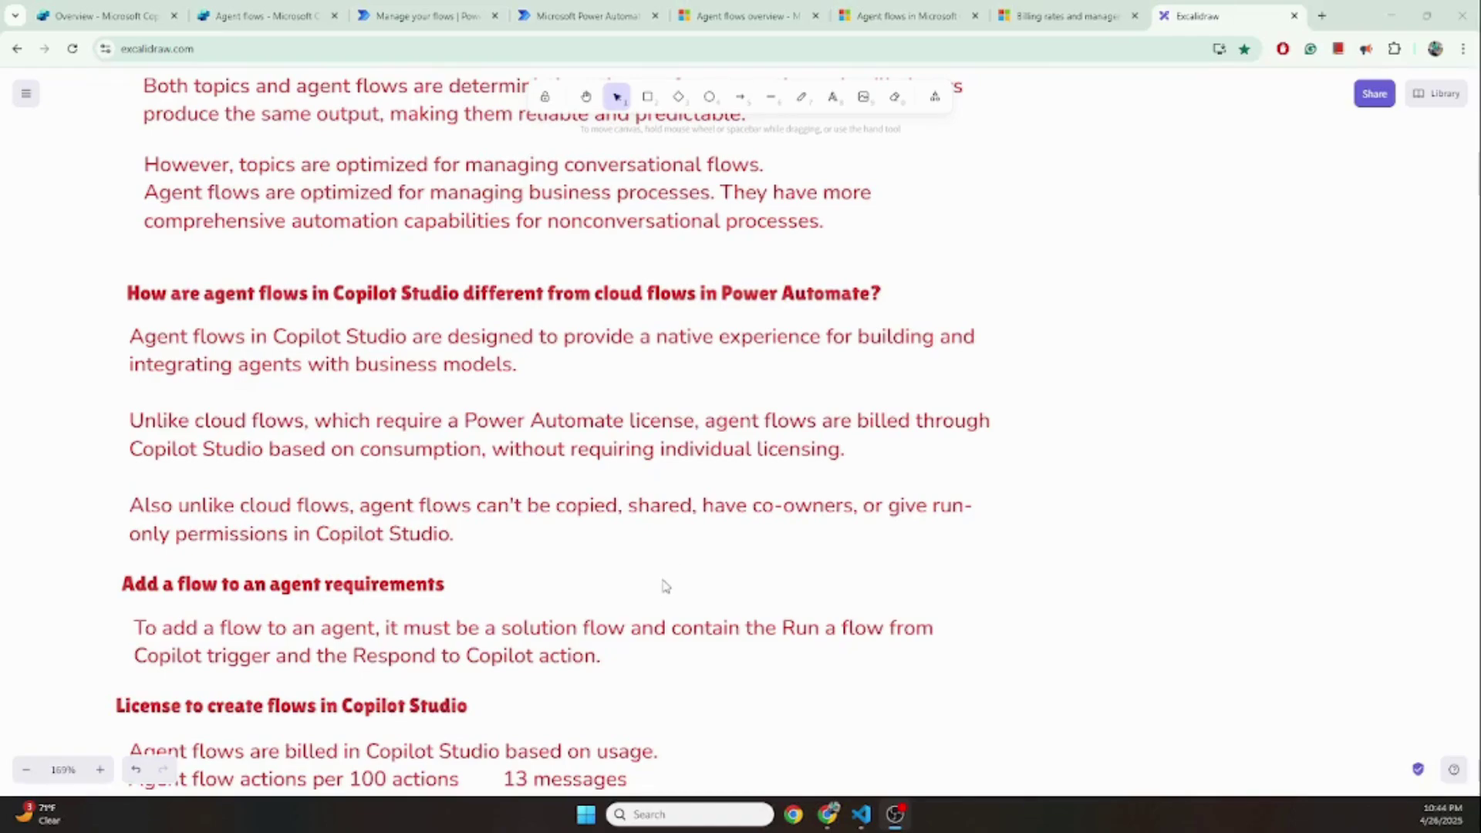
scroll(661, 593, "down", 1)
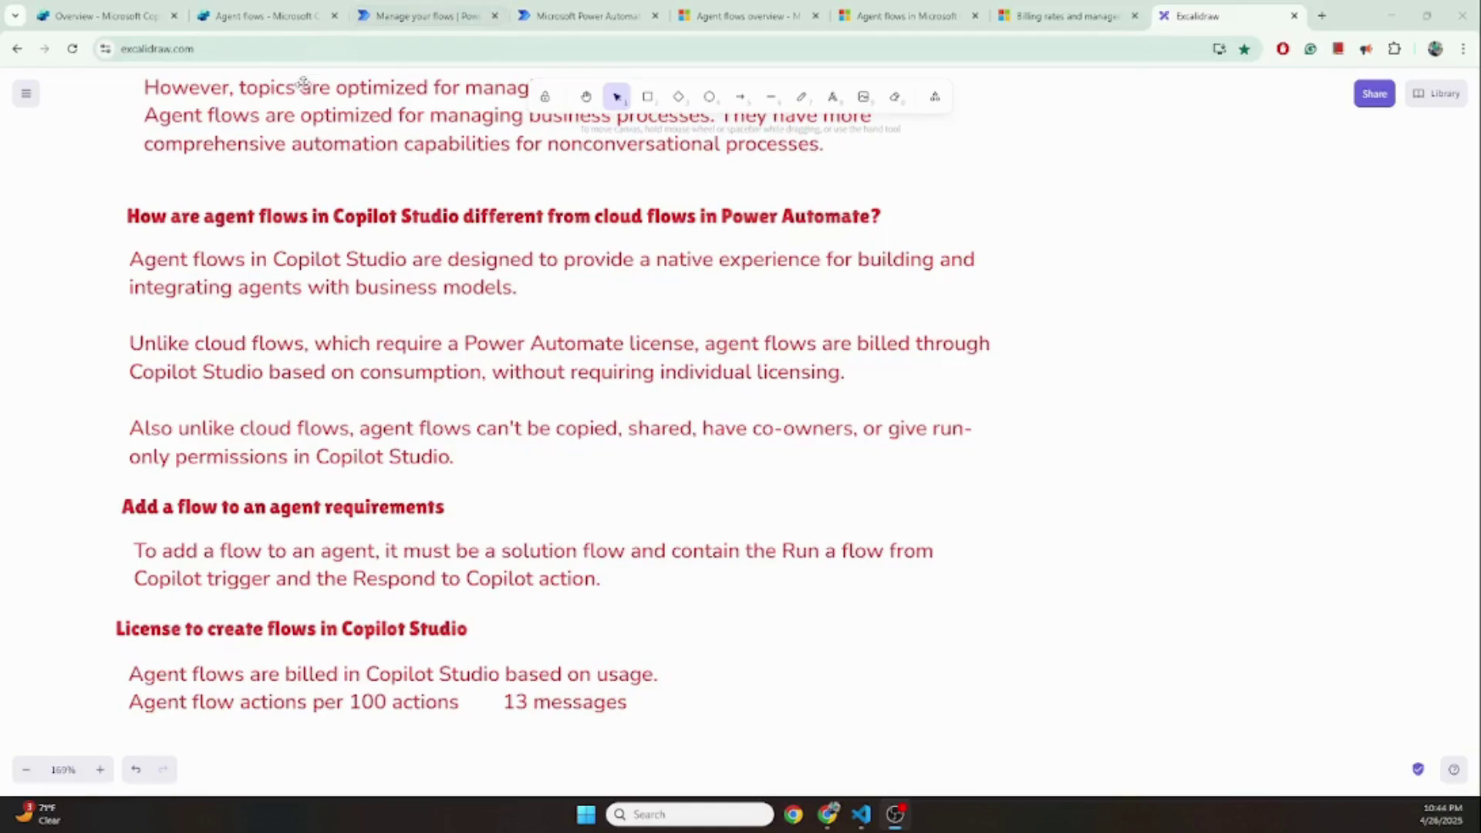
Switch to Copilot Studio, view the suggested descriptions for a new agent flow, and return to the agent flows list
left_click(120, 16)
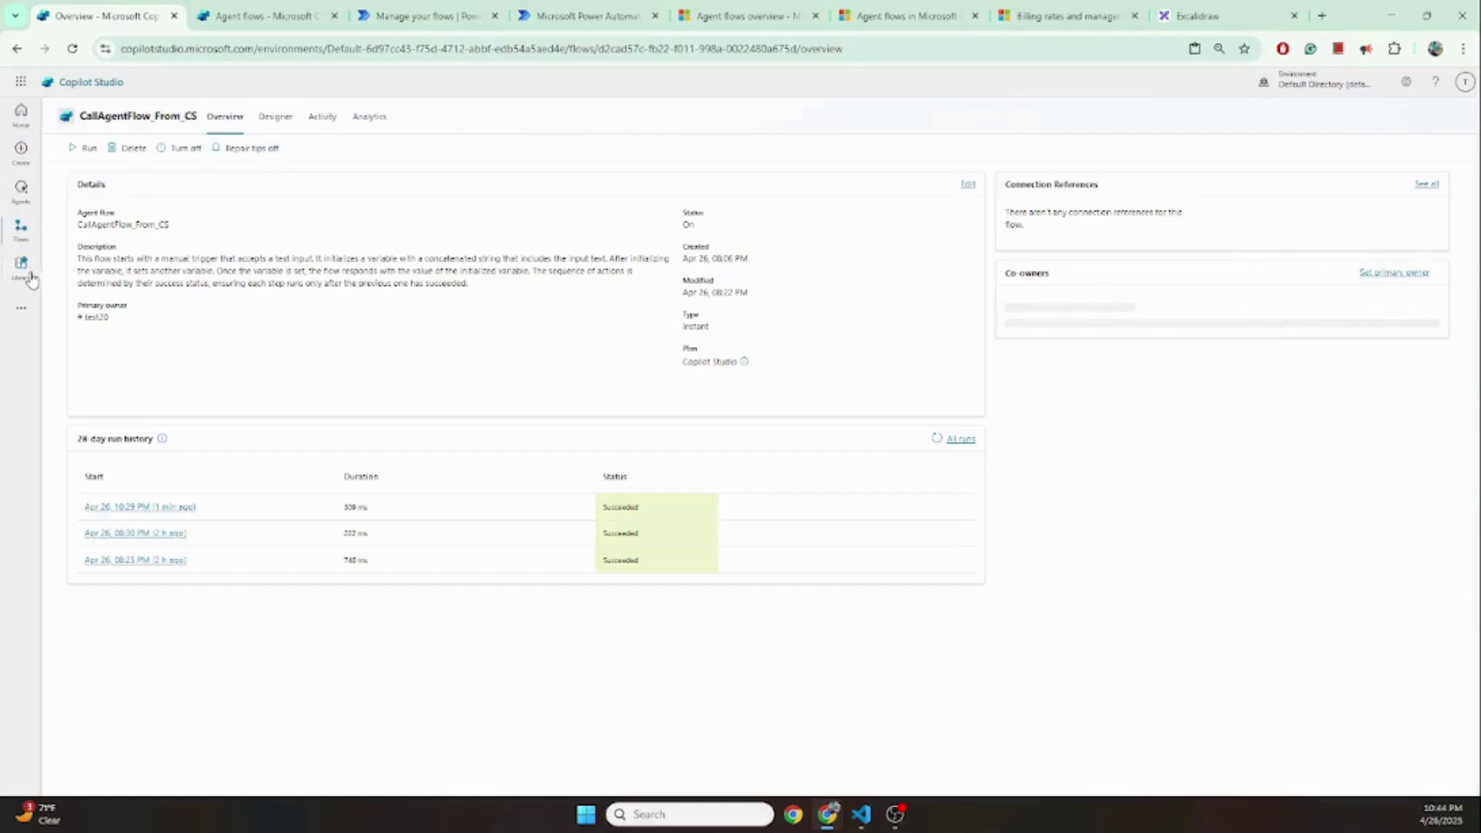
left_click(22, 231)
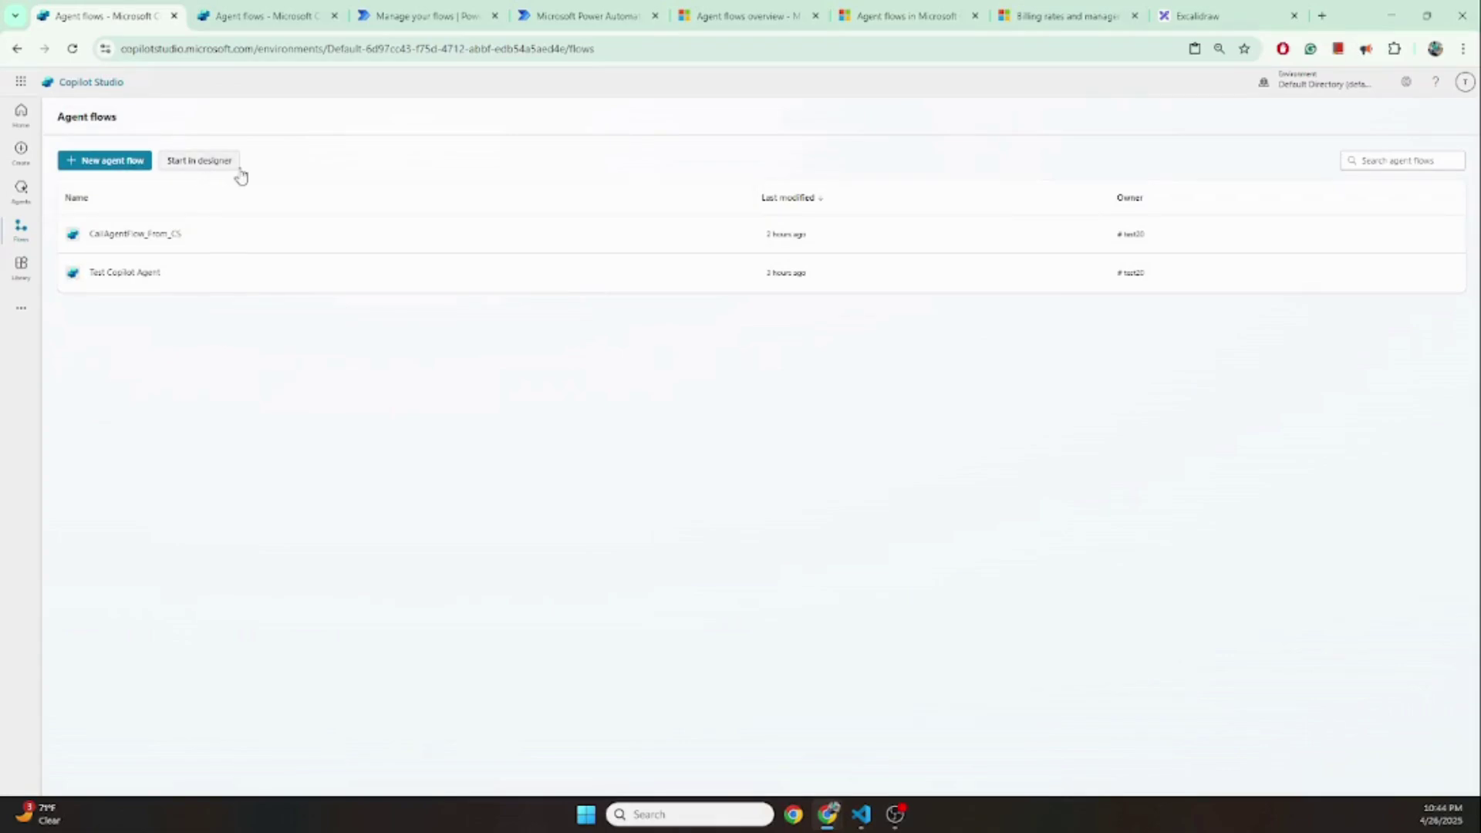
left_click(94, 165)
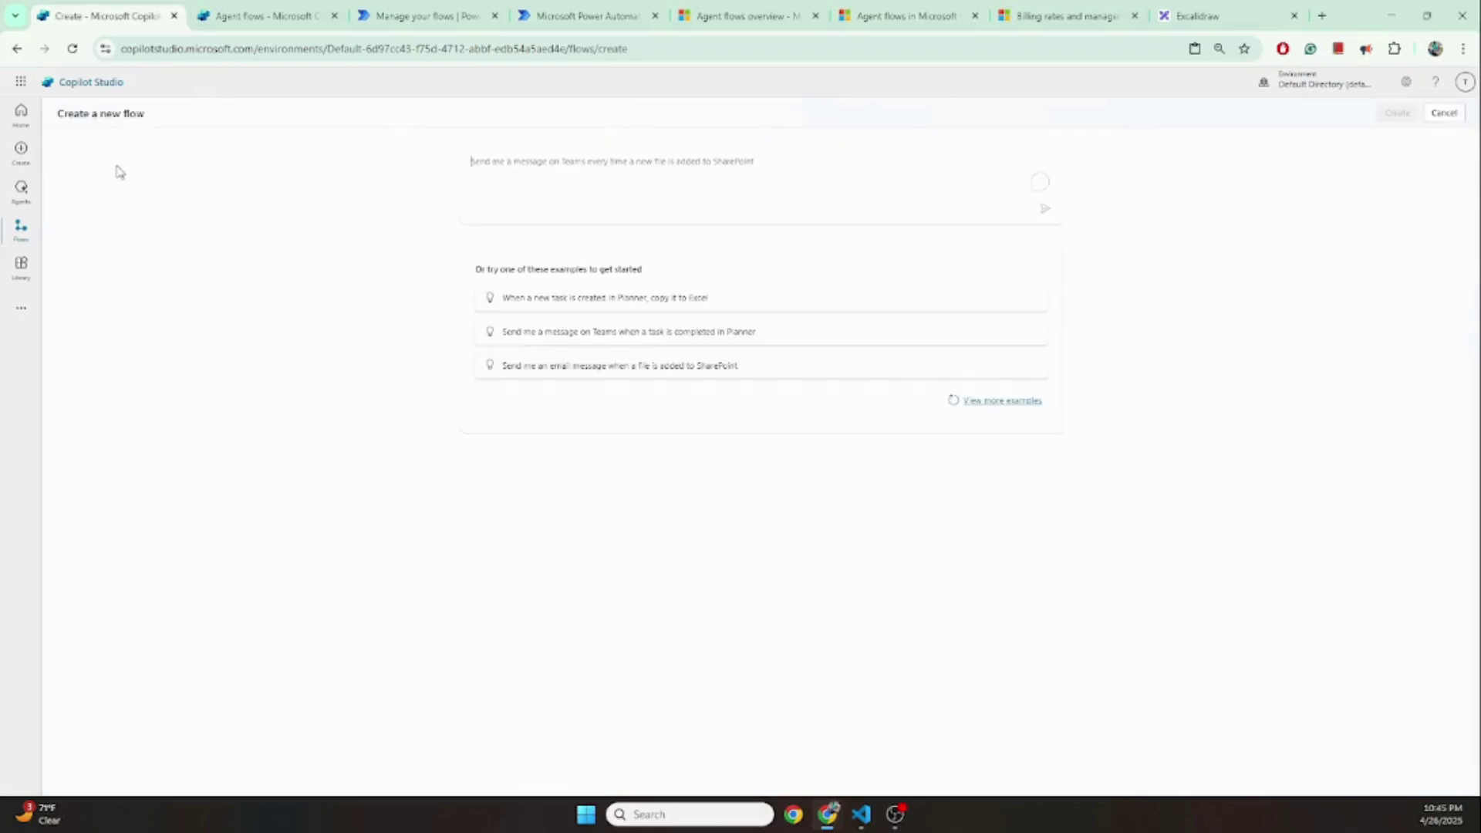
left_click(510, 177)
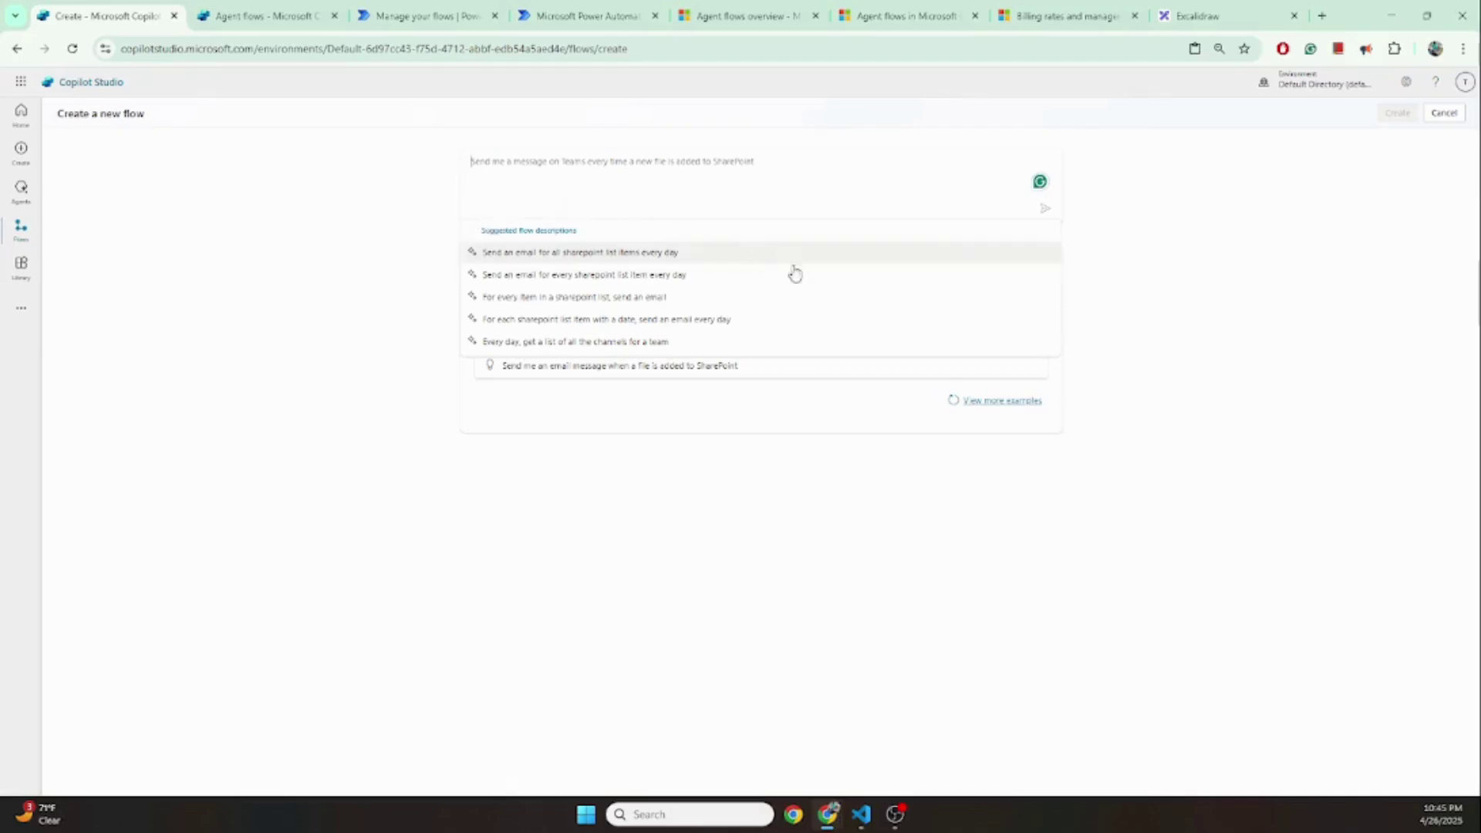
left_click(1442, 115)
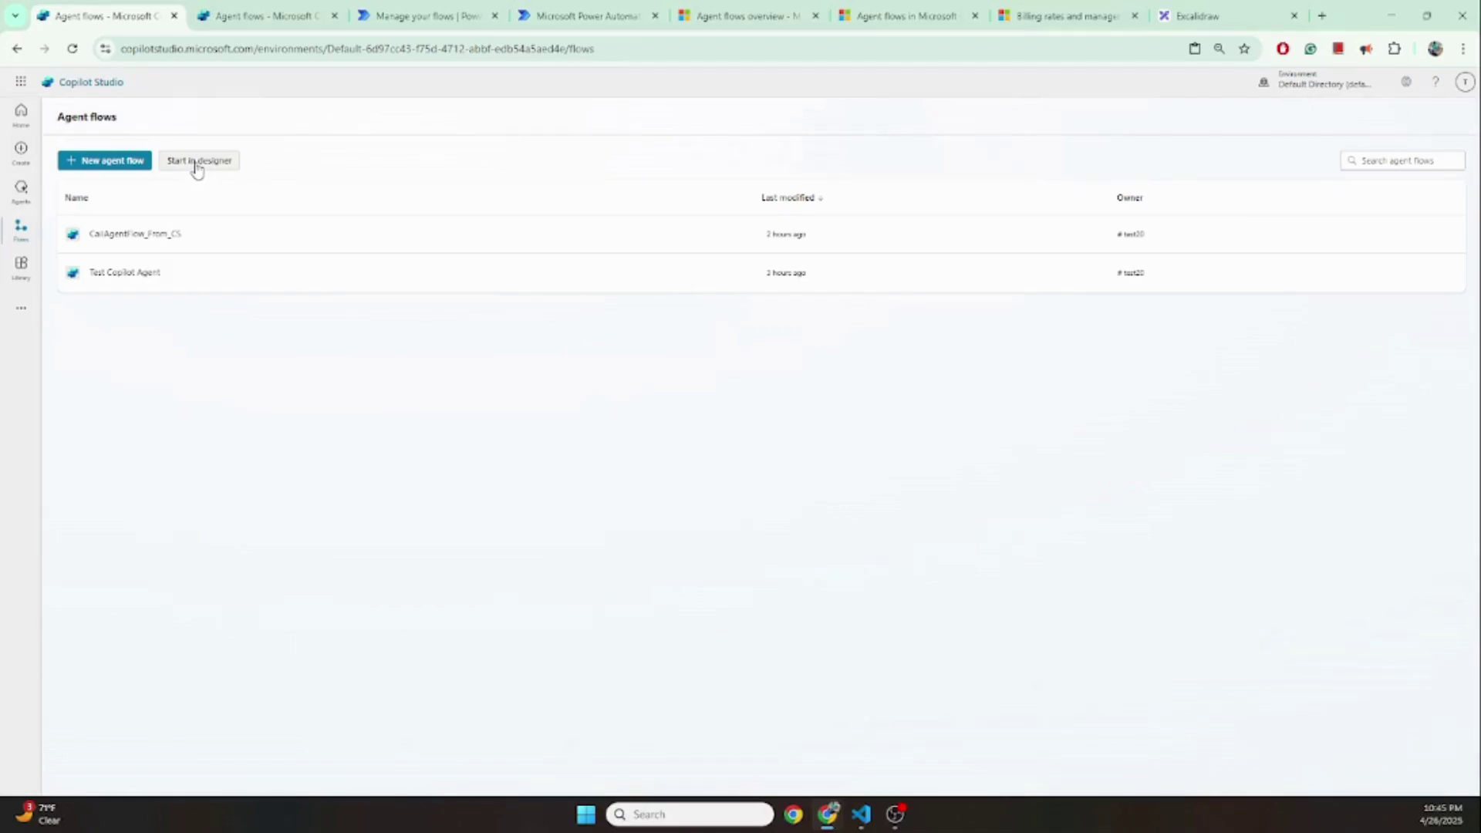
Start a blank agent flow in the designer and open the choices for its trigger
left_click(205, 170)
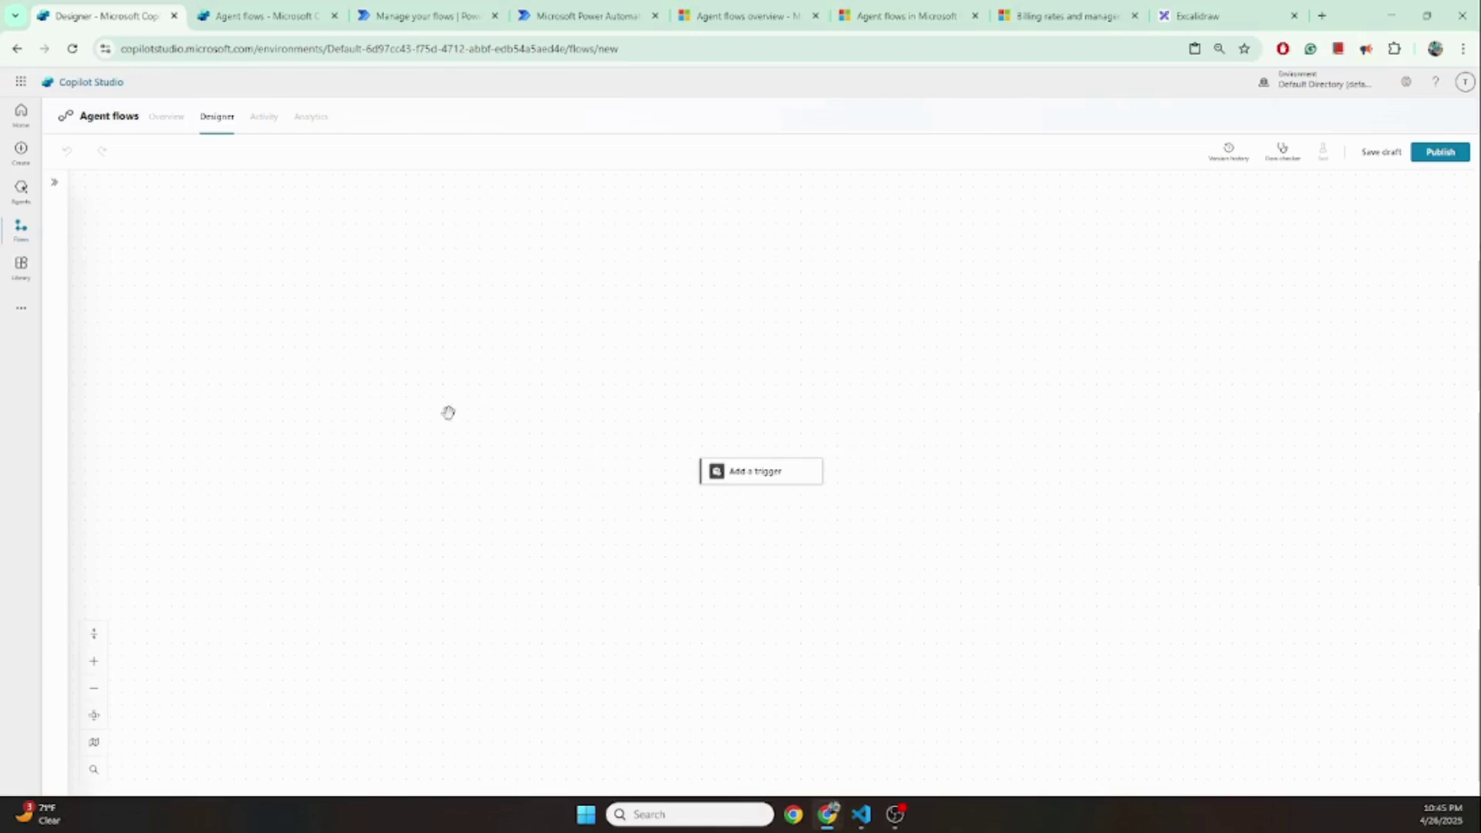
left_click(55, 184)
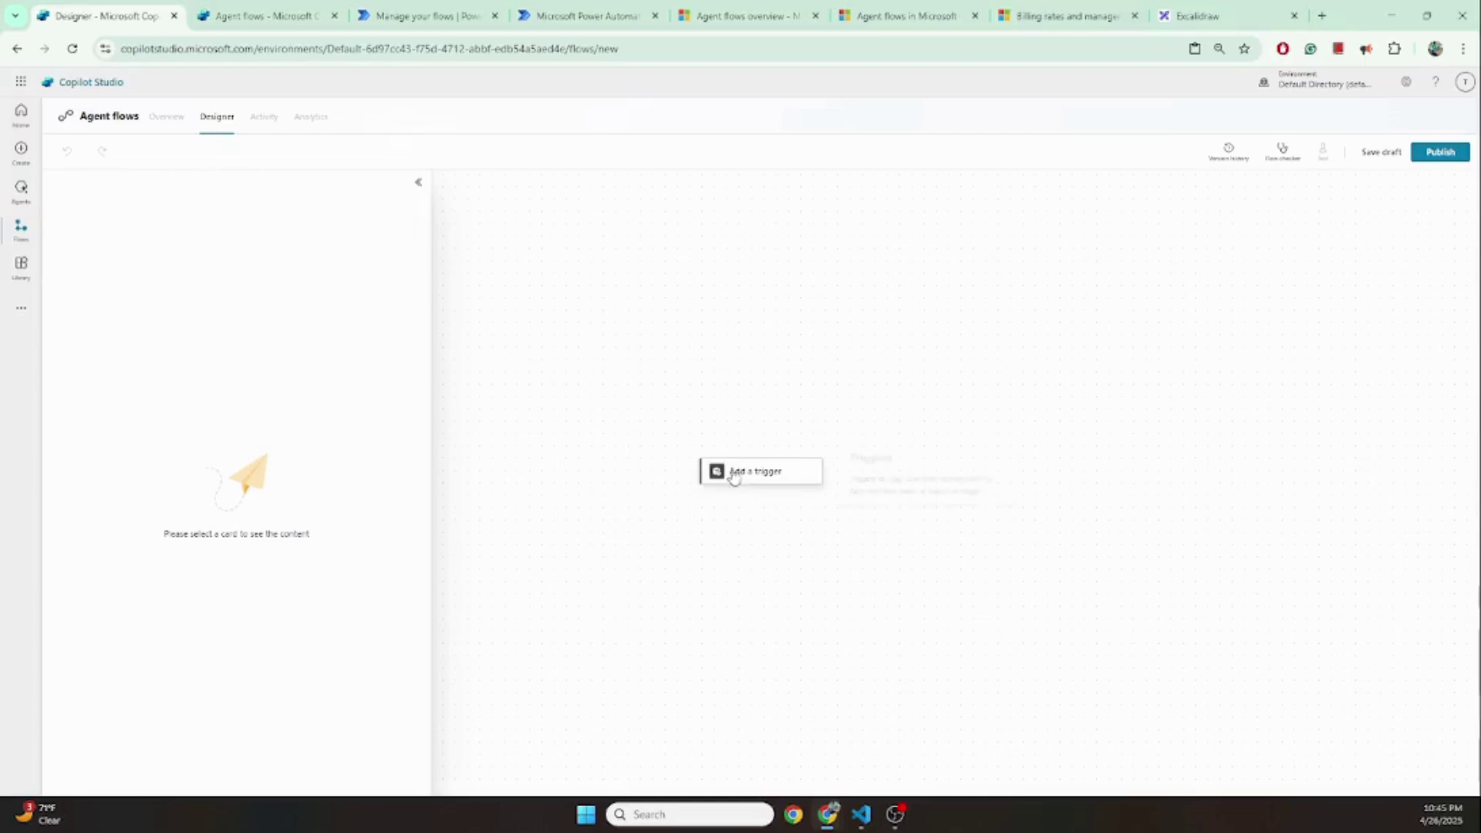
left_click(670, 527)
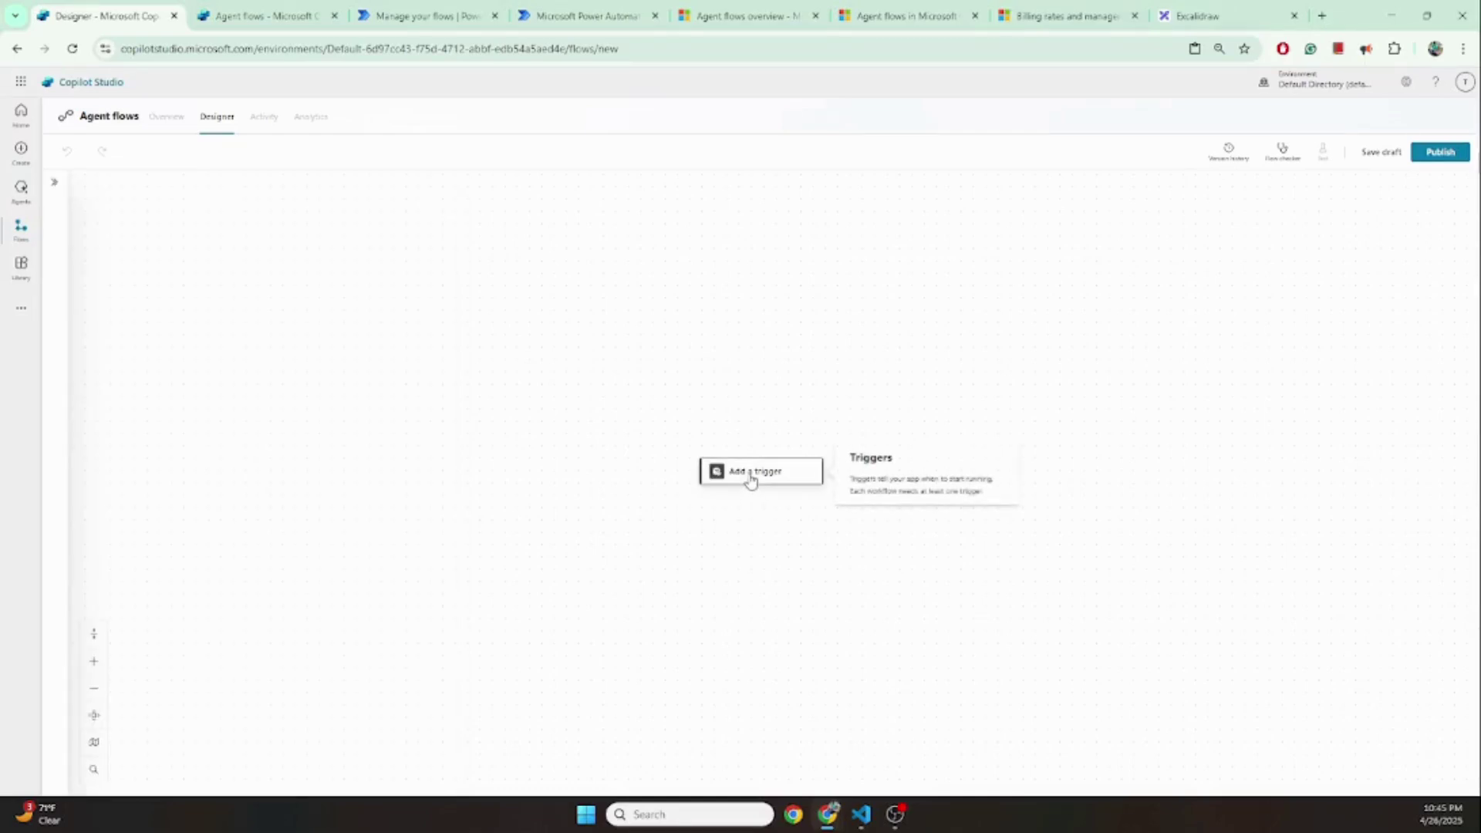
left_click(754, 478)
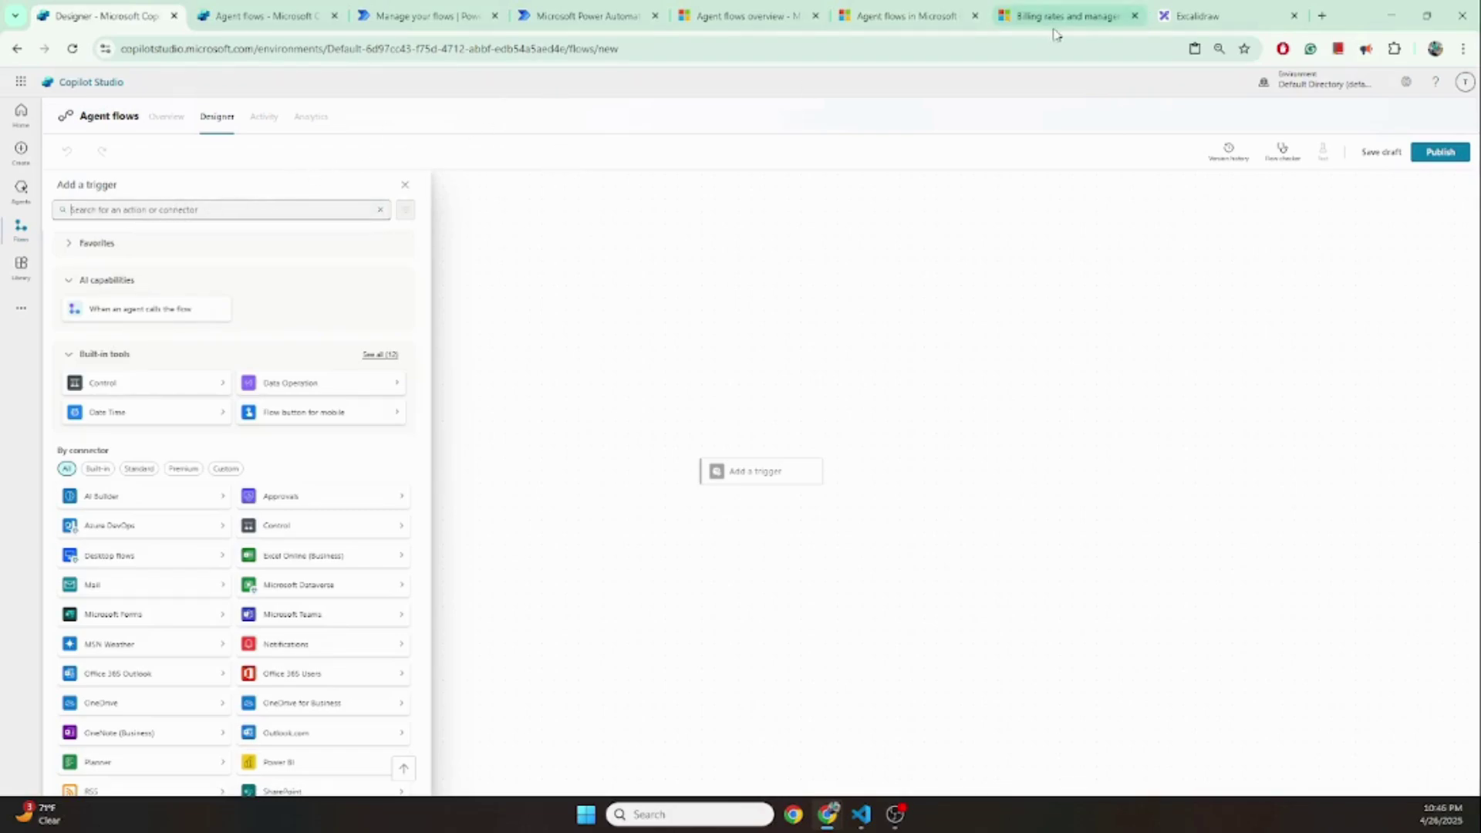
Check the trigger requirement in the Excalidraw notes, then find "run a flow from copilot" and add the When an agent calls the flow trigger
left_click(1173, 26)
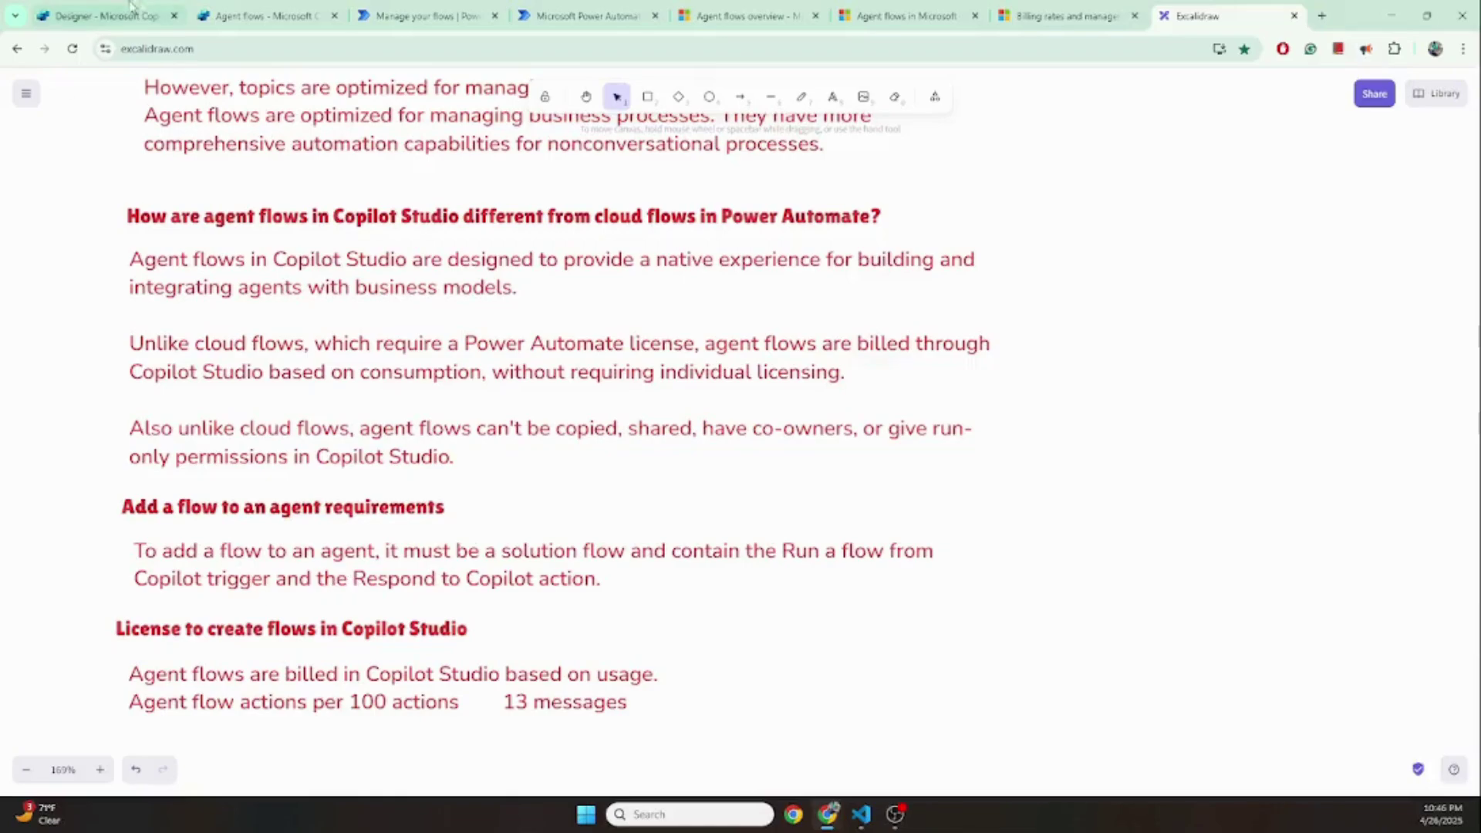
left_click(98, 15)
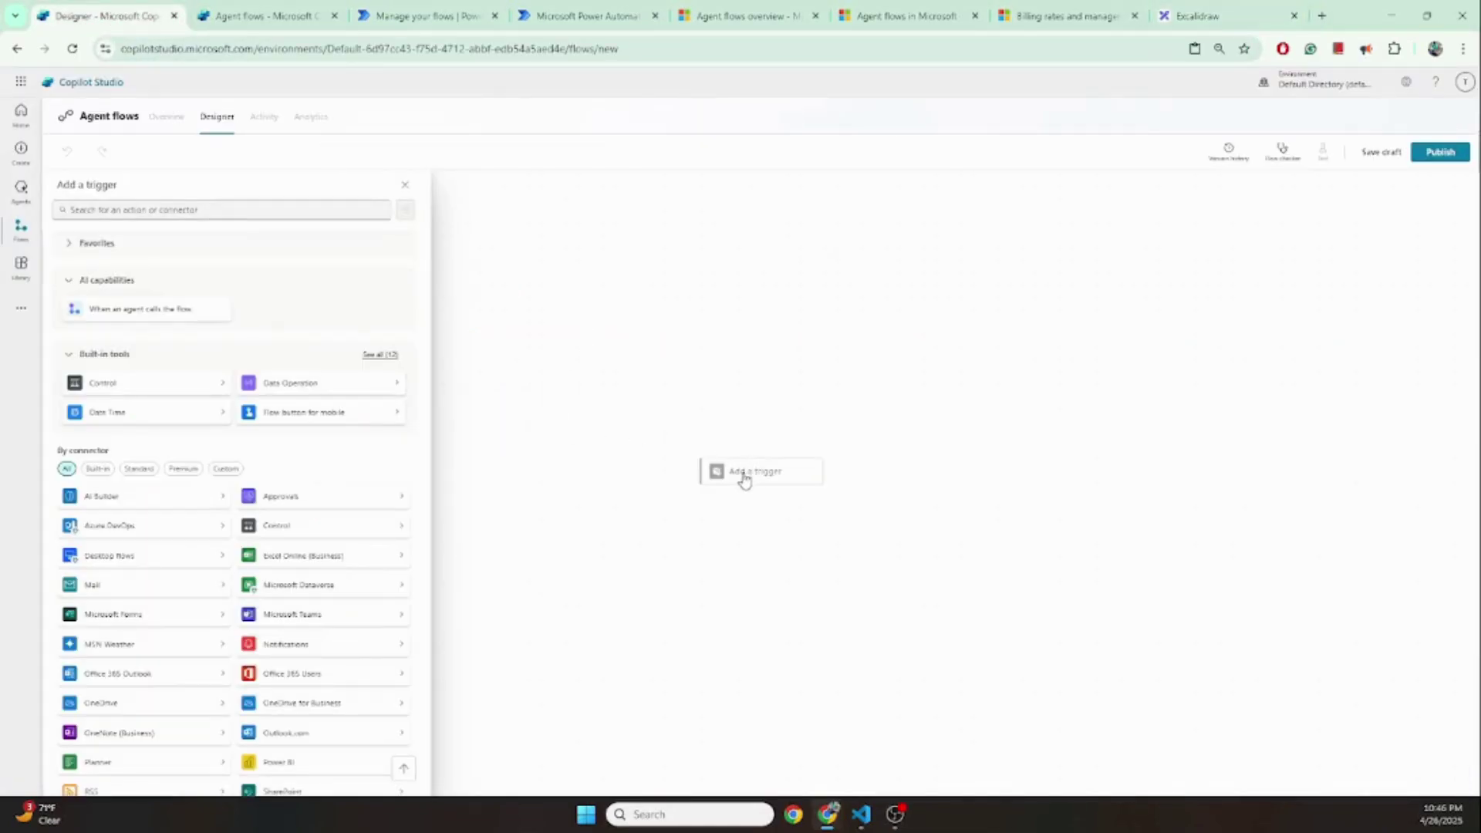
left_click(151, 213)
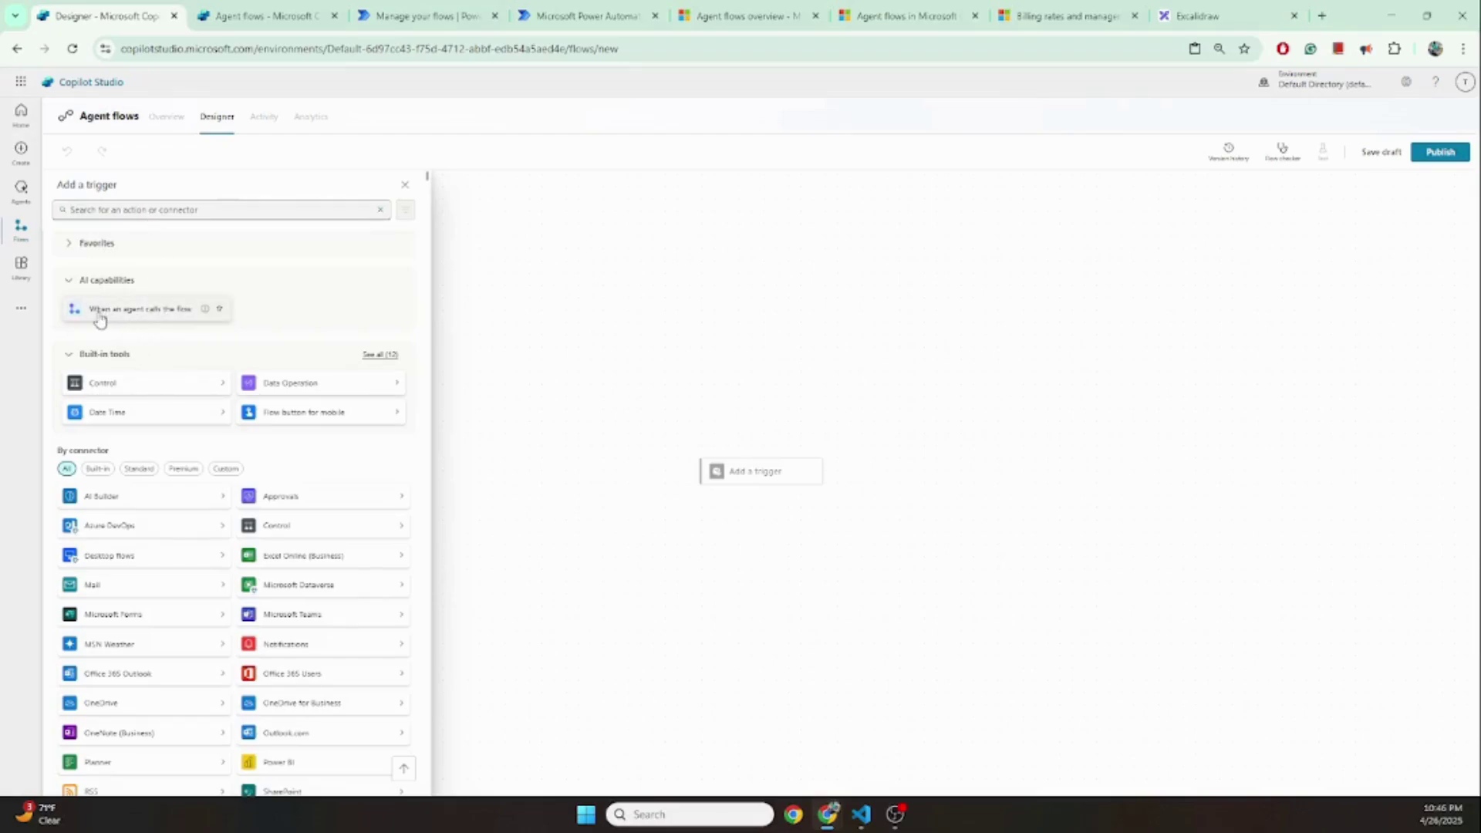
type("flow from cop")
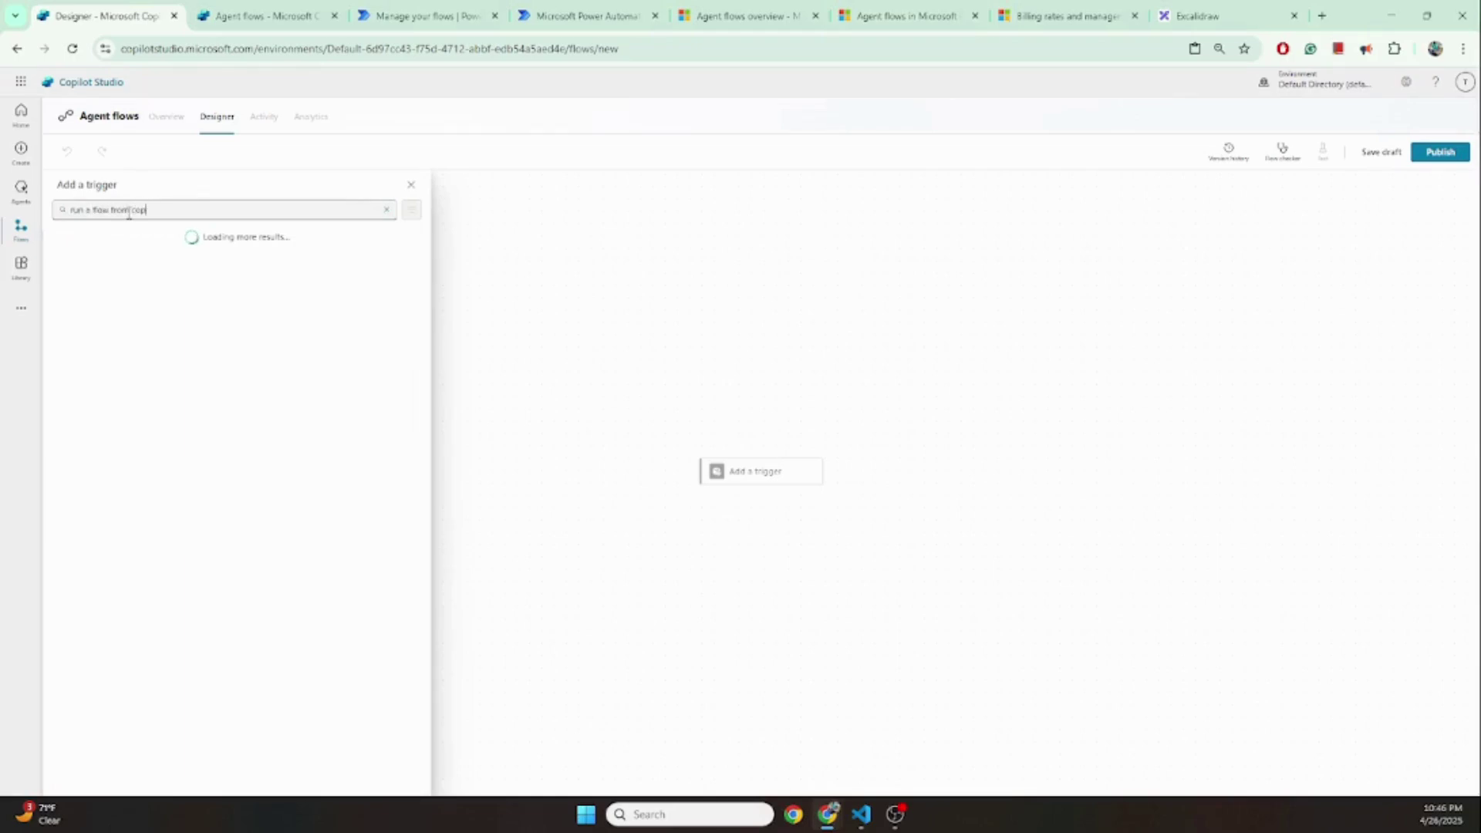
type("ilot")
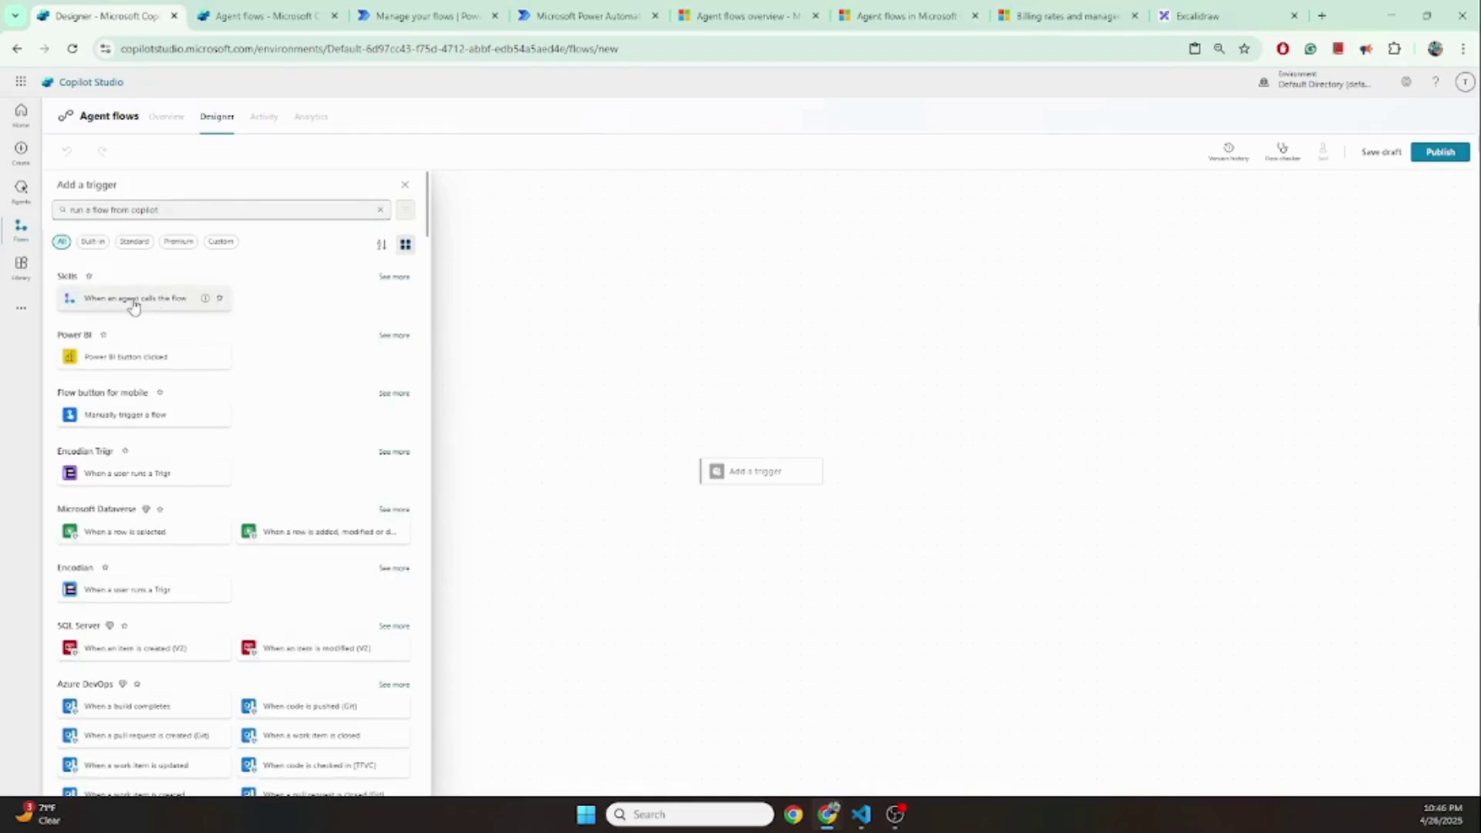
left_click(133, 300)
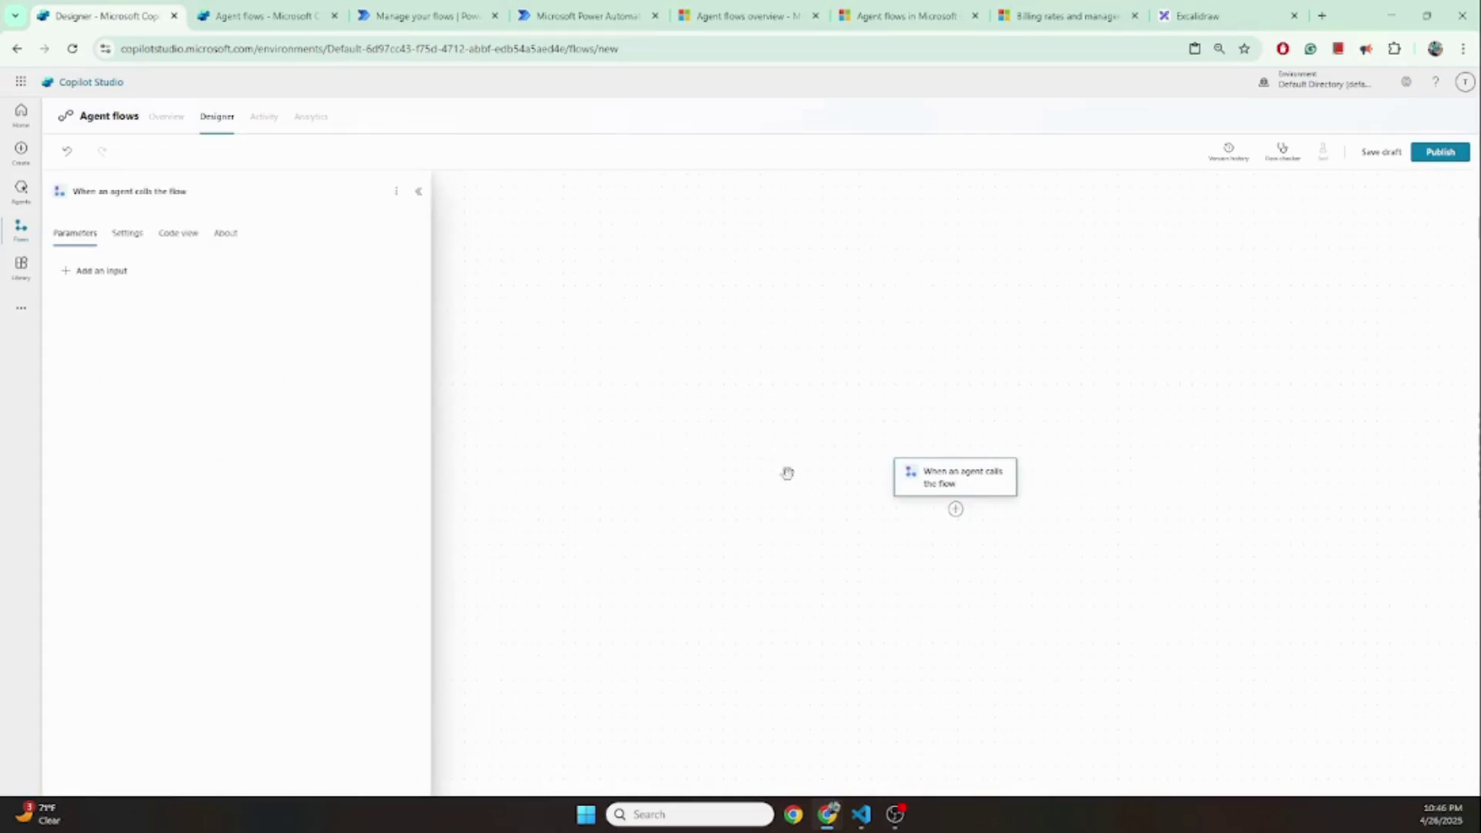
Add a Respond to the agent action below the trigger, then return to the agent flows list without saving the new flow
left_click(955, 512)
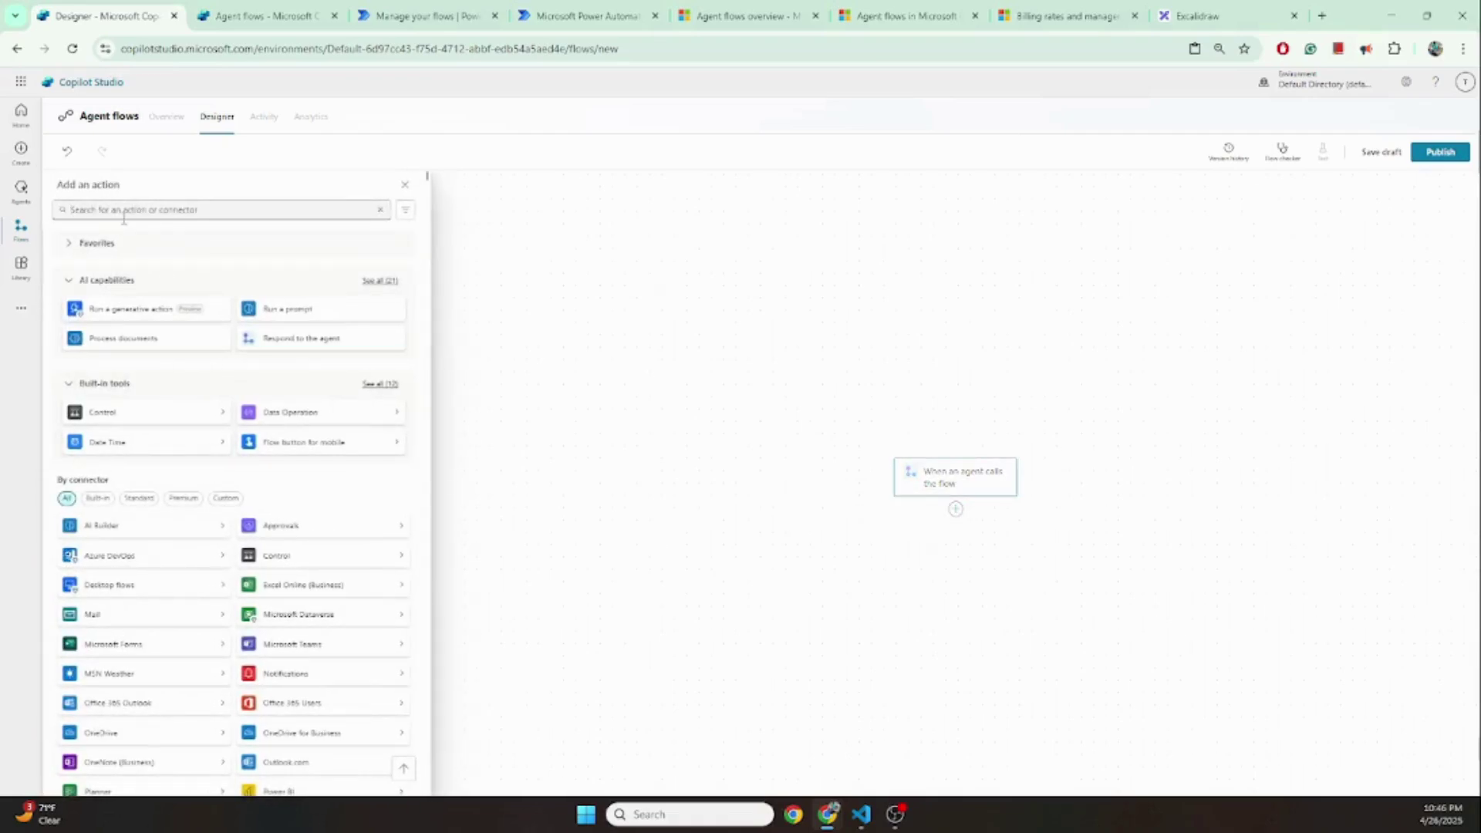
left_click(294, 350)
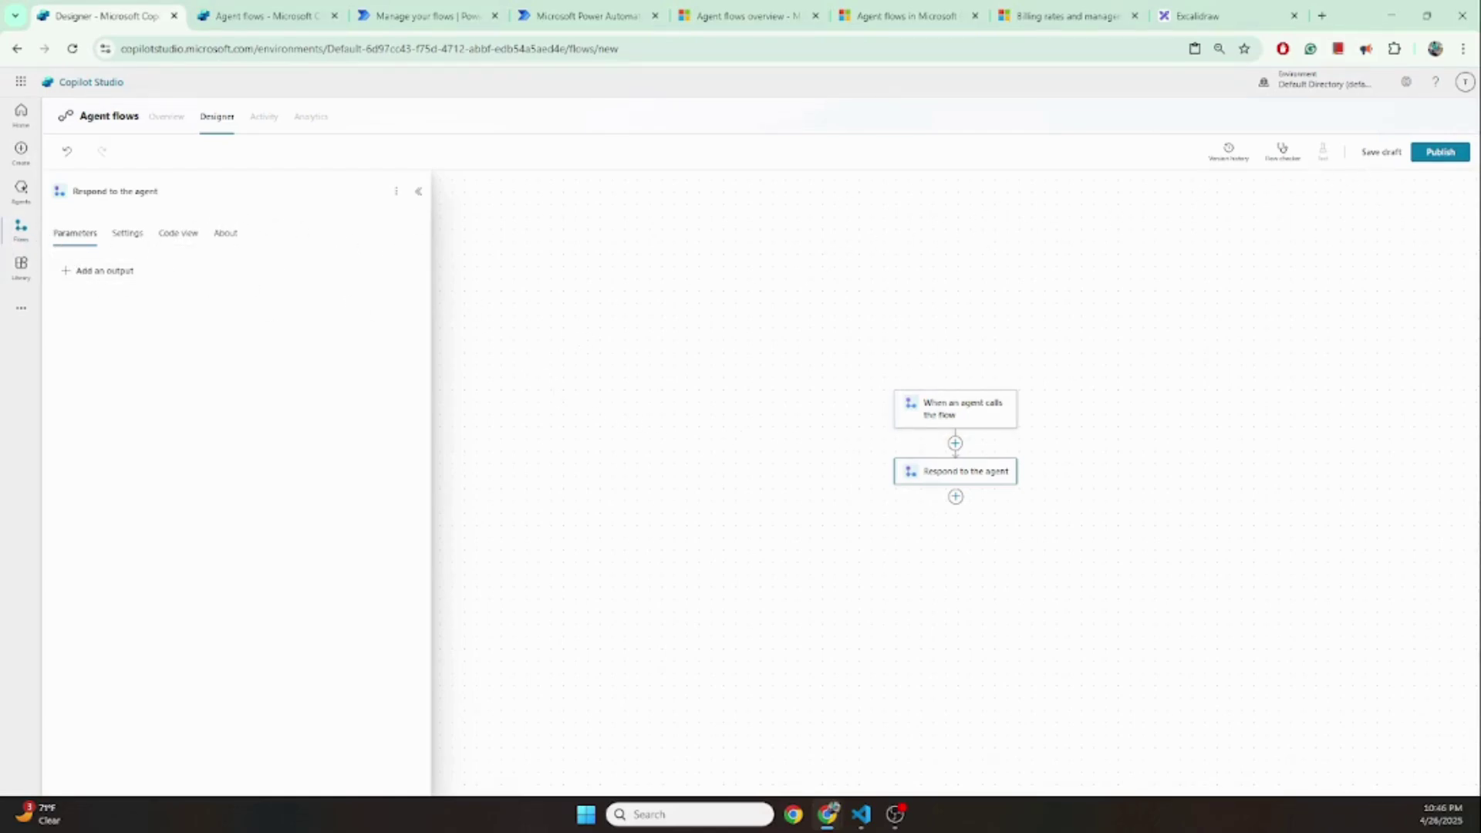
left_click(20, 227)
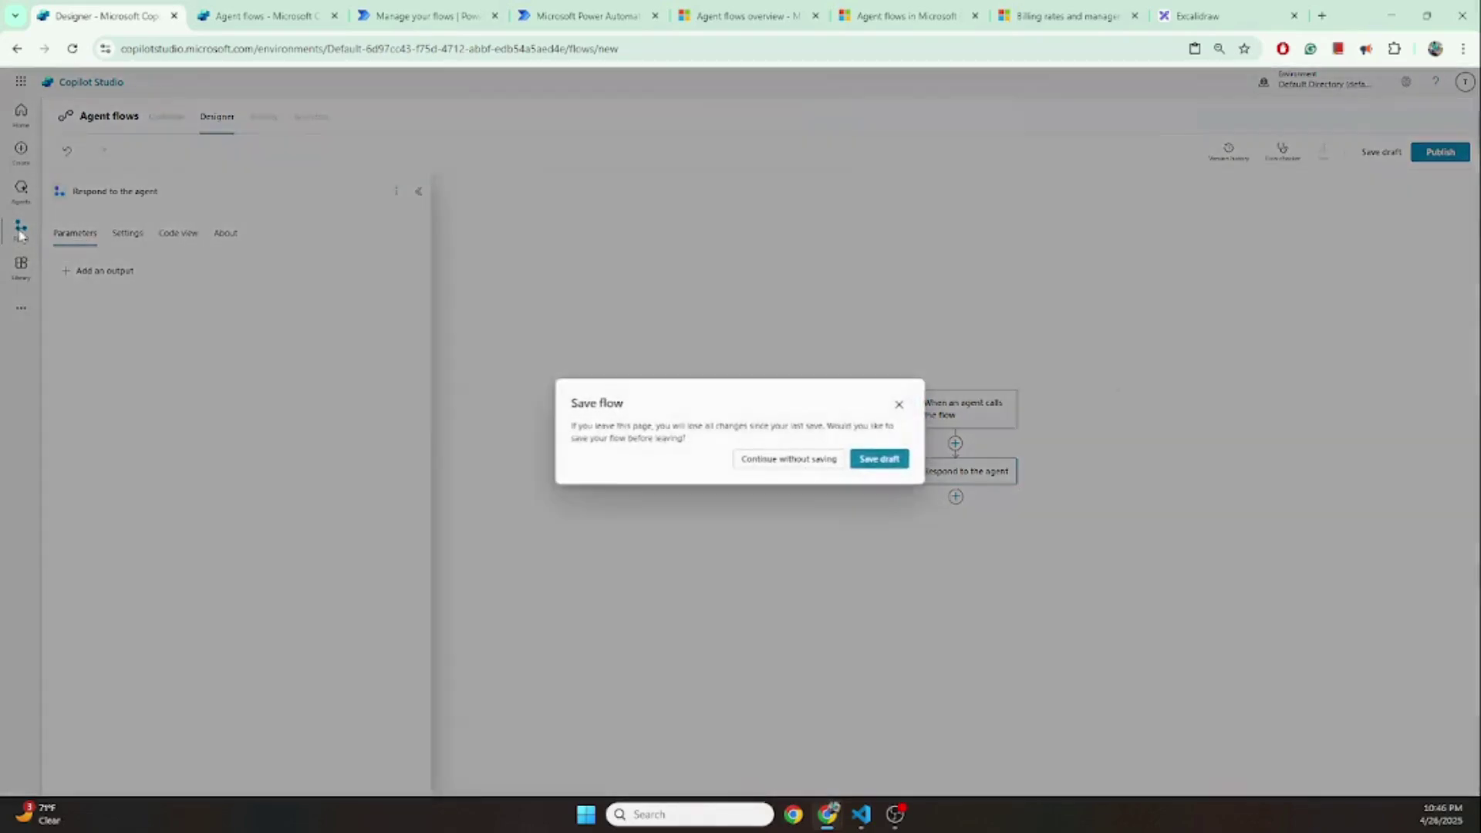
left_click(807, 460)
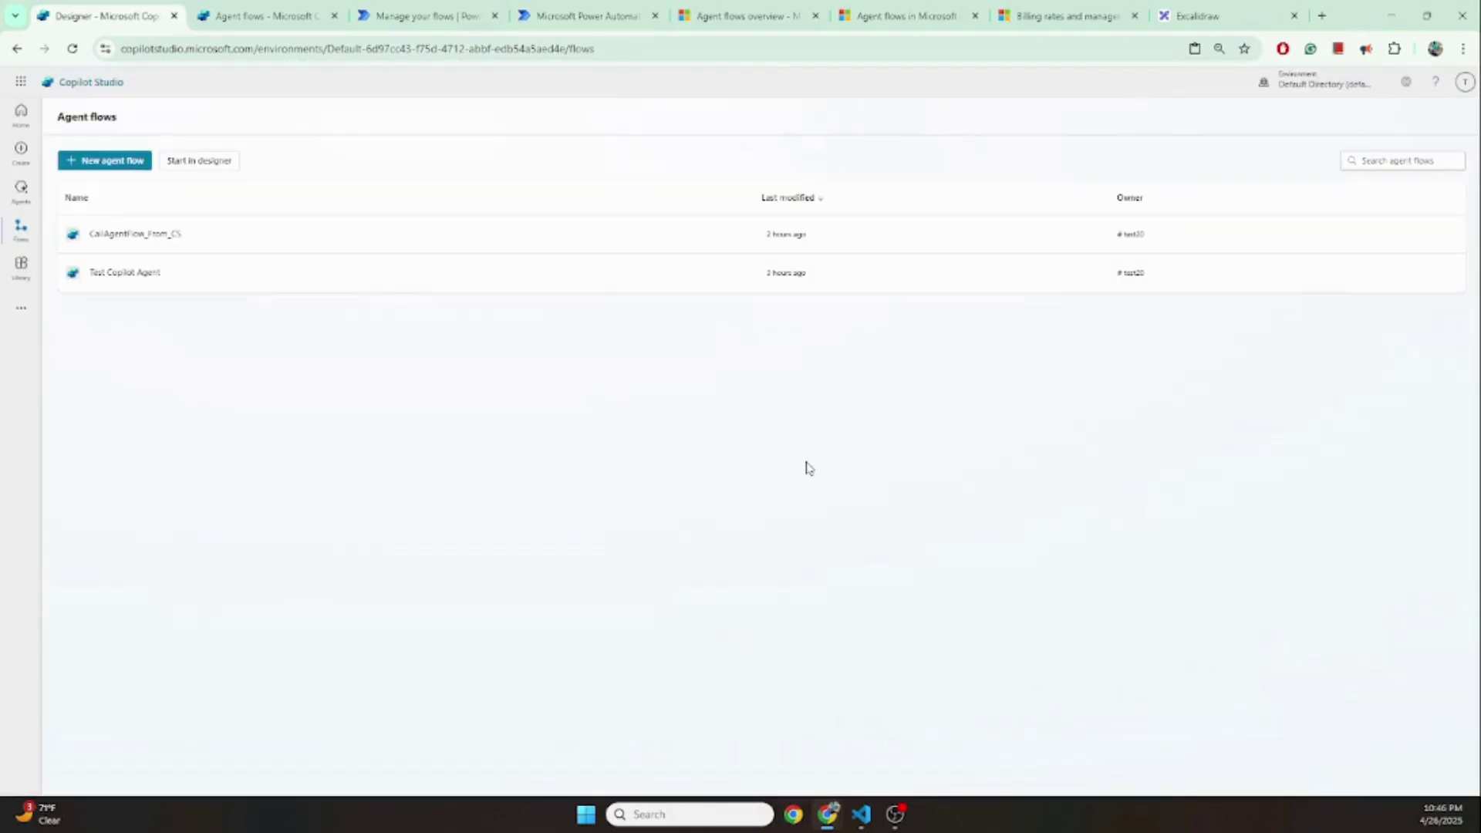
Open the CallAgentFlow_From_CS flow and view its editable details without changing them
left_click(125, 236)
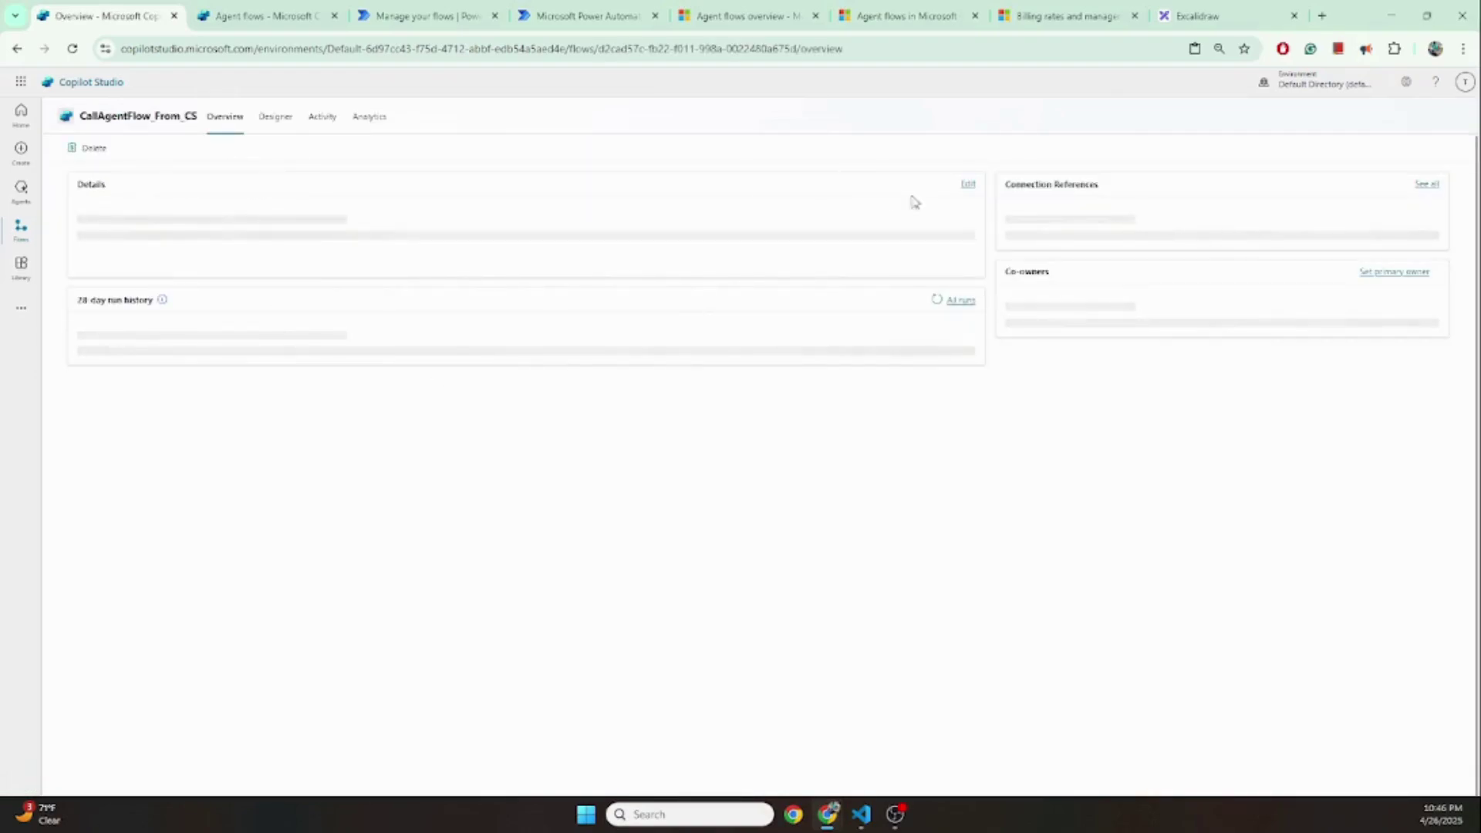
left_click(968, 186)
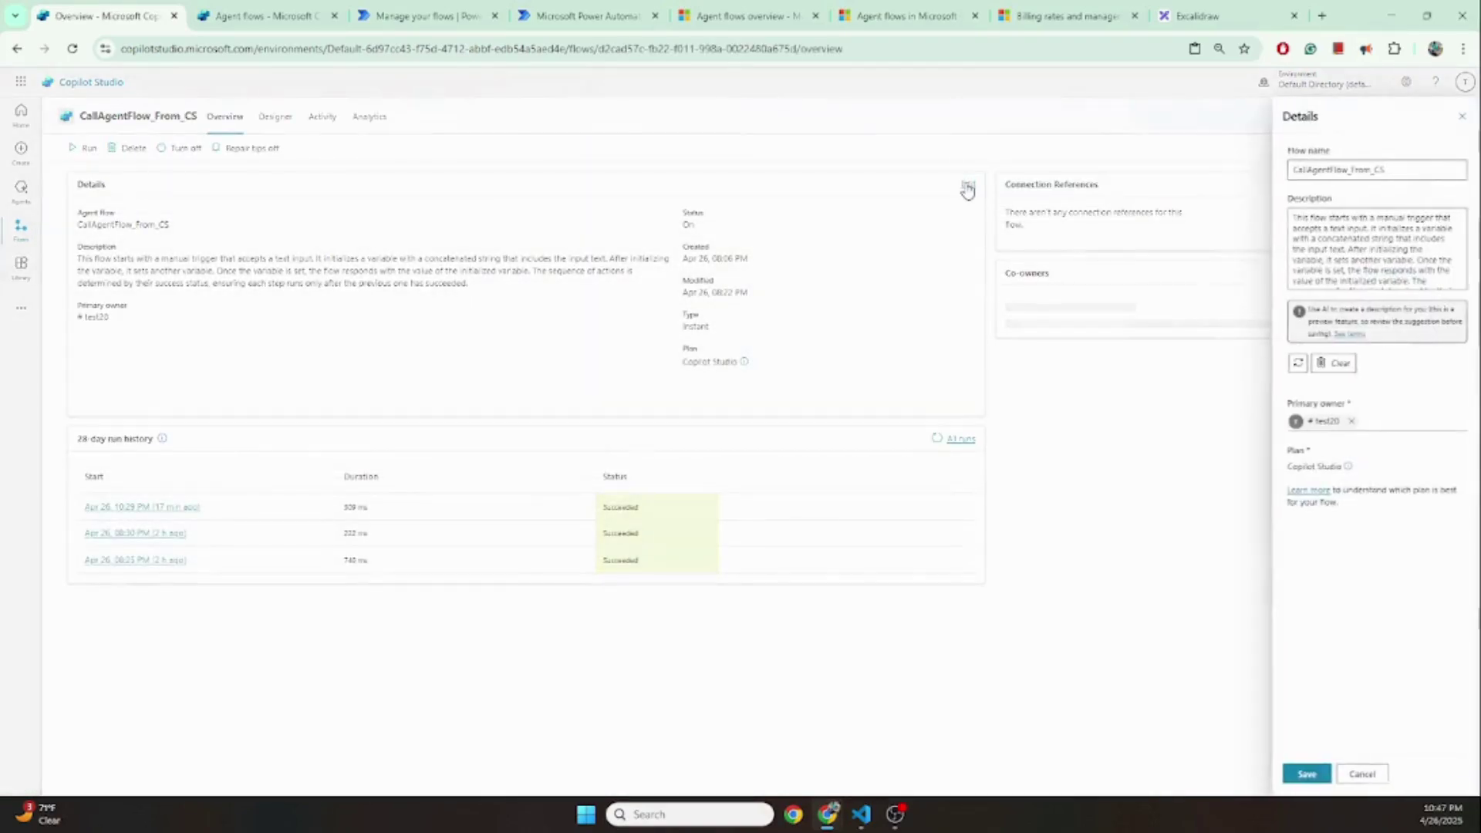
left_click(1462, 116)
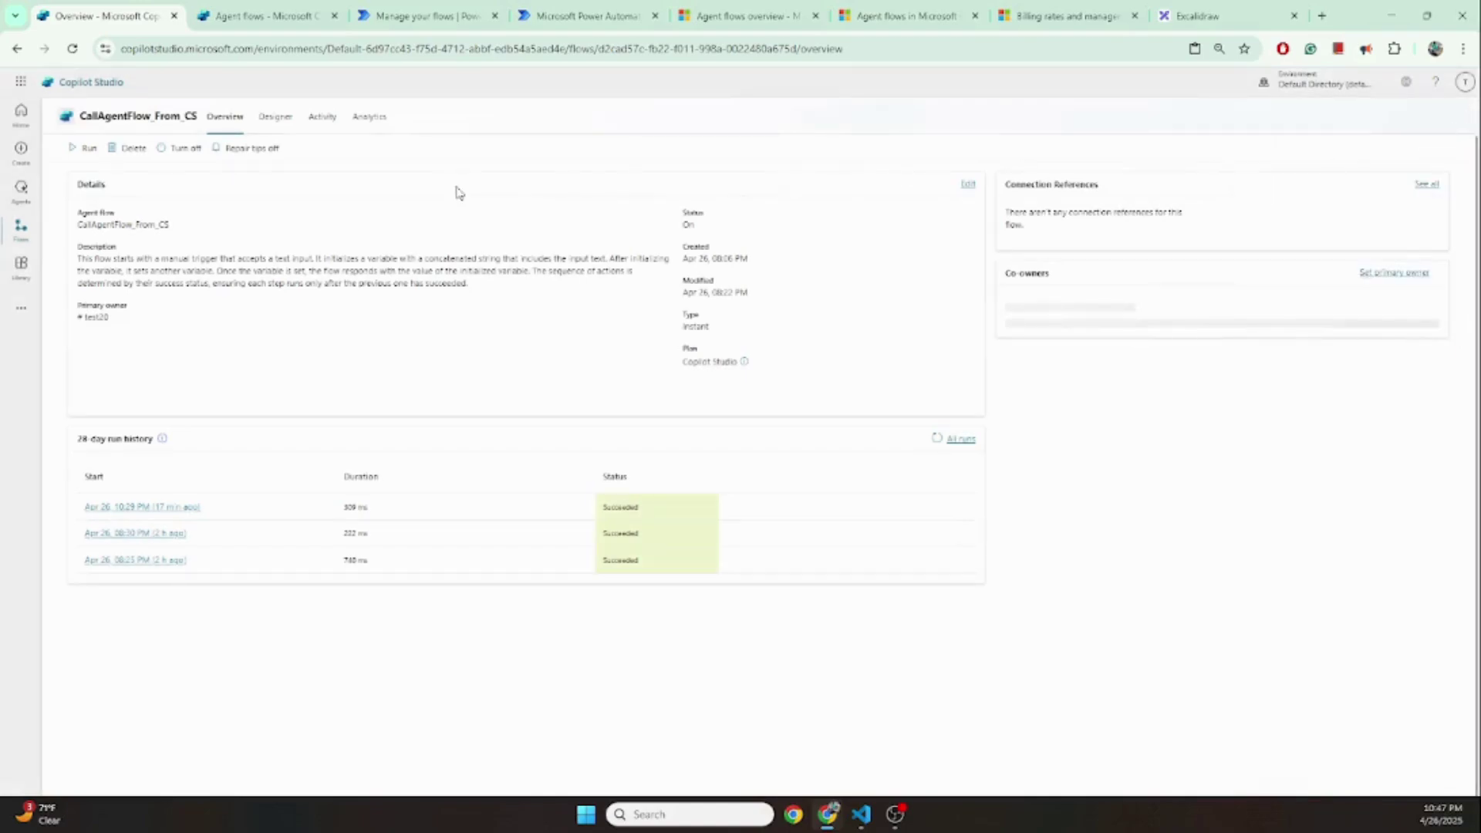
Open the flow in the designer and examine the Initialize variable action's parameters, value expression, settings and code
left_click(271, 127)
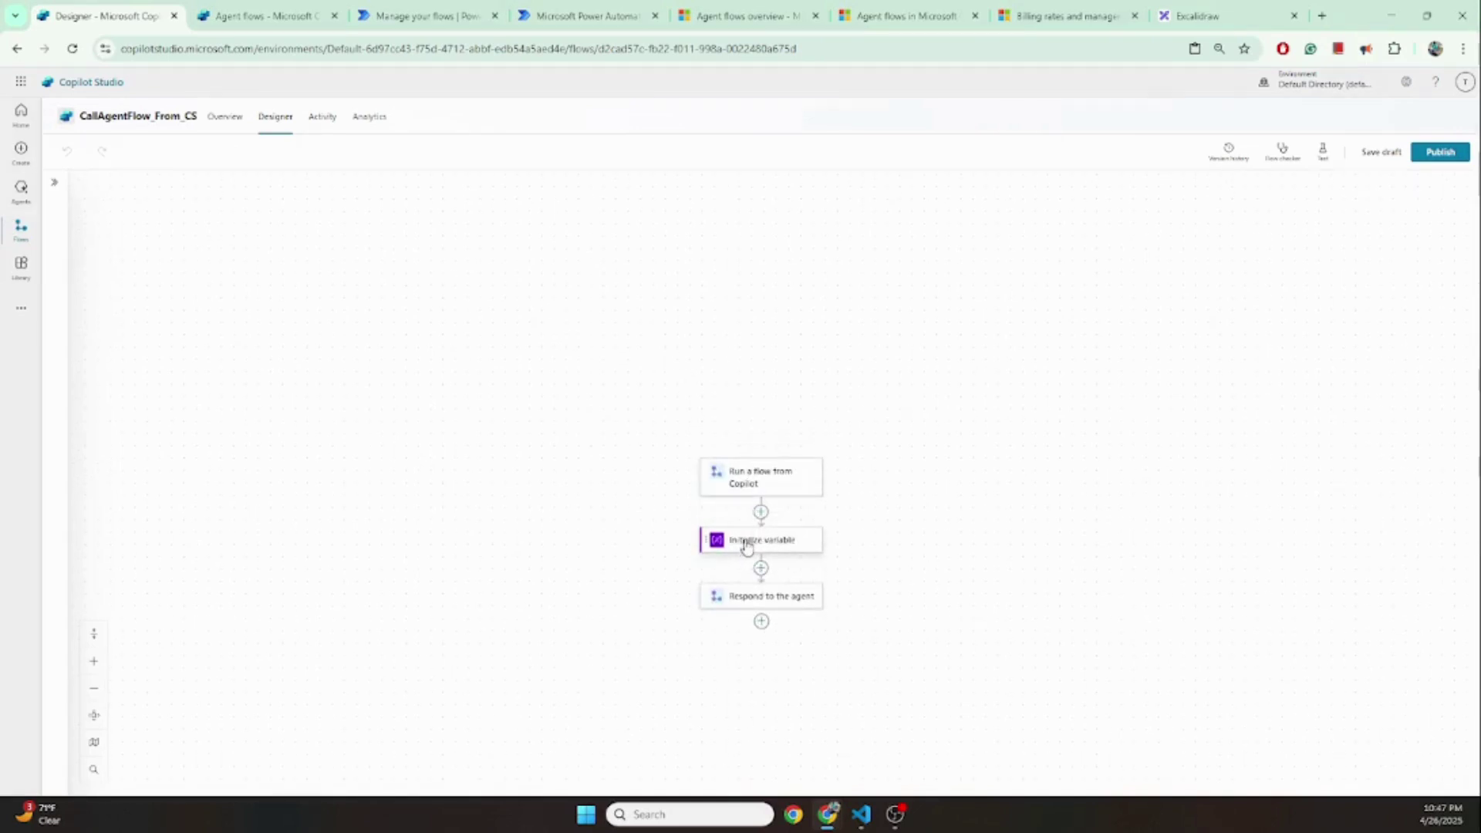
left_click(747, 544)
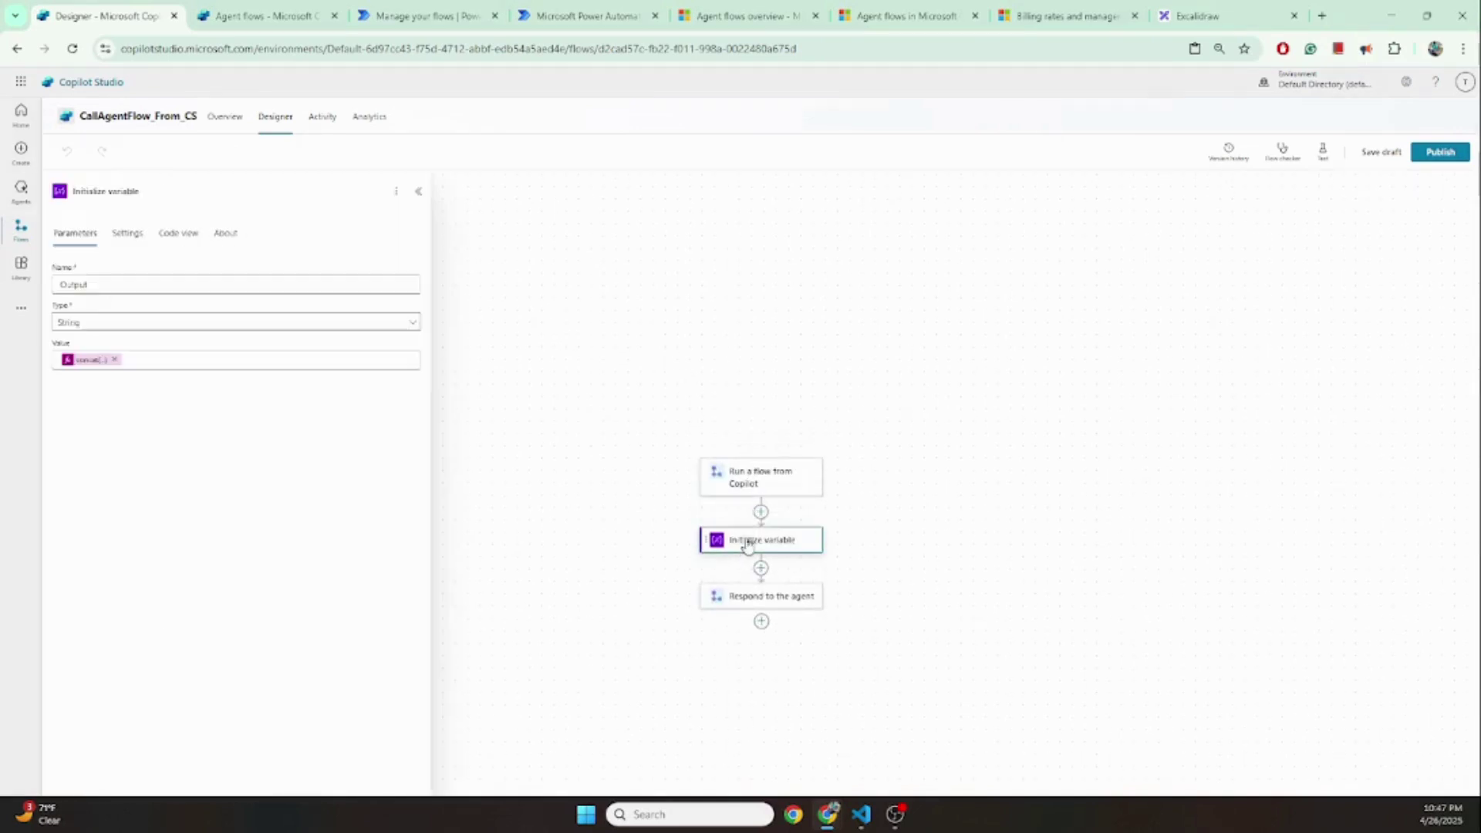
left_click(91, 358)
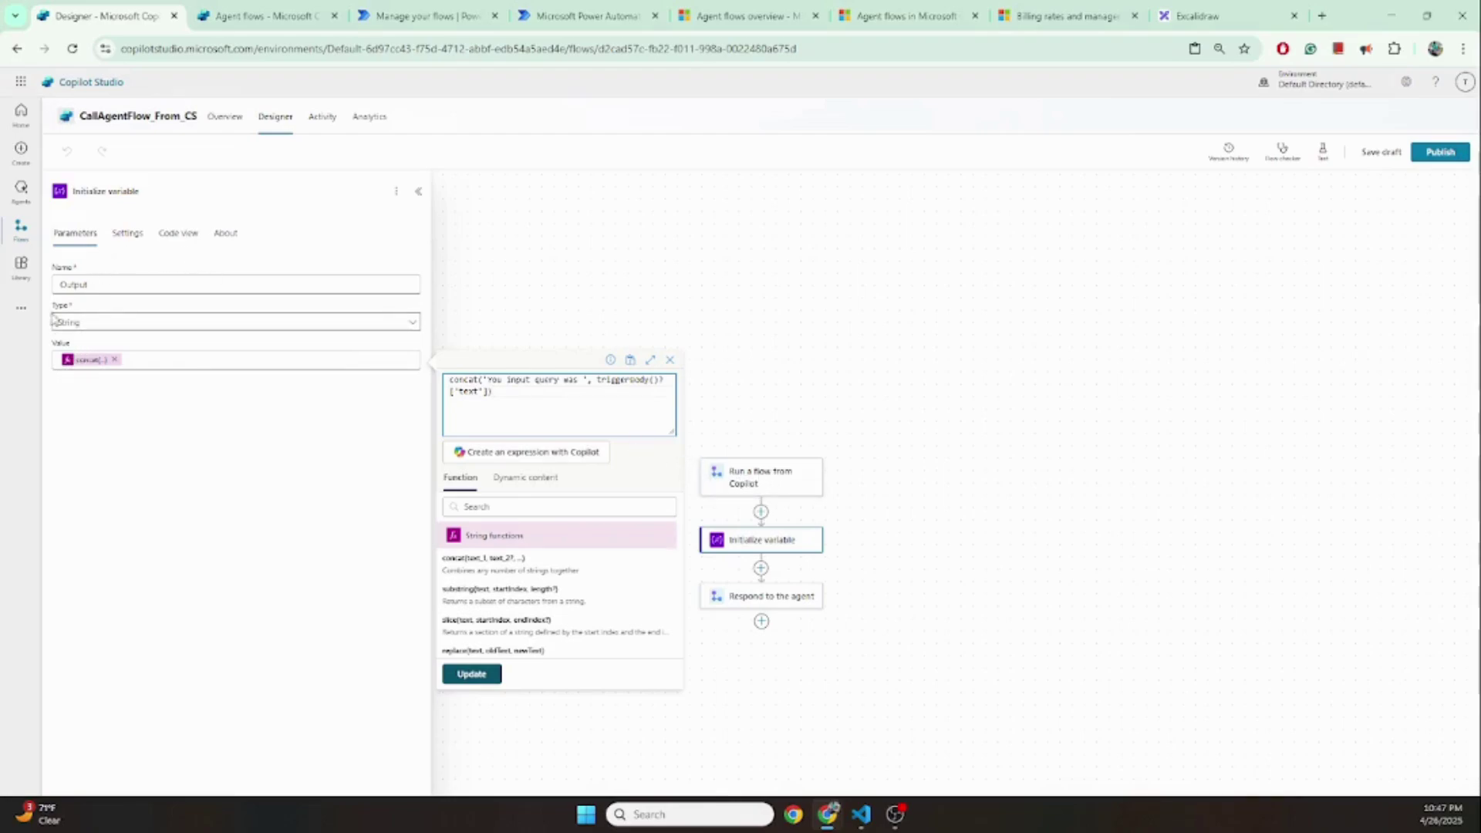
left_click(127, 233)
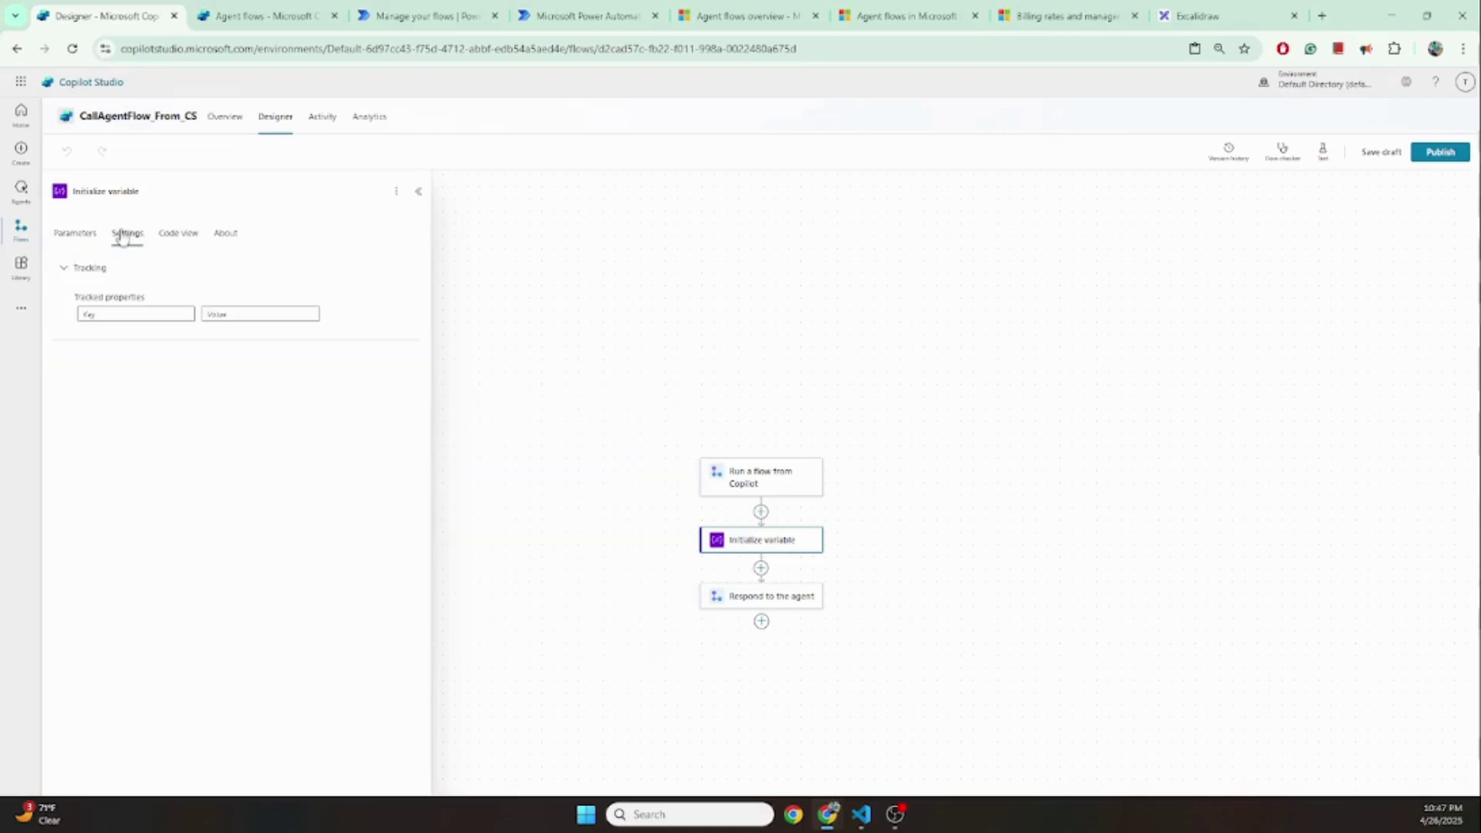
left_click(180, 233)
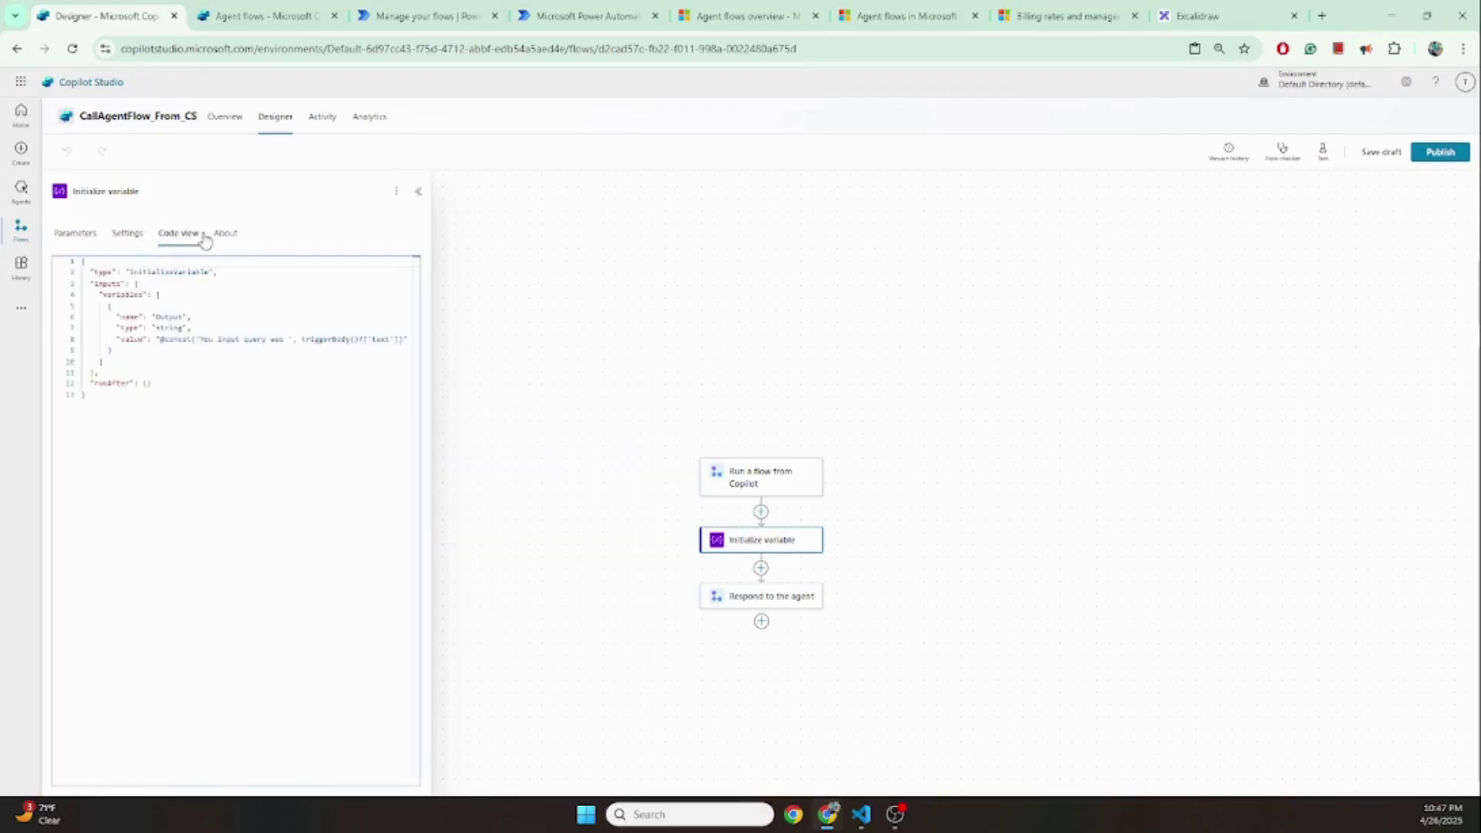
left_click(416, 191)
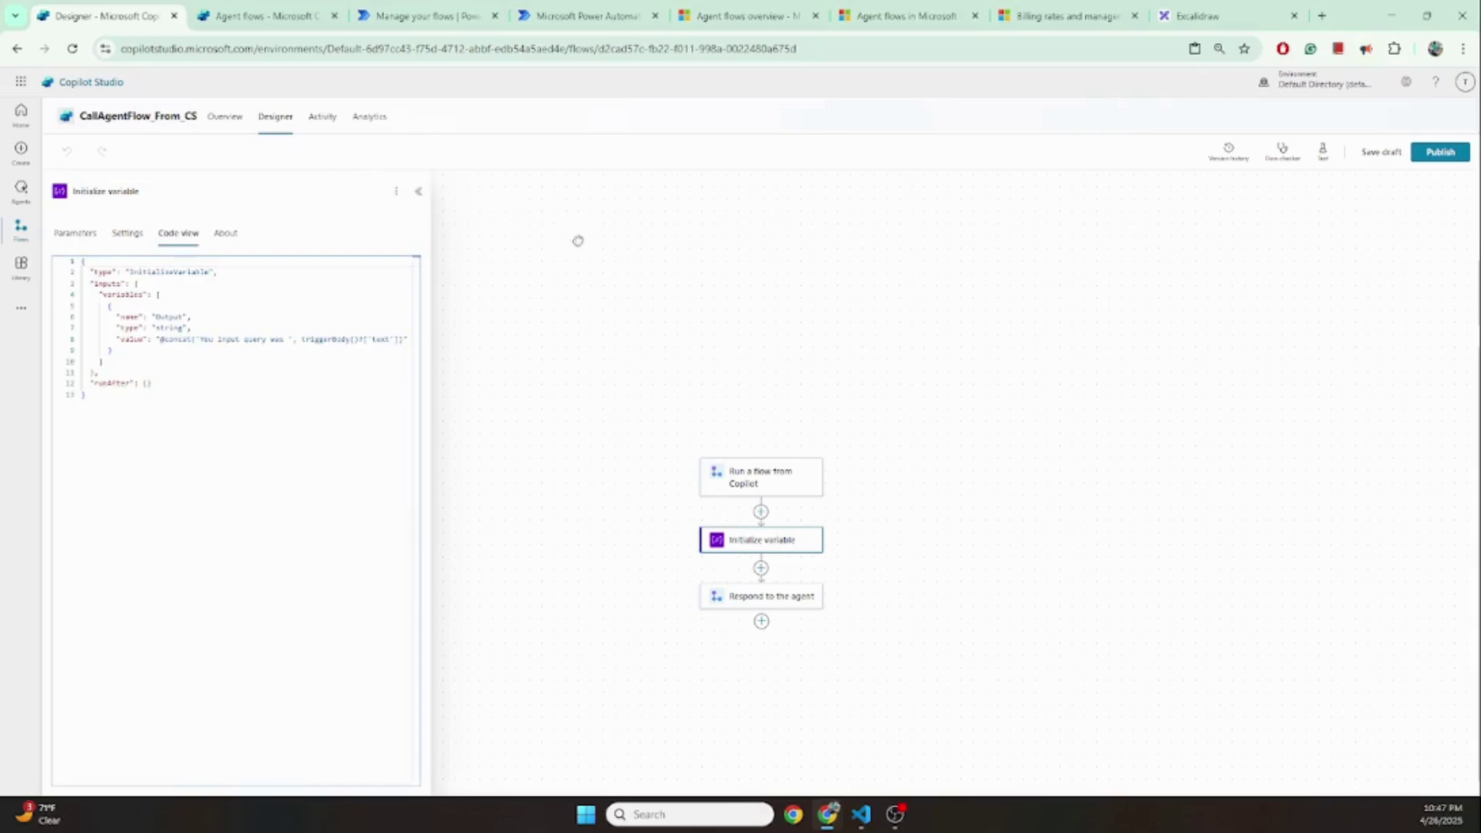
Examine the Run a flow from Copilot trigger's input parameters, settings, code and connector information
left_click(761, 486)
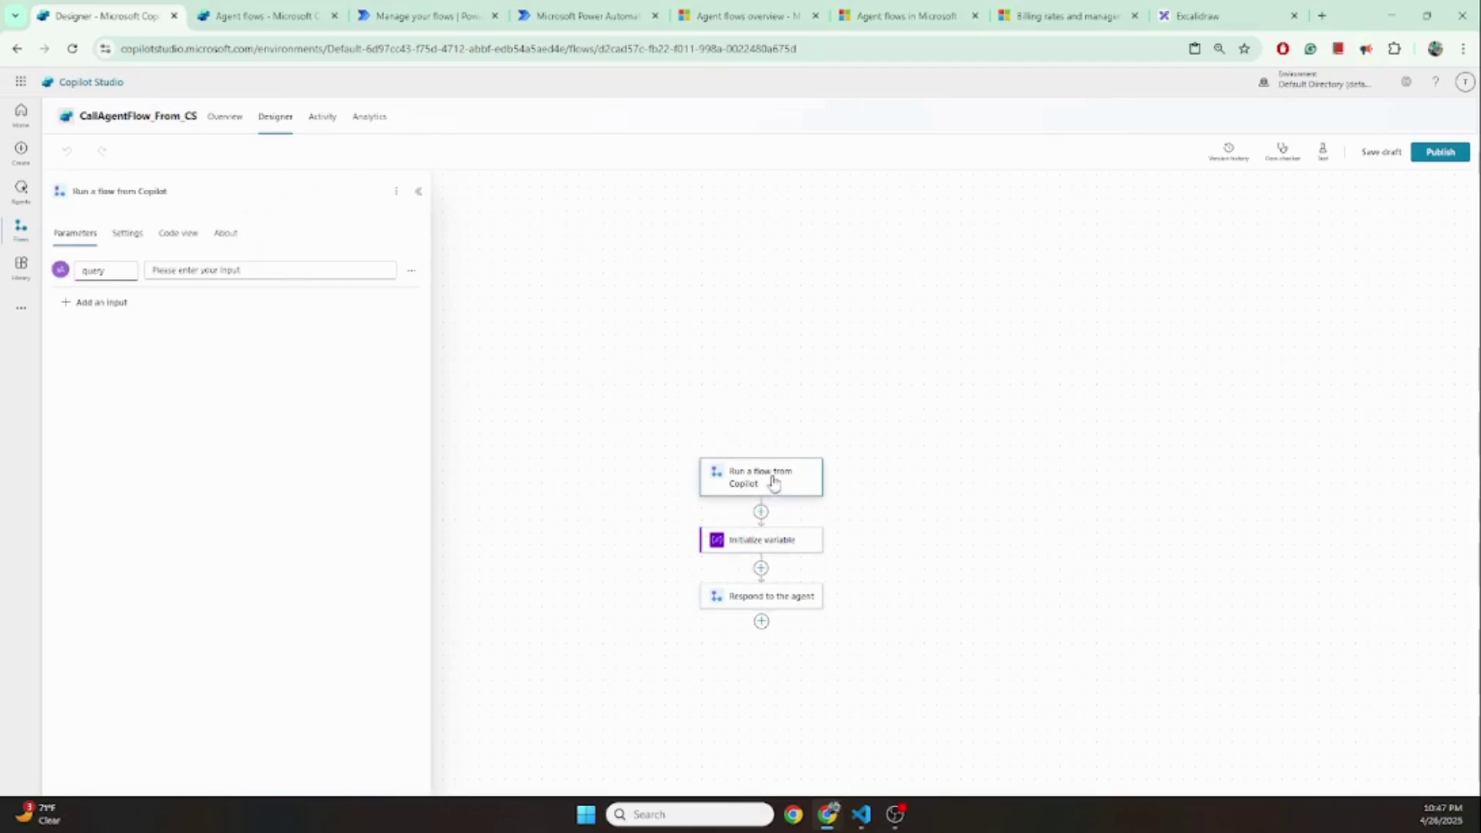
left_click(127, 235)
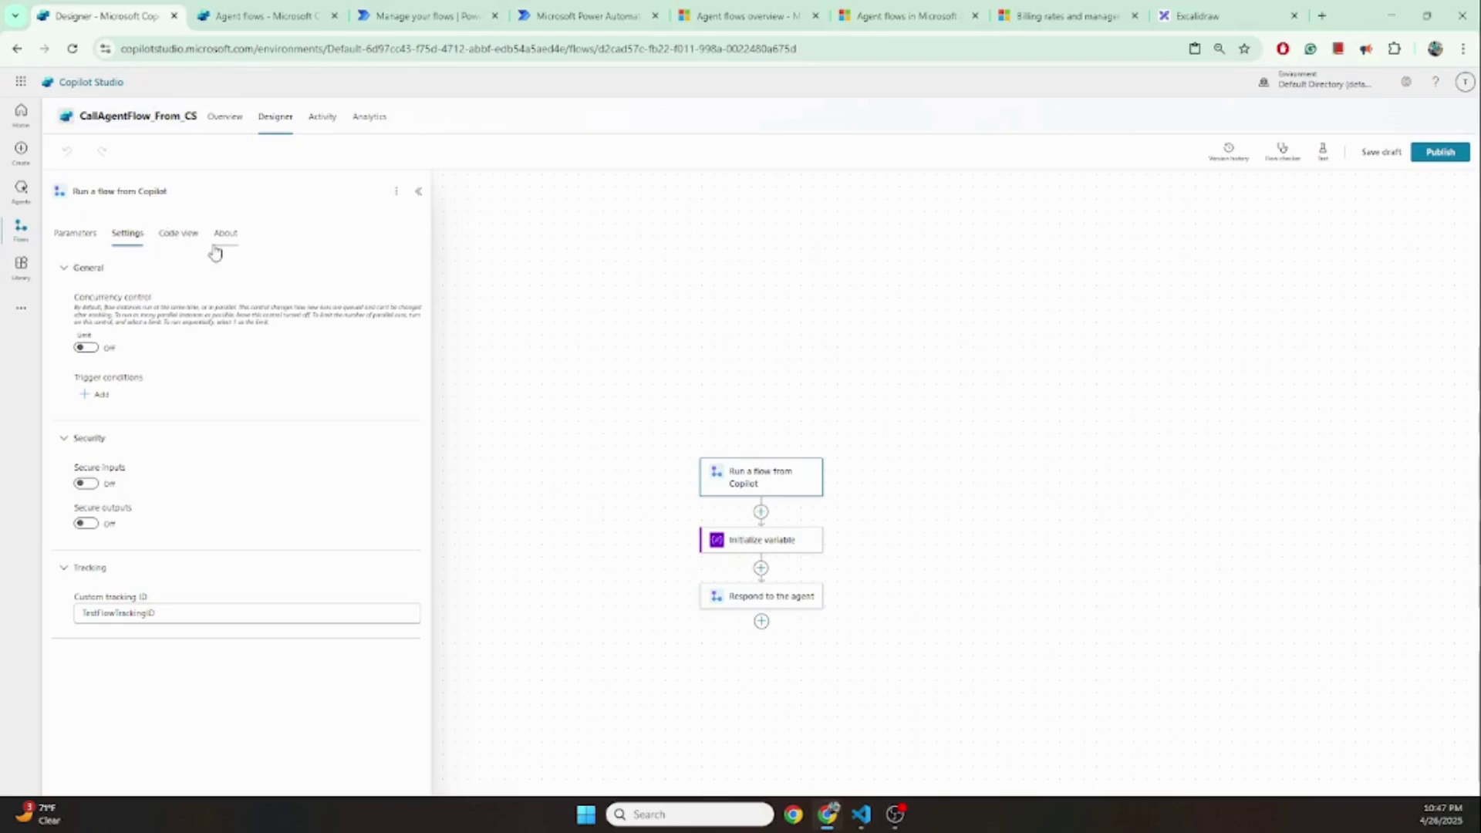
left_click(172, 238)
left_click(226, 235)
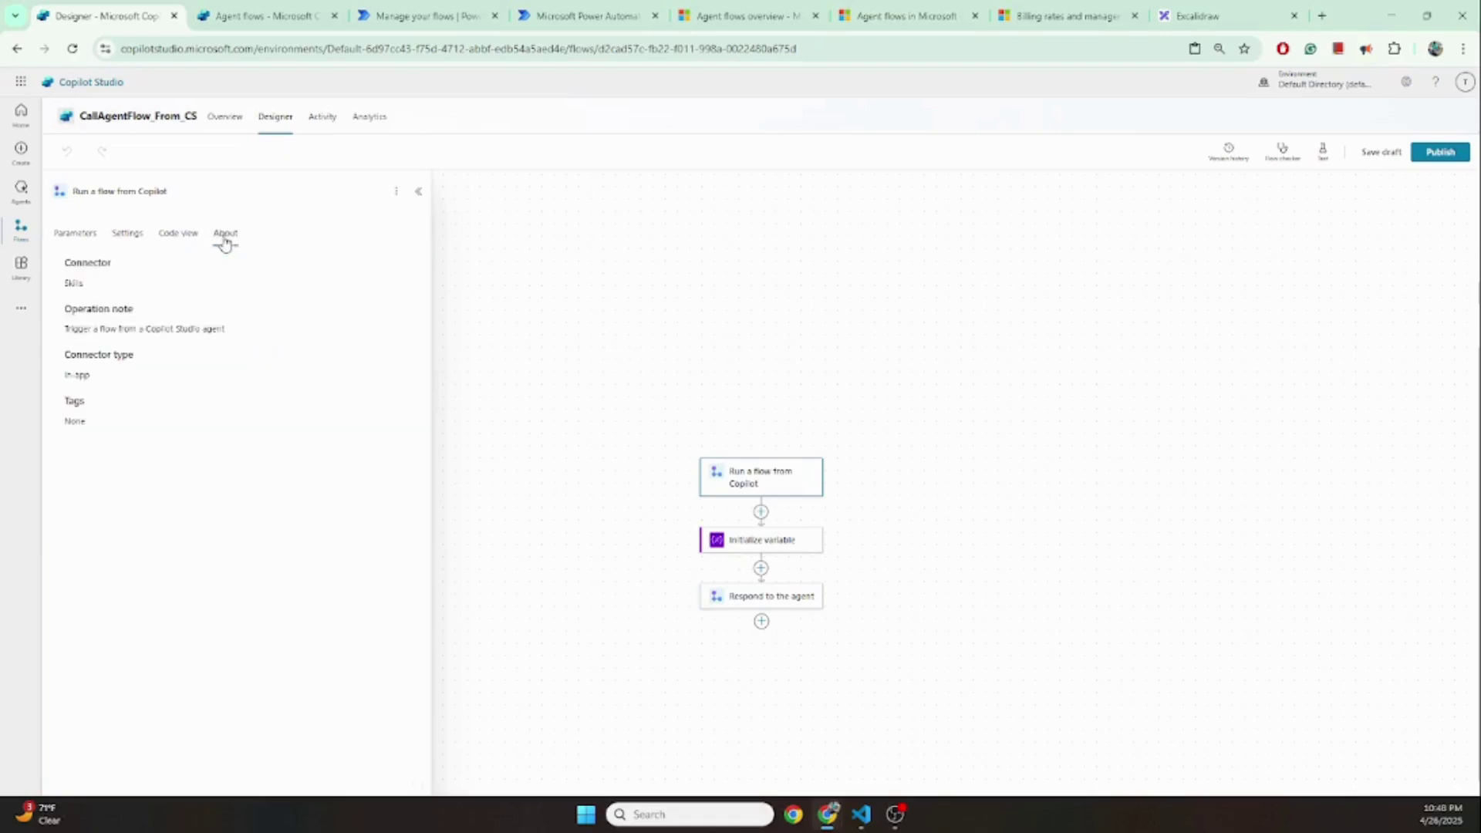
left_click(126, 233)
left_click(80, 234)
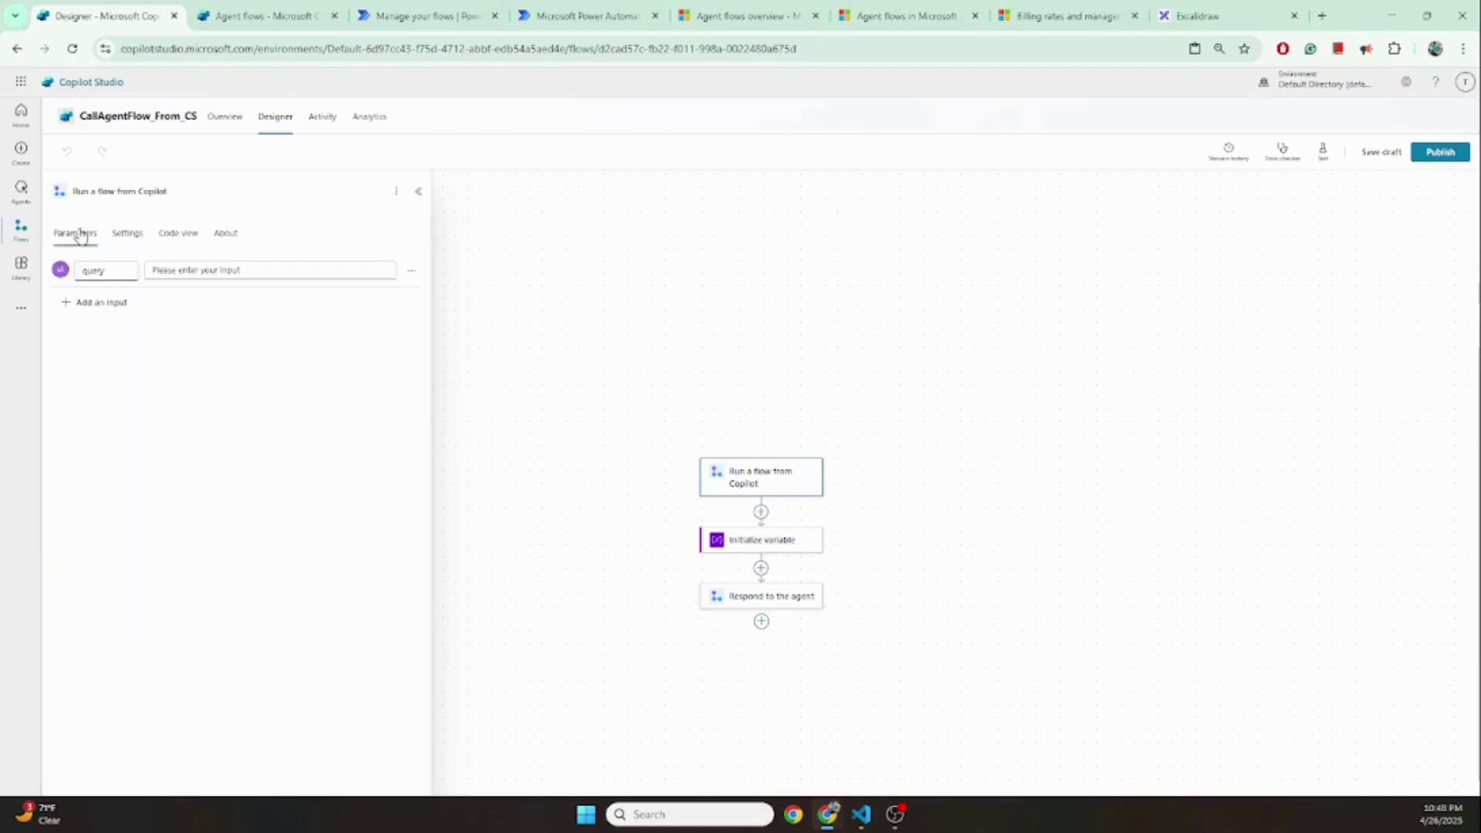
Check the trigger's settings, then examine the Respond to the agent action's parameters, settings, code and connector information
left_click(128, 237)
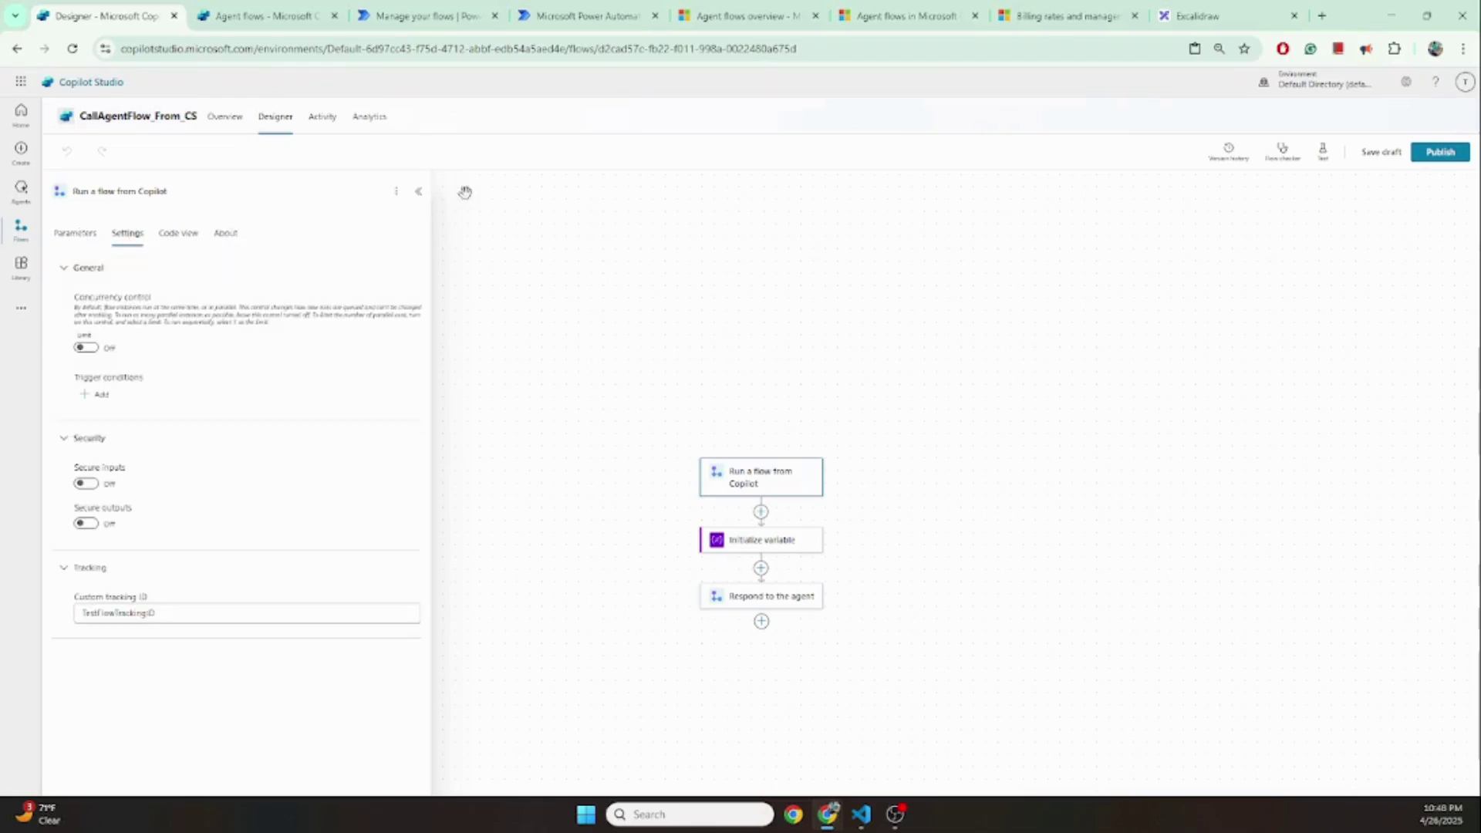
left_click(533, 232)
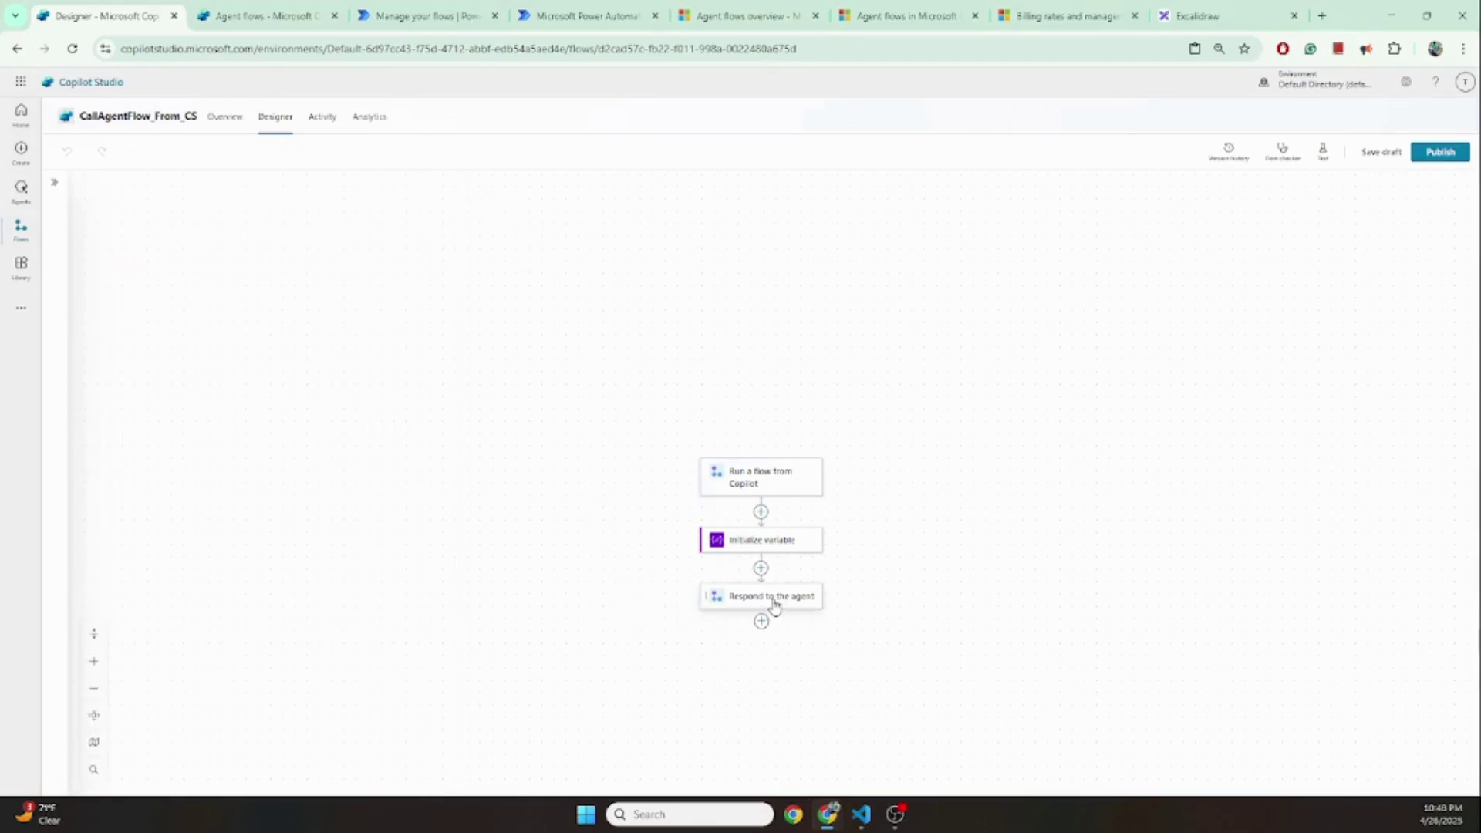
left_click(768, 605)
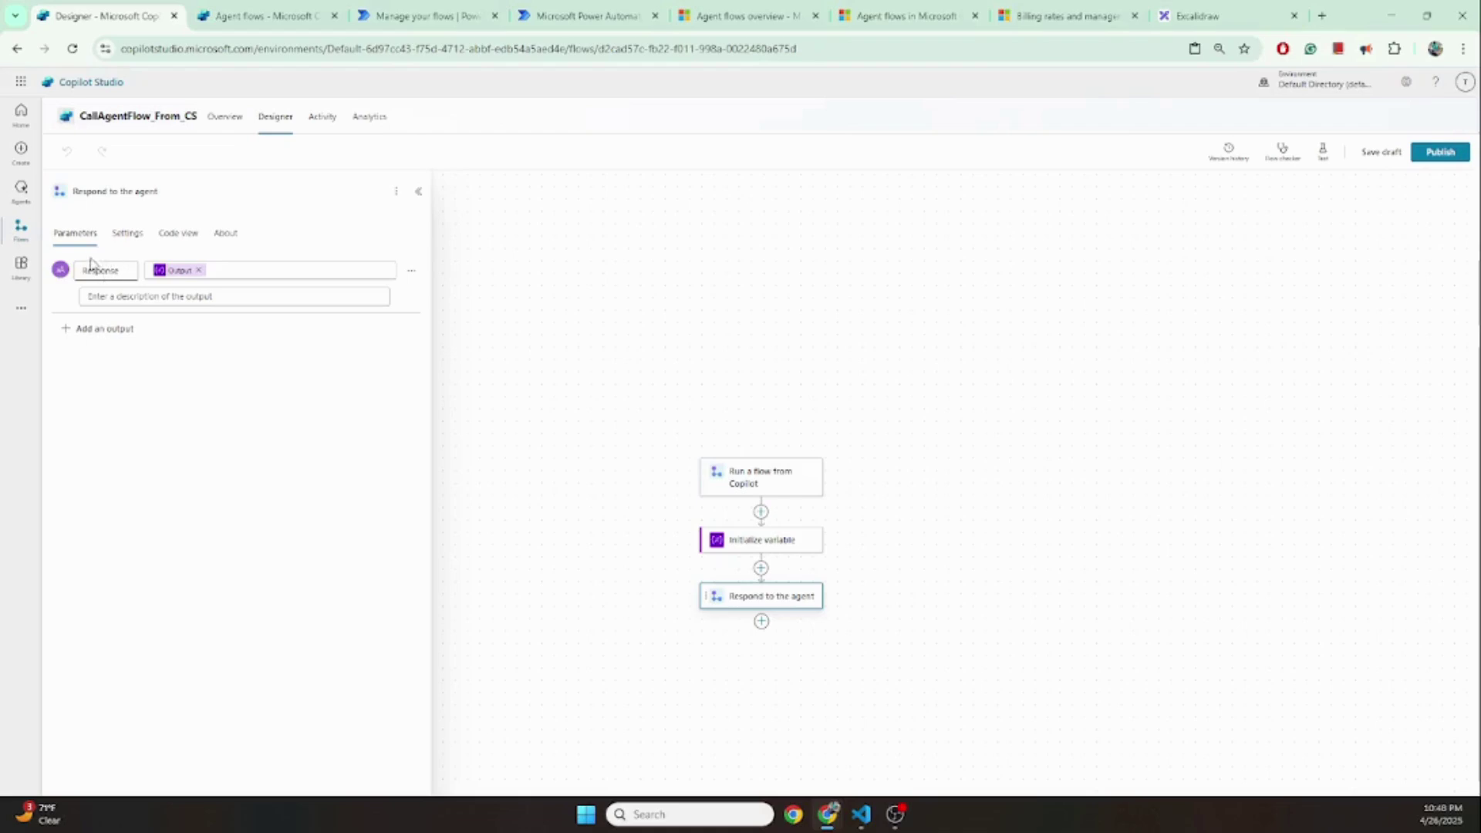
left_click(126, 236)
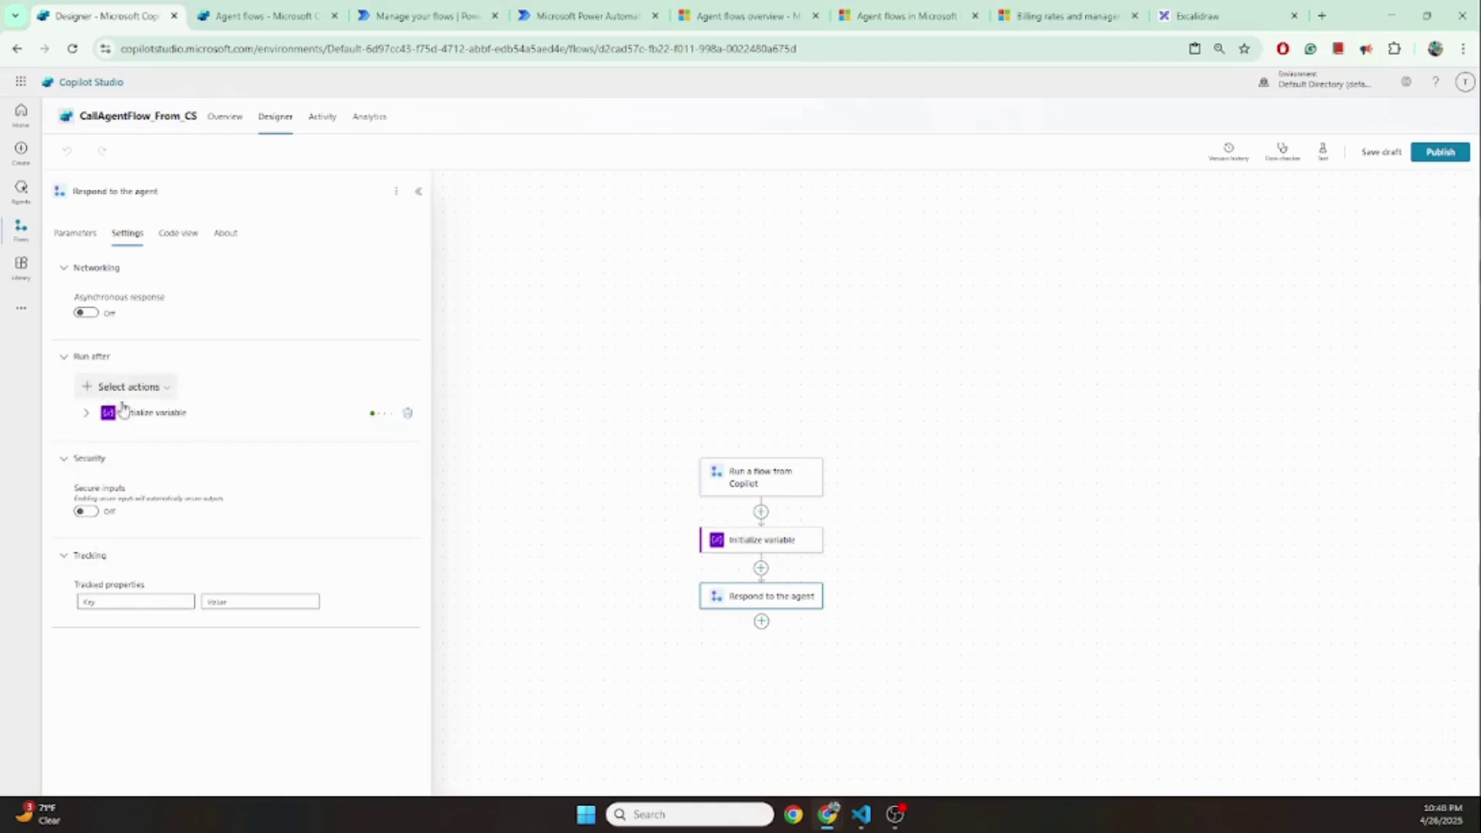
left_click(177, 236)
left_click(230, 235)
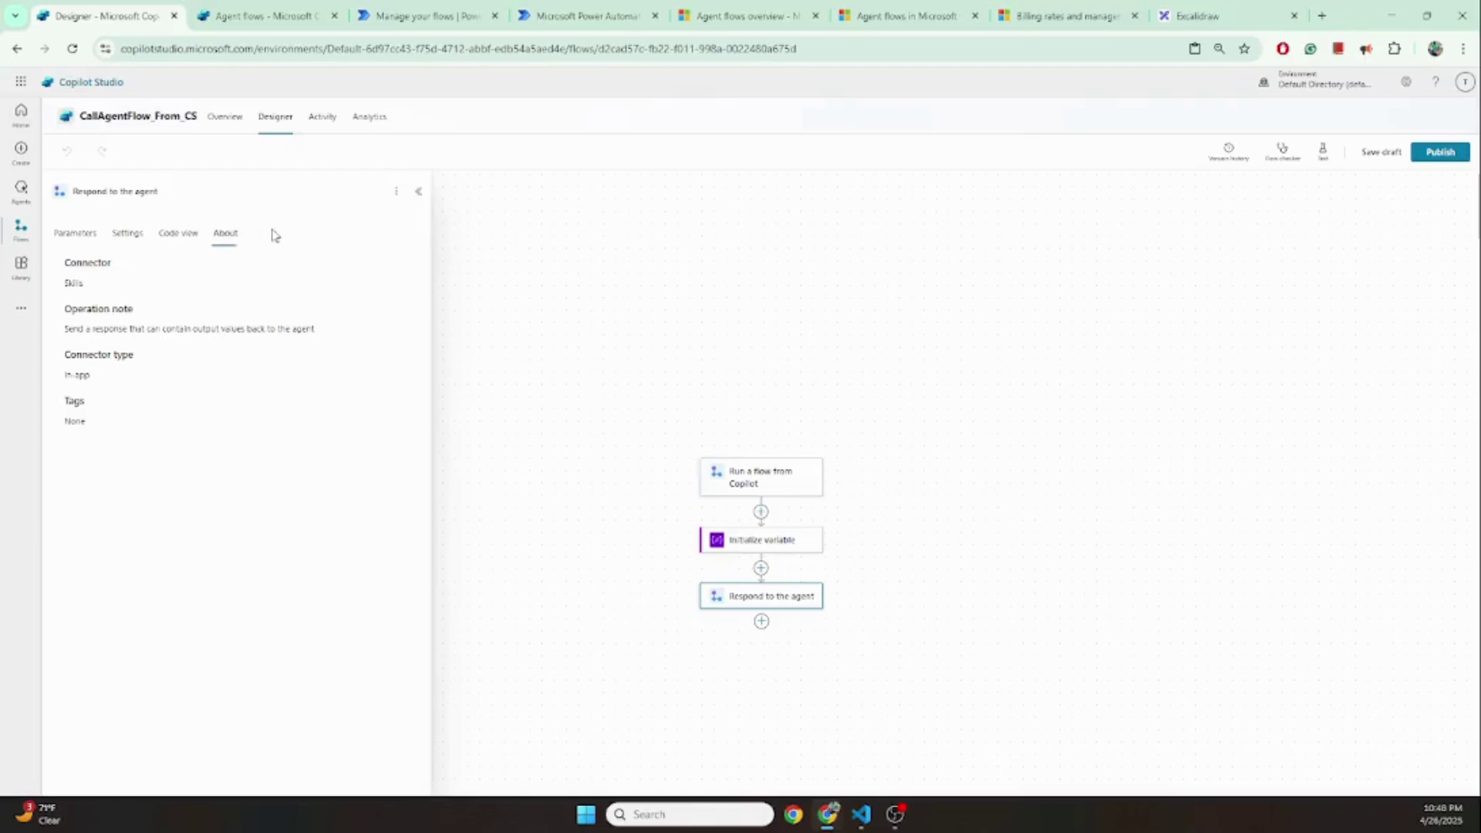
left_click(537, 222)
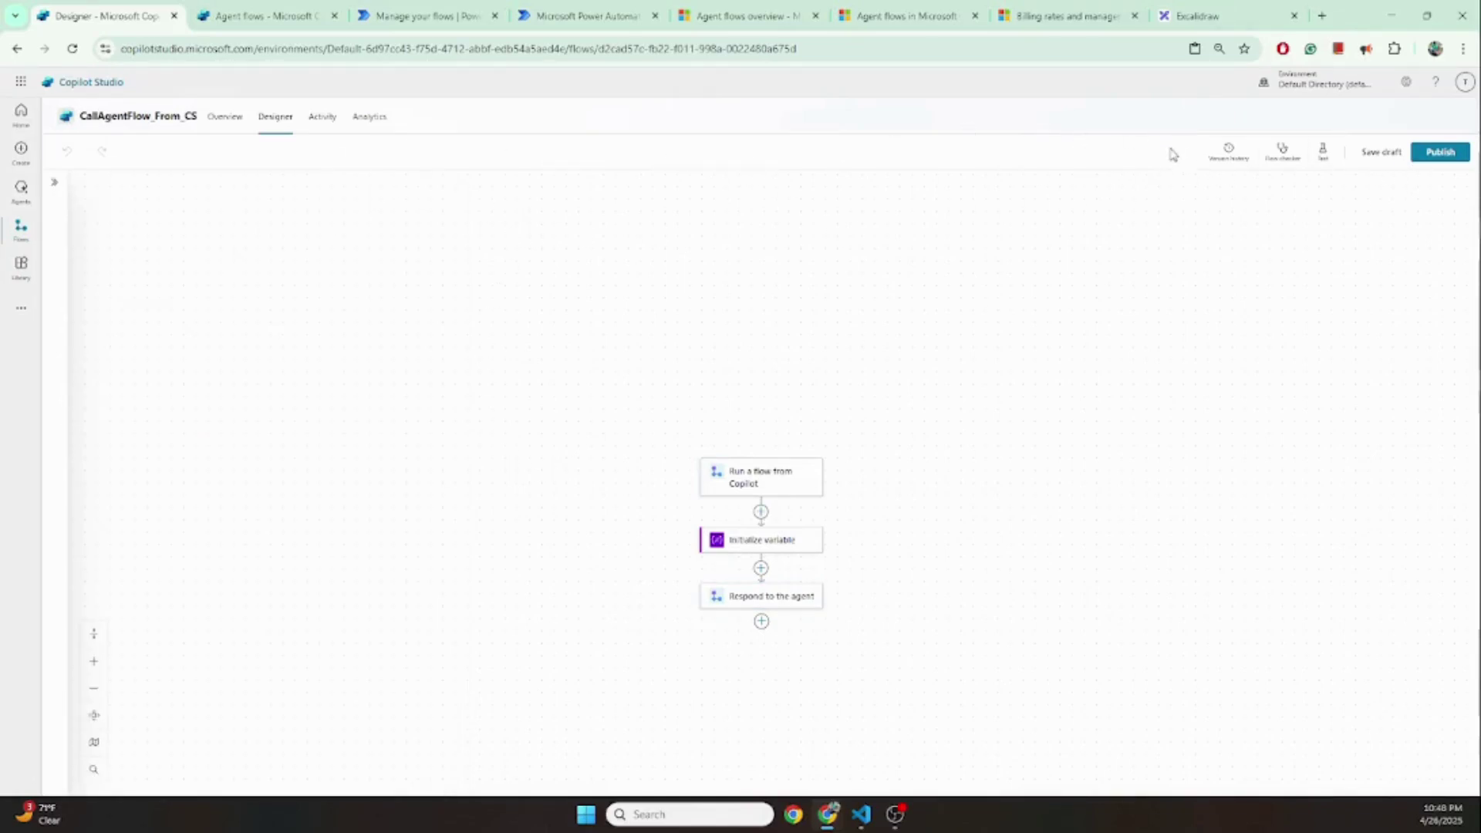
Open the flow's version history and view the past published version and the other version saved at 8:22 PM
left_click(1229, 150)
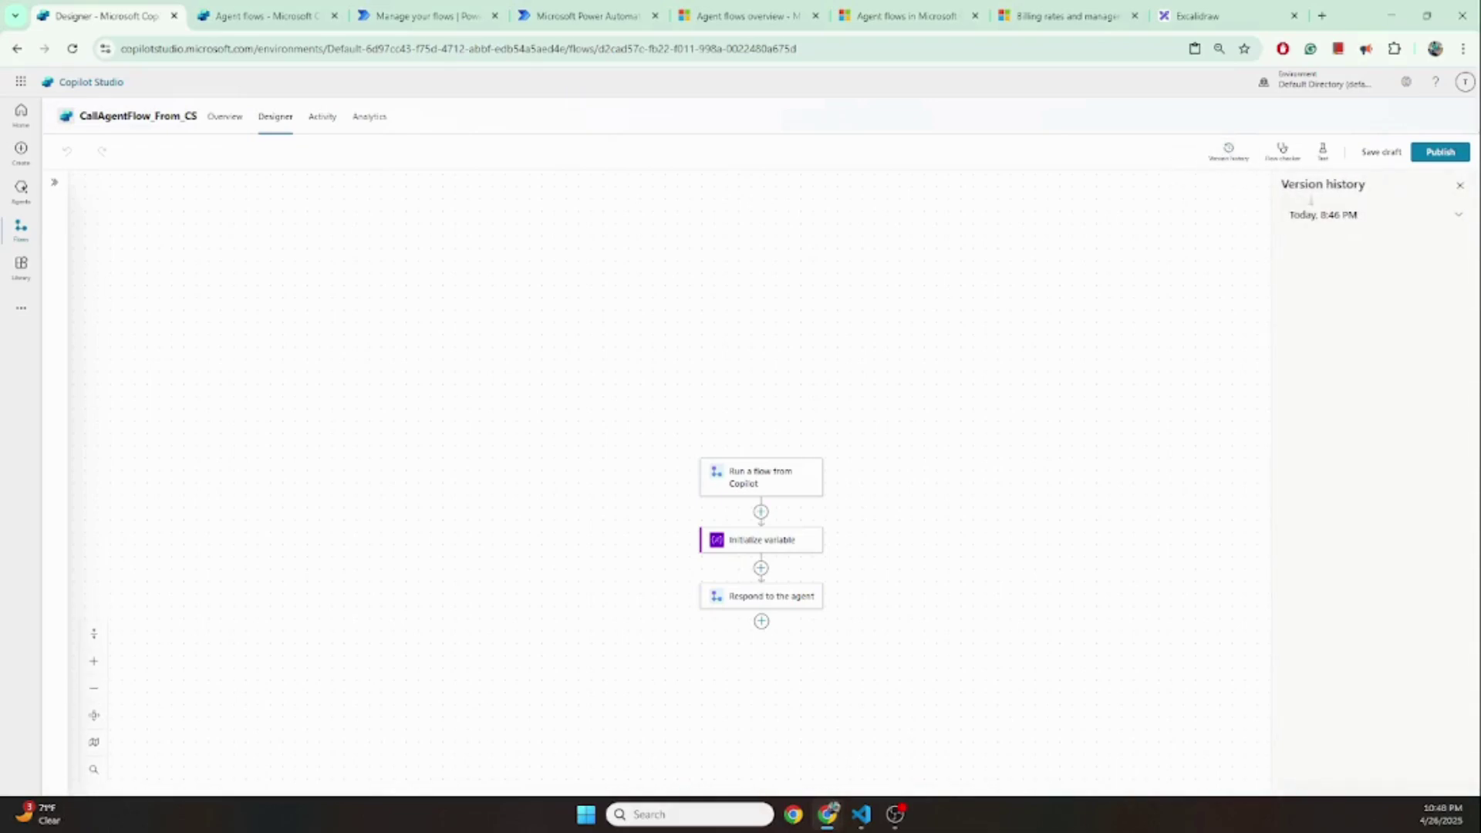
left_click(1304, 218)
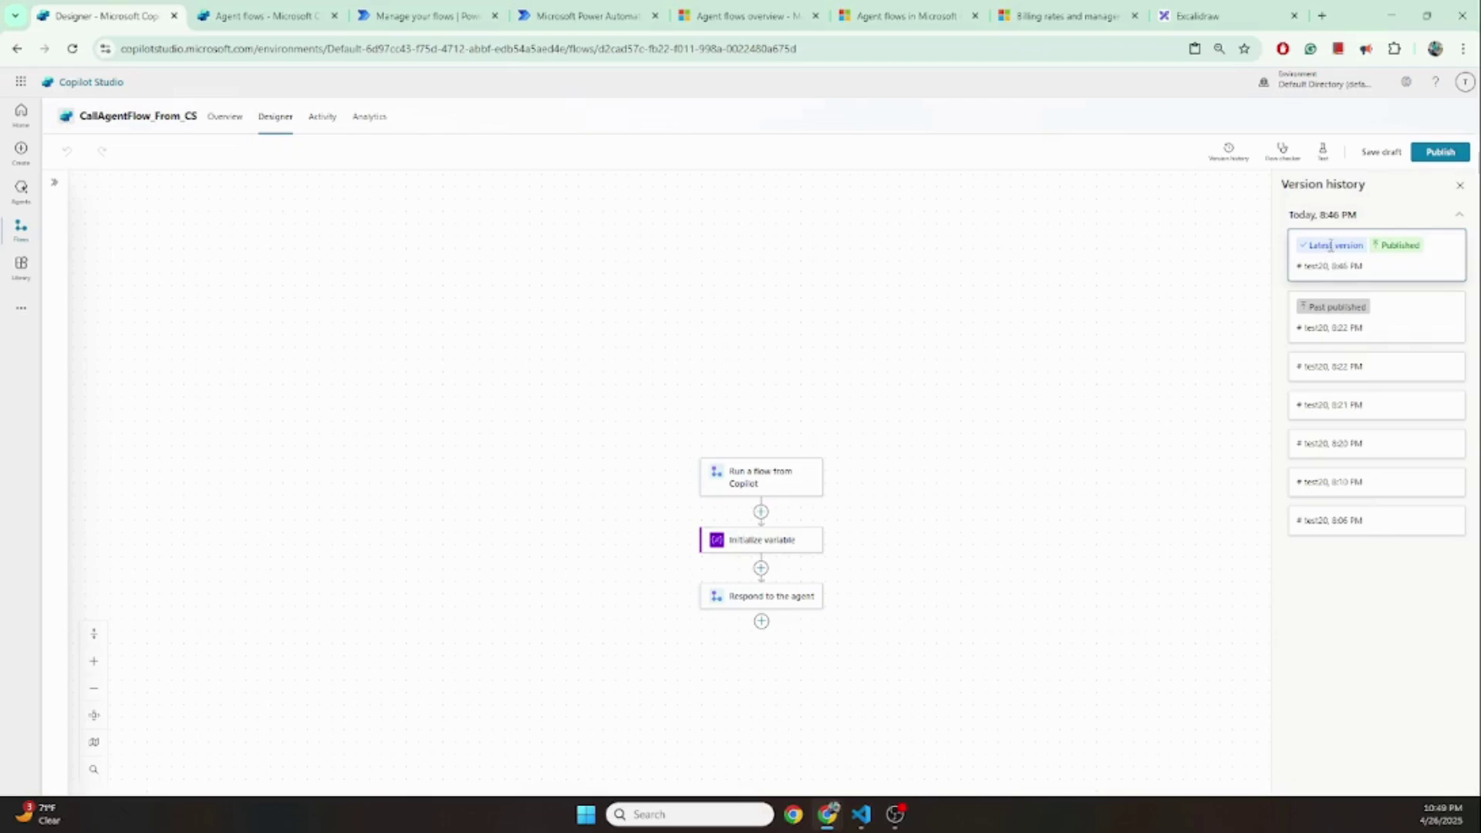
left_click(1331, 323)
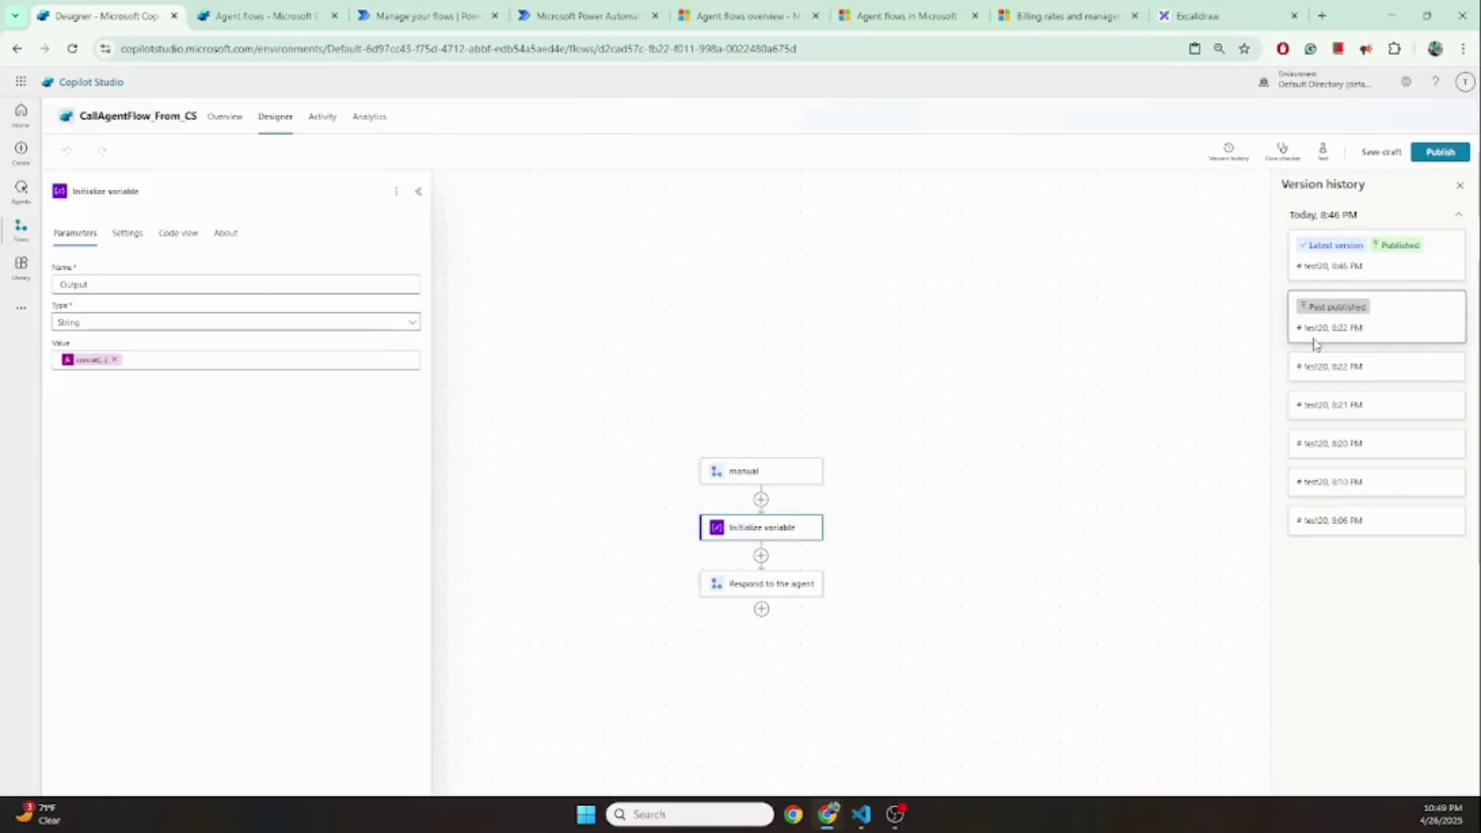
left_click(1316, 366)
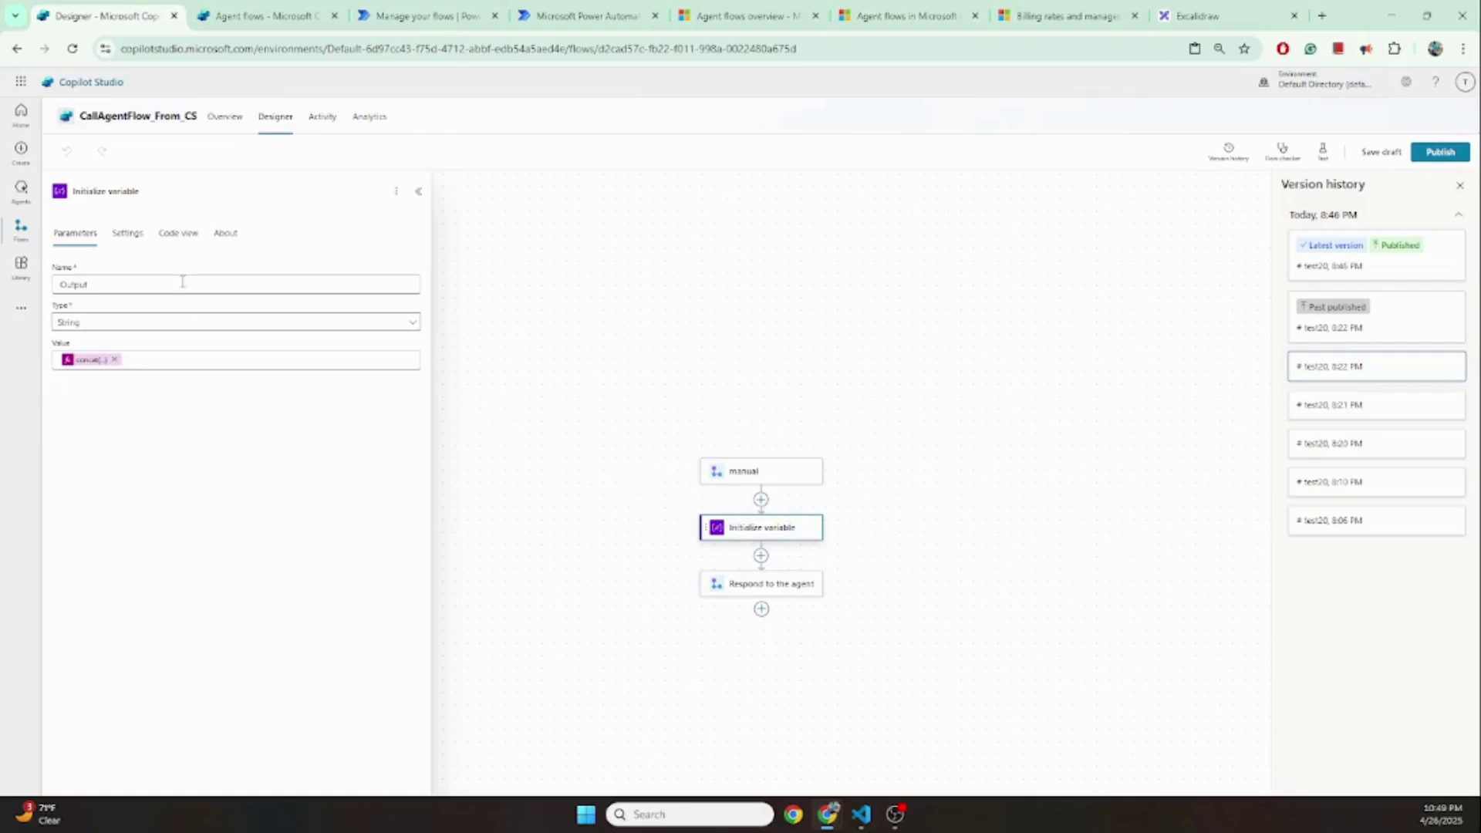
Examine the Initialize variable action's value expression, settings, code and connector information in the selected older version
left_click(91, 360)
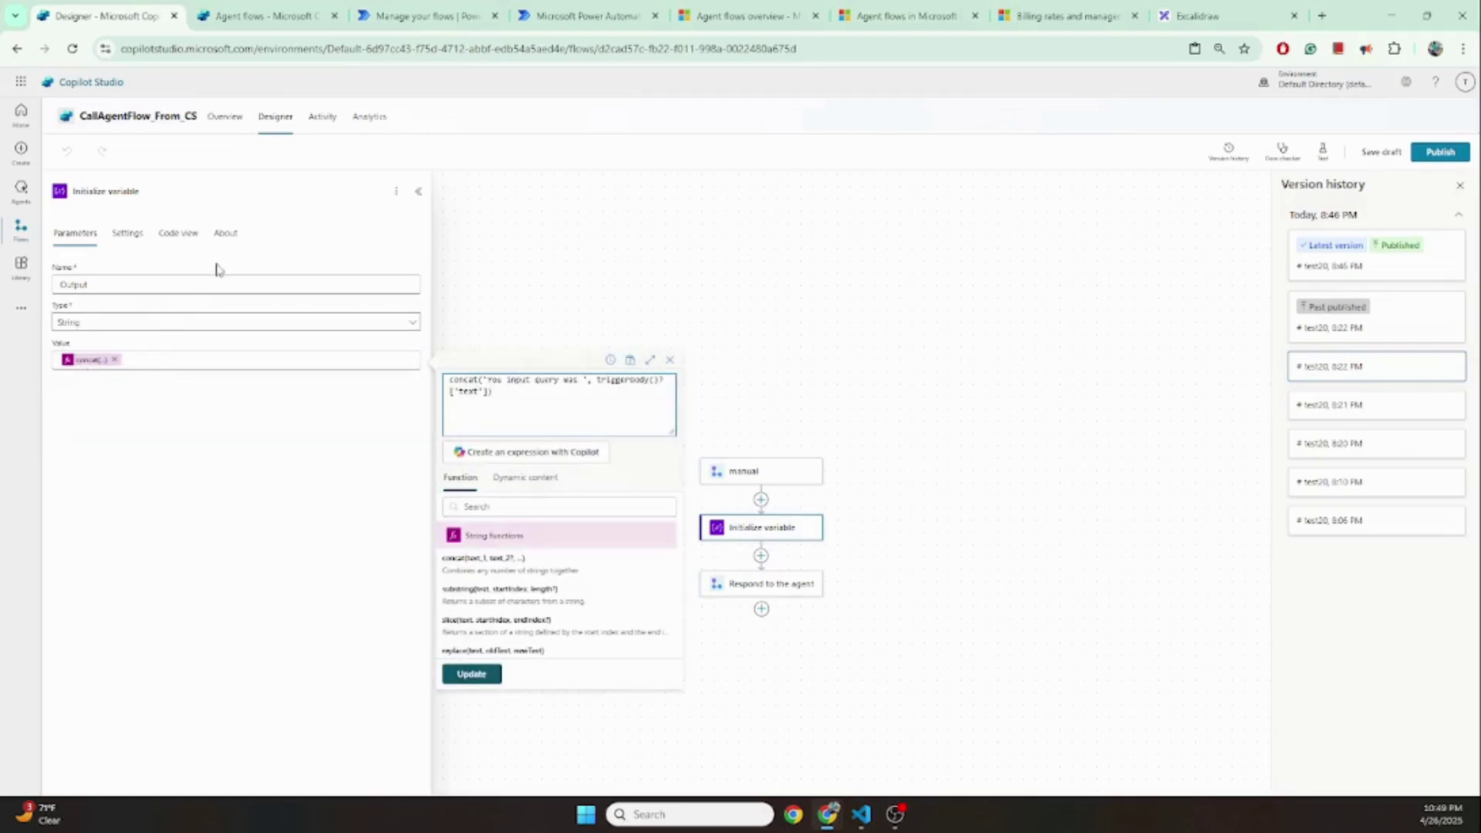
left_click(129, 235)
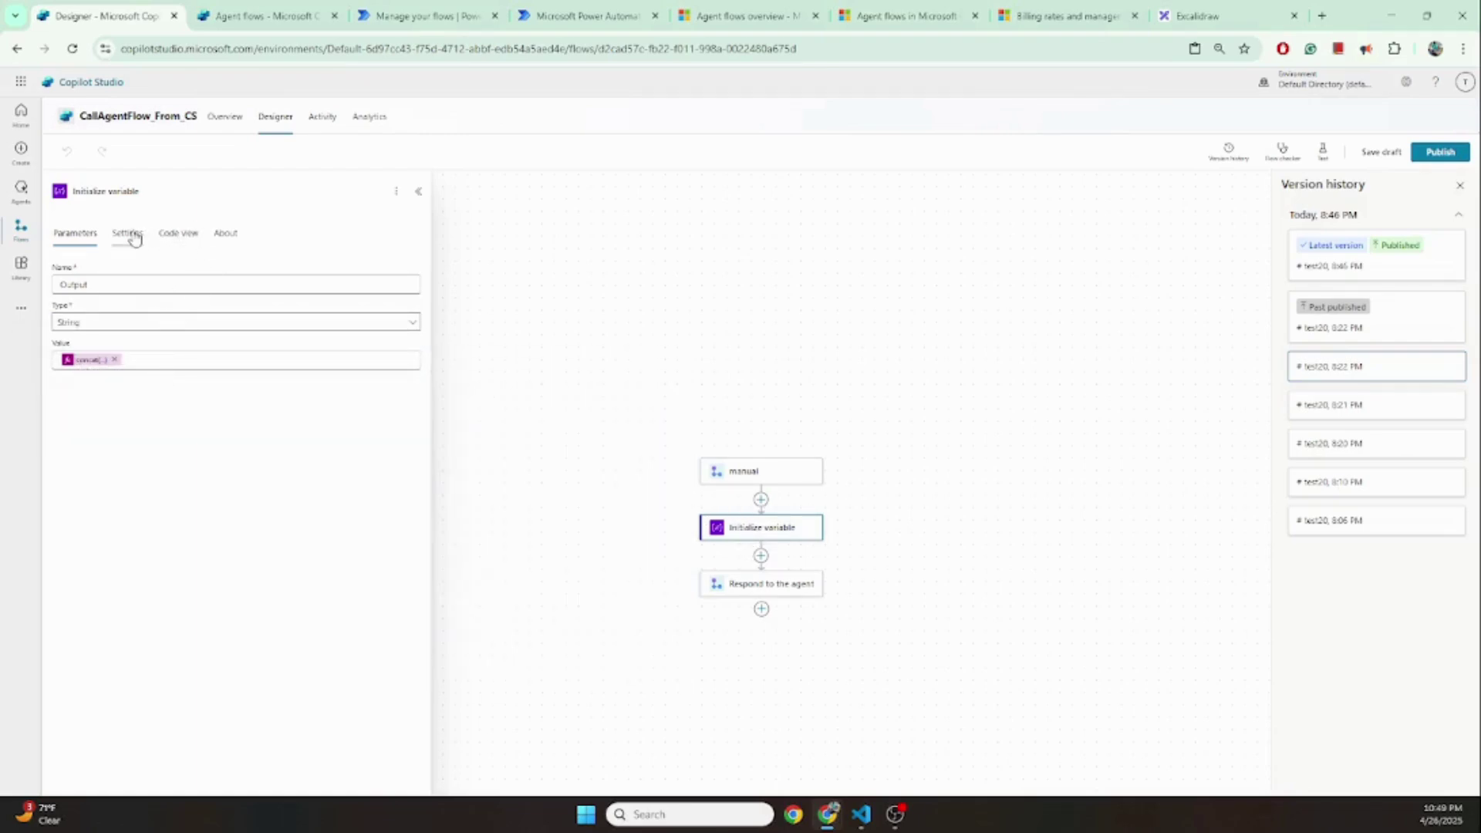
left_click(185, 234)
left_click(225, 233)
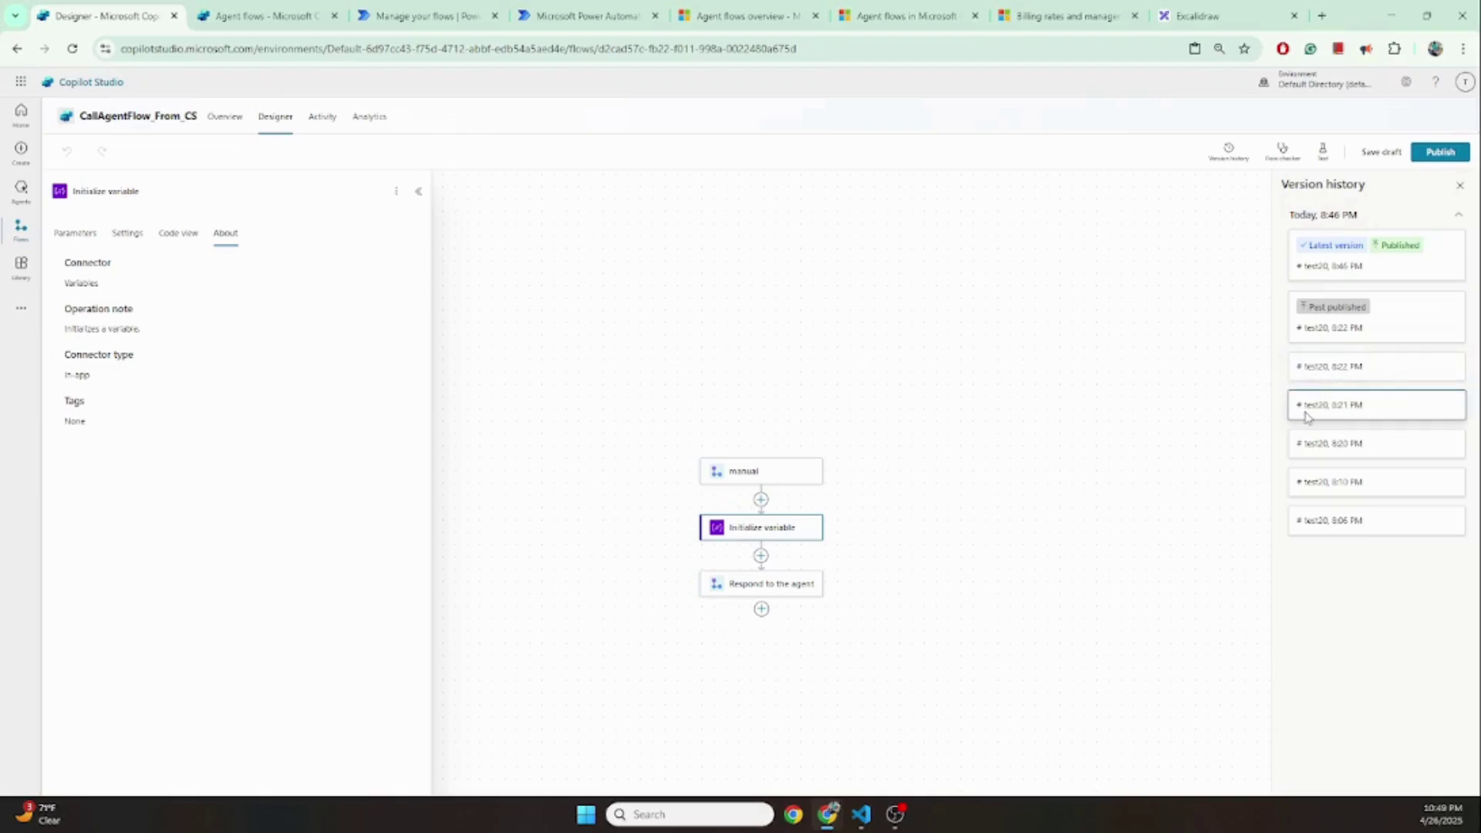
View the flow versions saved at 8:20 PM and 8:06 PM, then return to the flow's overview without saving
left_click(1303, 444)
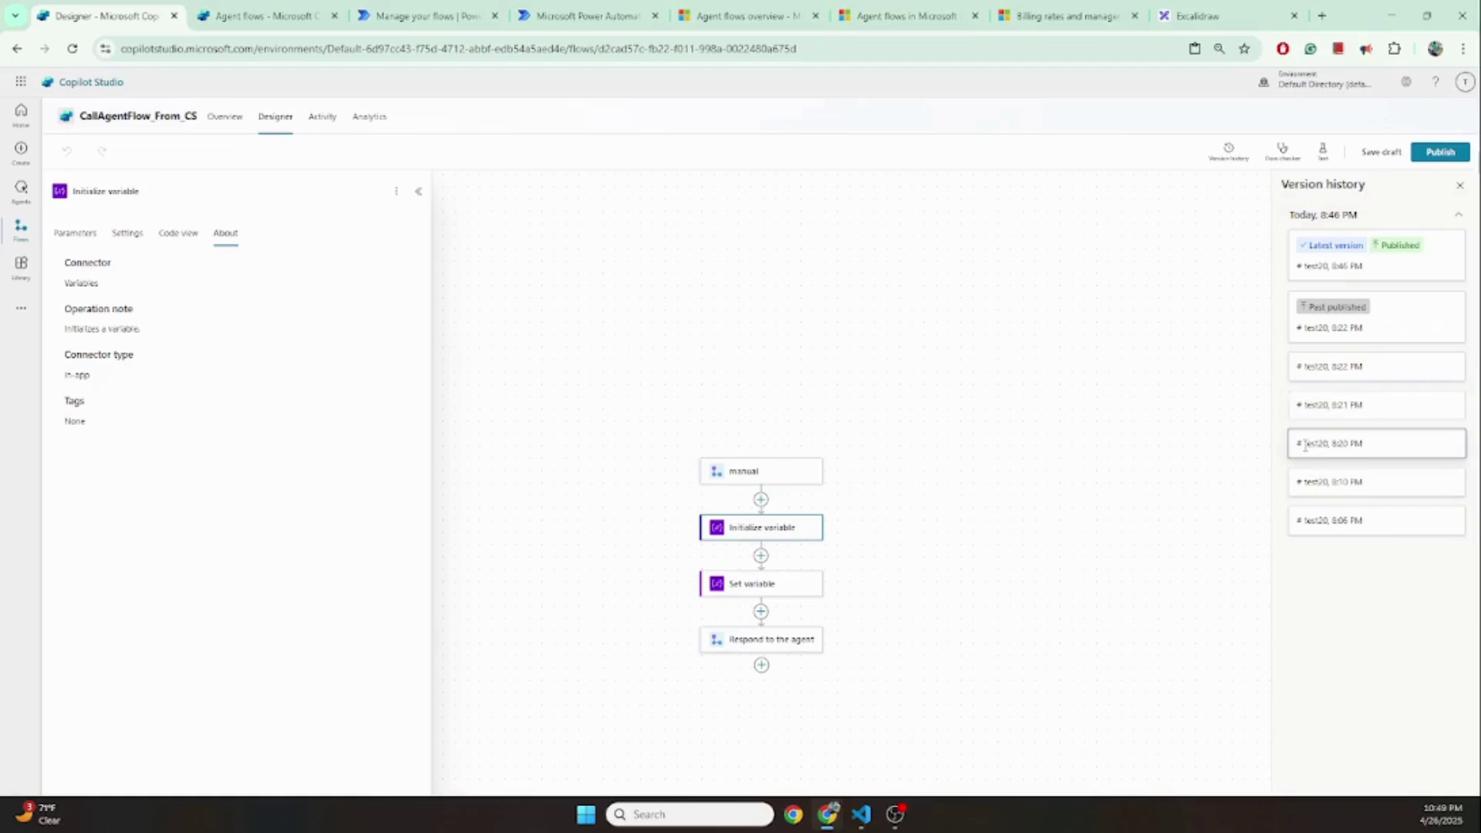
left_click(1310, 521)
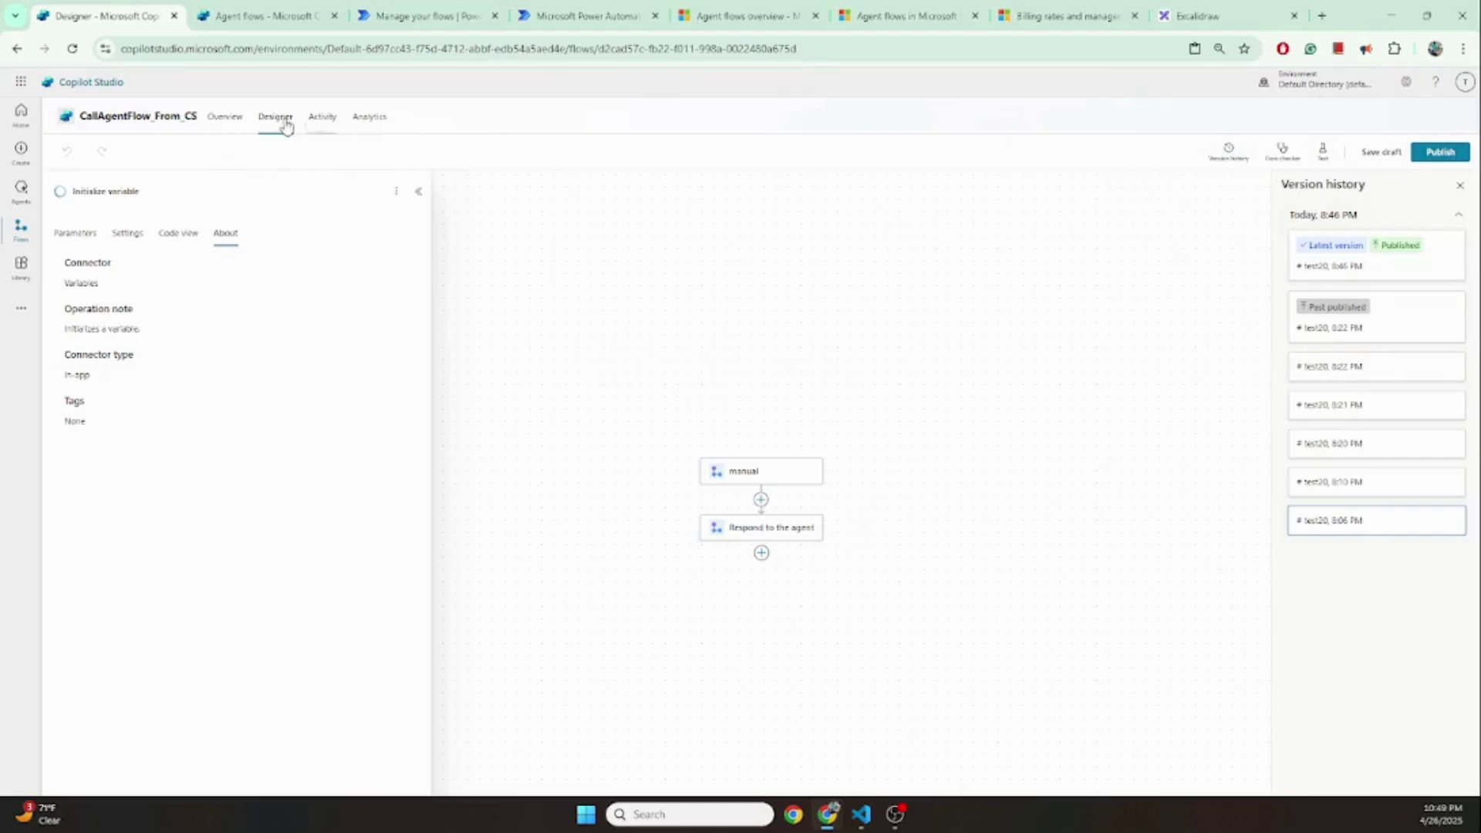
left_click(222, 121)
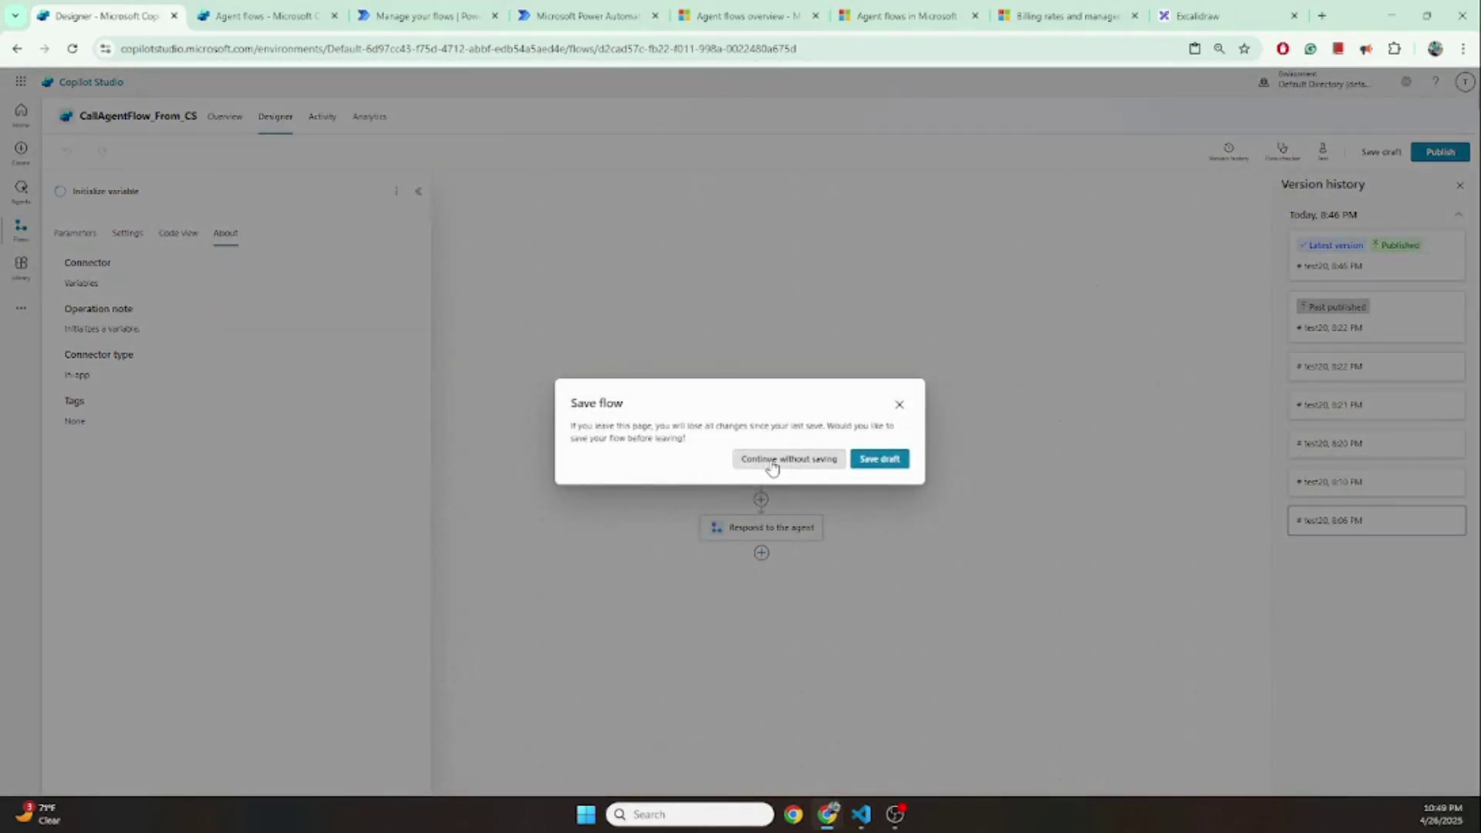
left_click(772, 460)
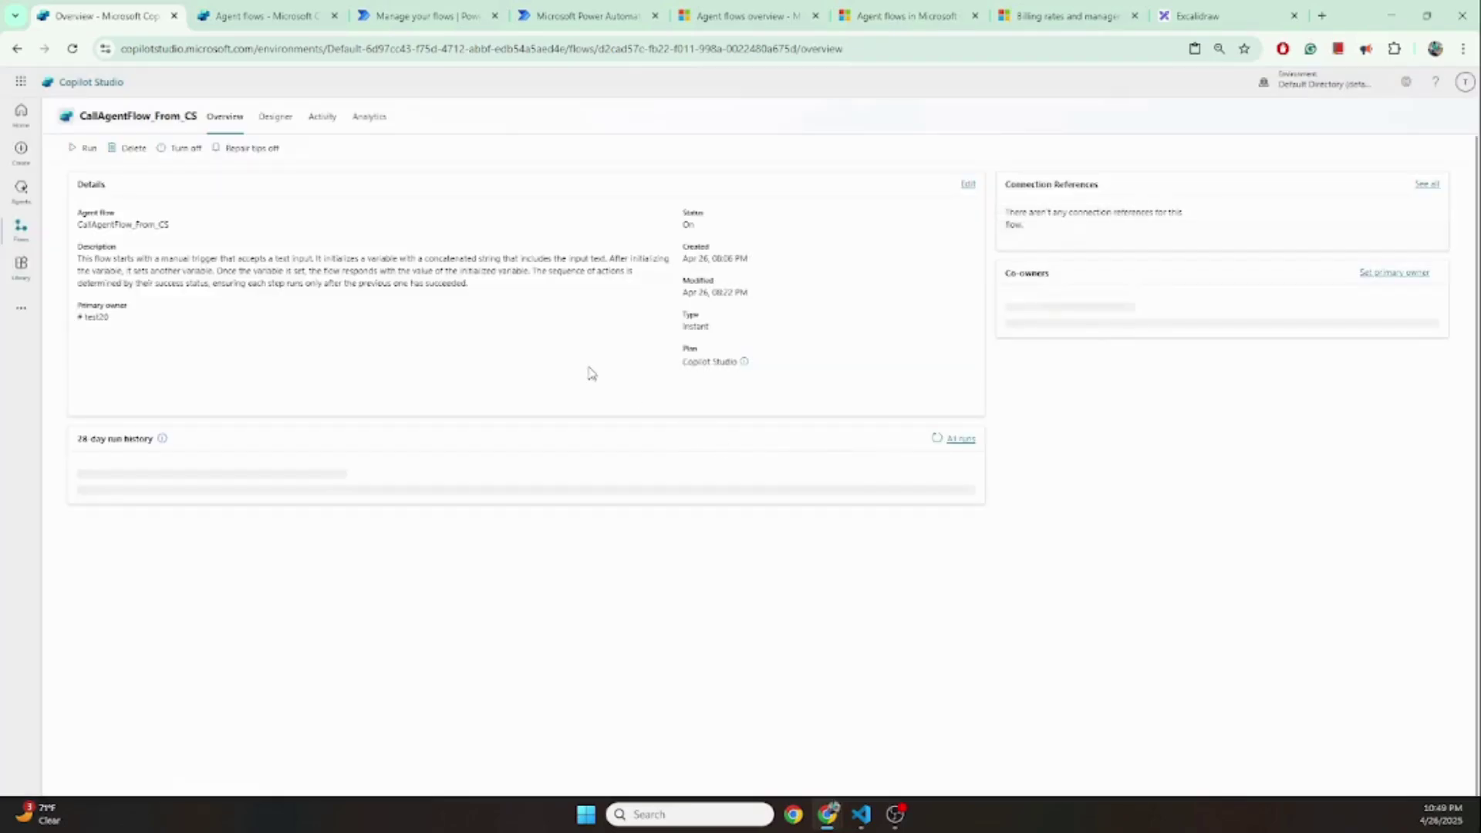
Review the flow's run activity and analytics for the last 7 days, dismissing the data variance notice
left_click(322, 121)
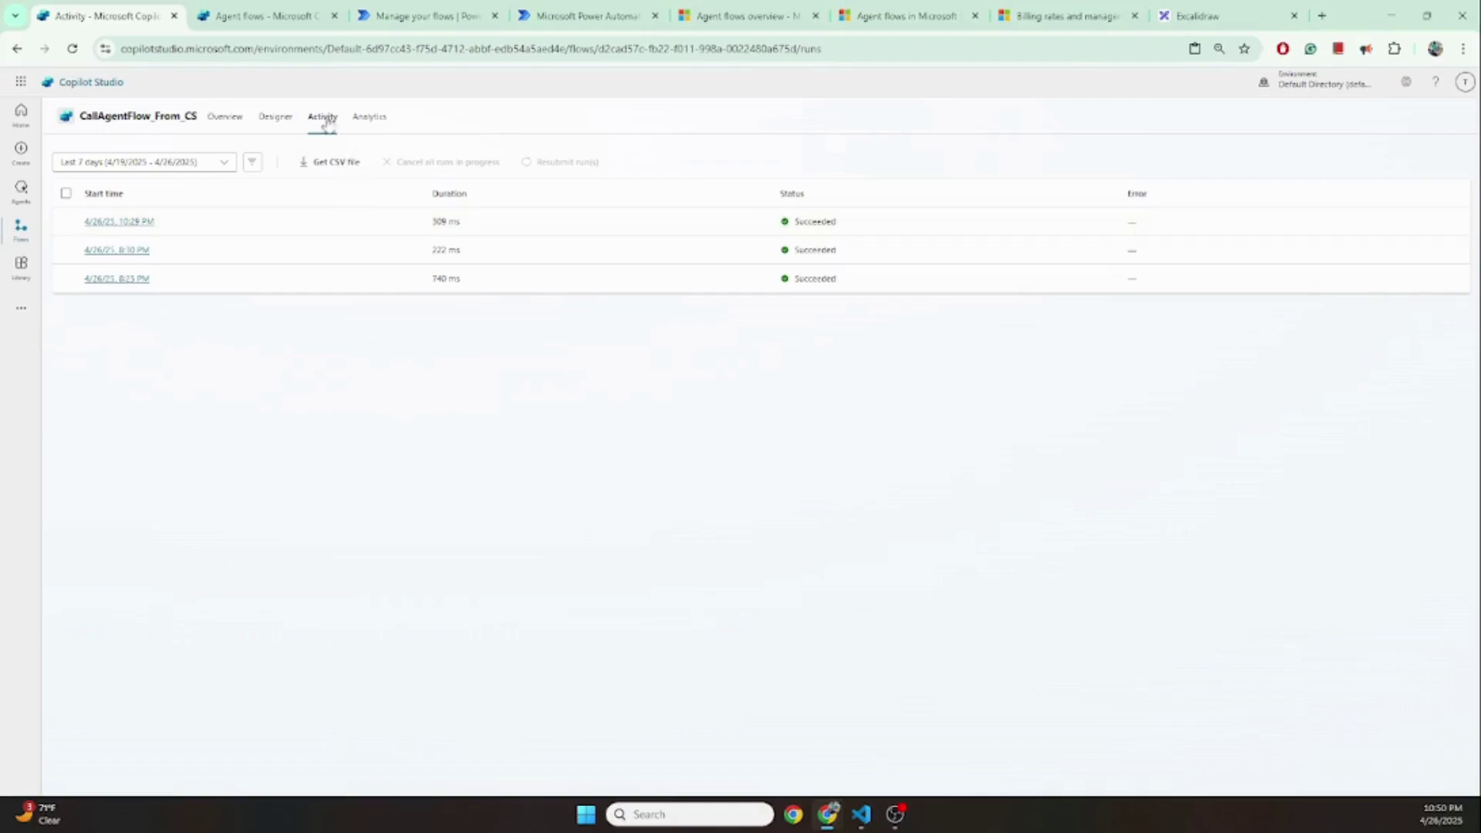
left_click(372, 118)
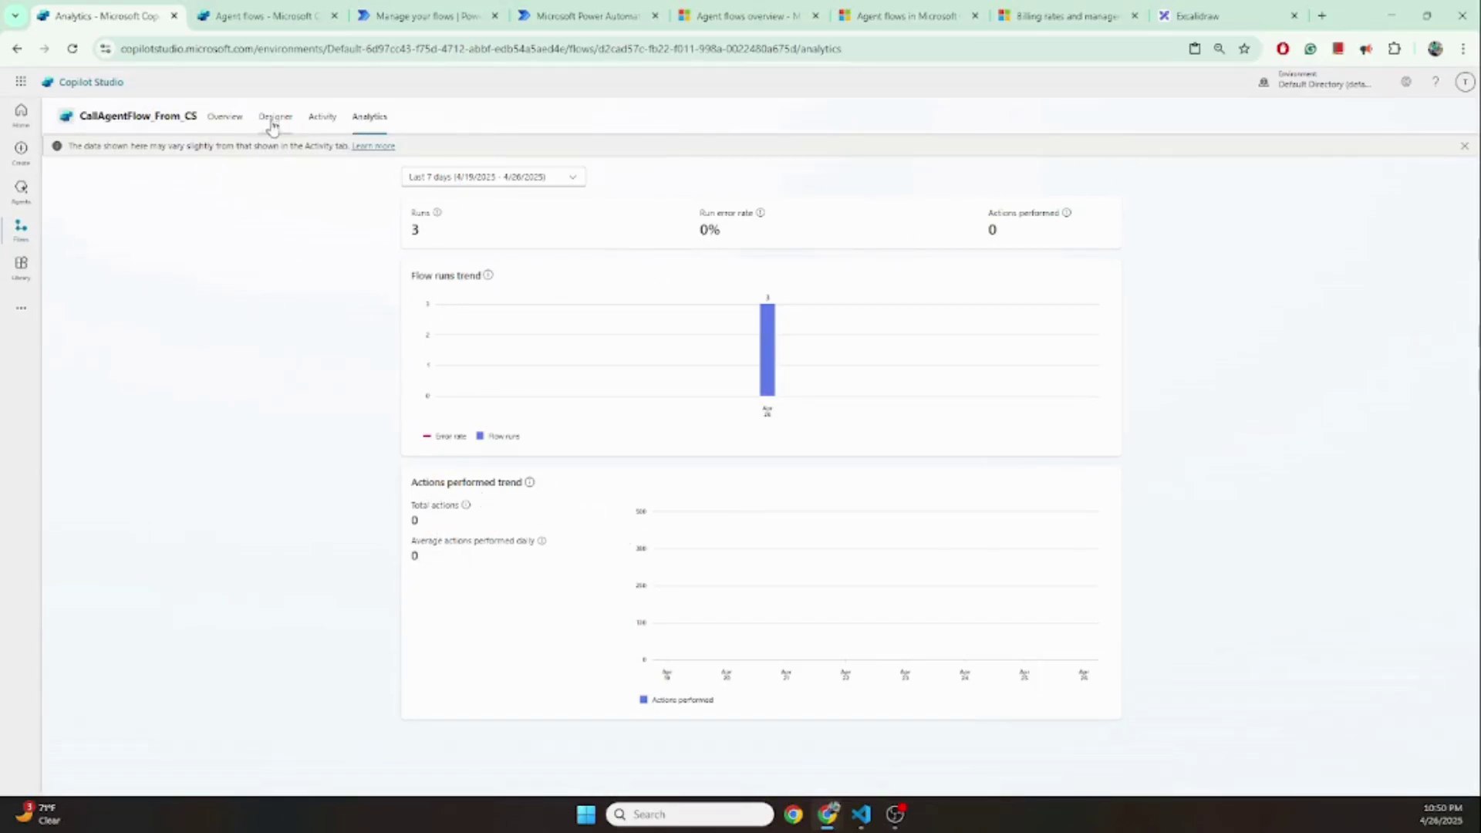
left_click(1465, 149)
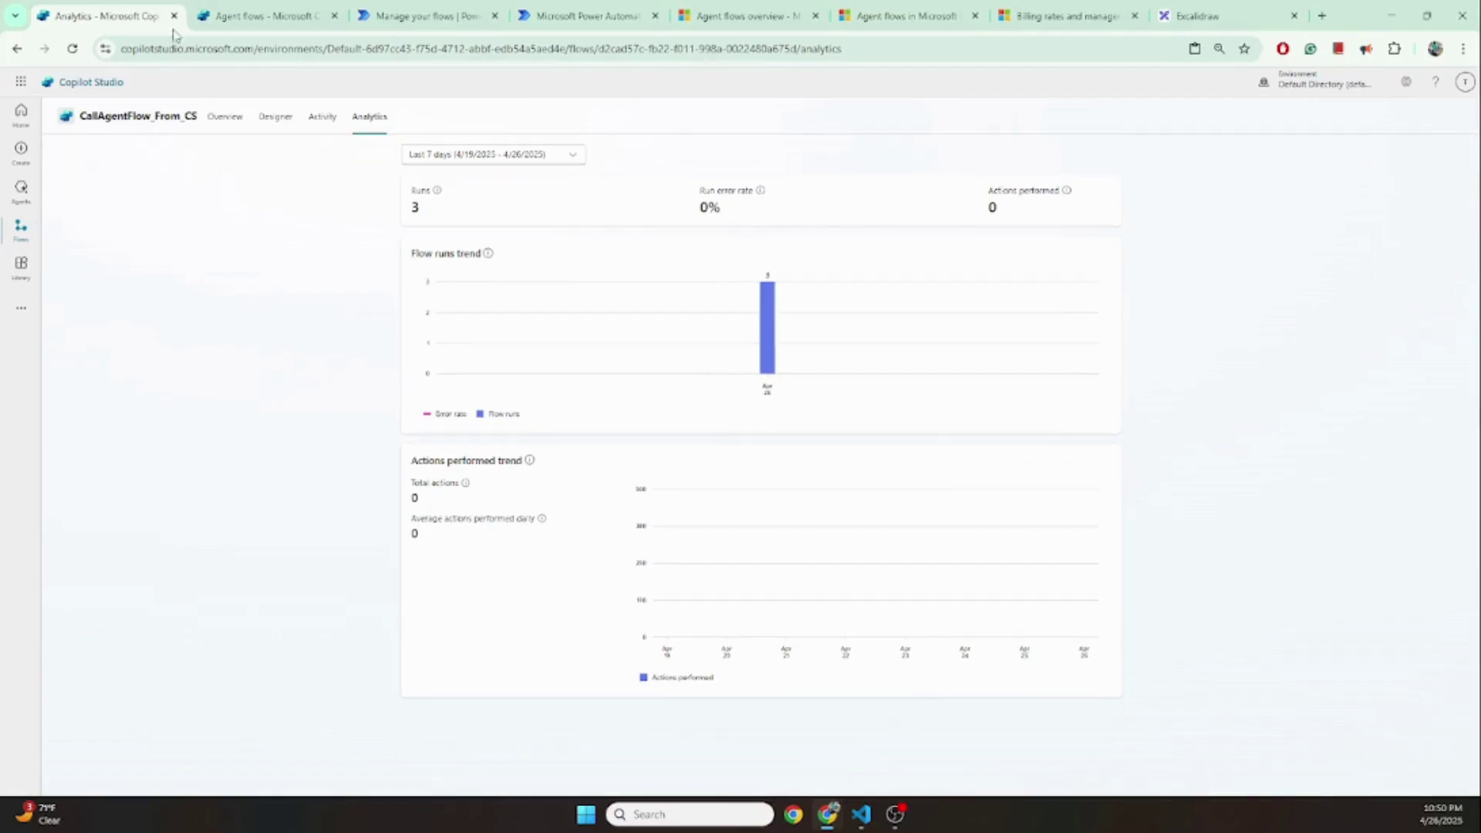
Open the Call Agent Flow agent and bring up its Fallback system topic for editing
left_click(253, 17)
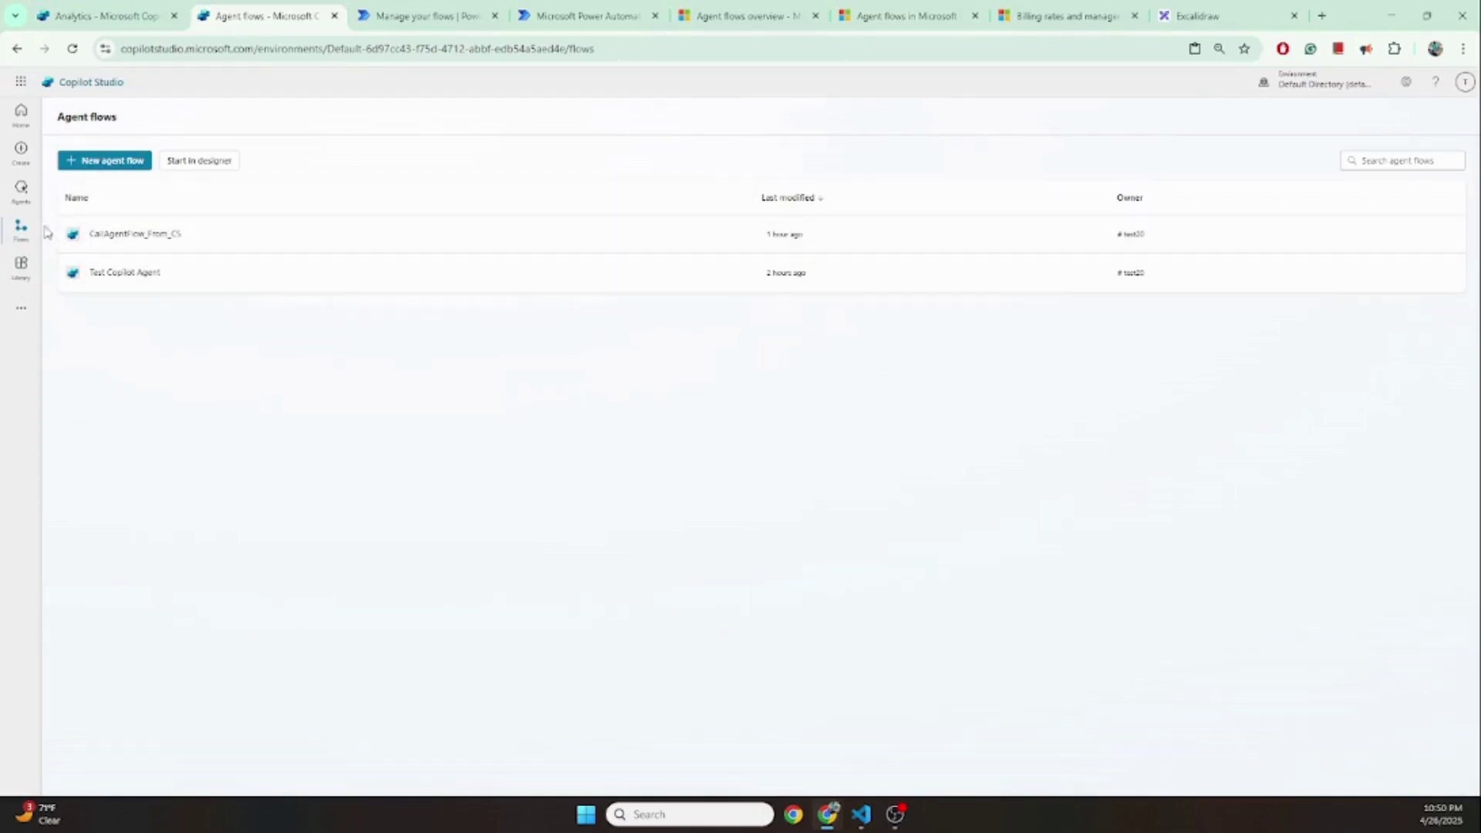
left_click(21, 187)
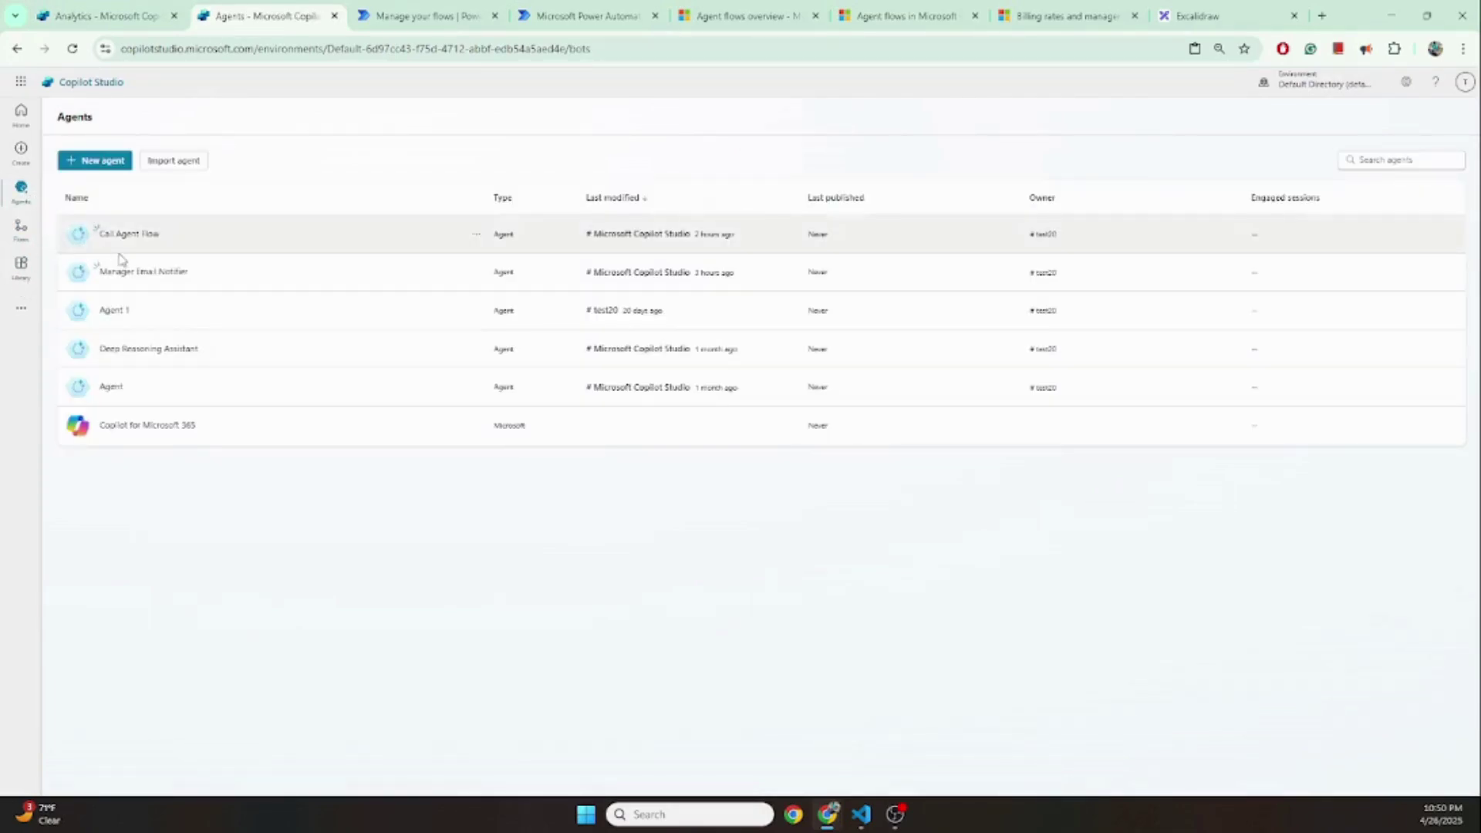
left_click(127, 236)
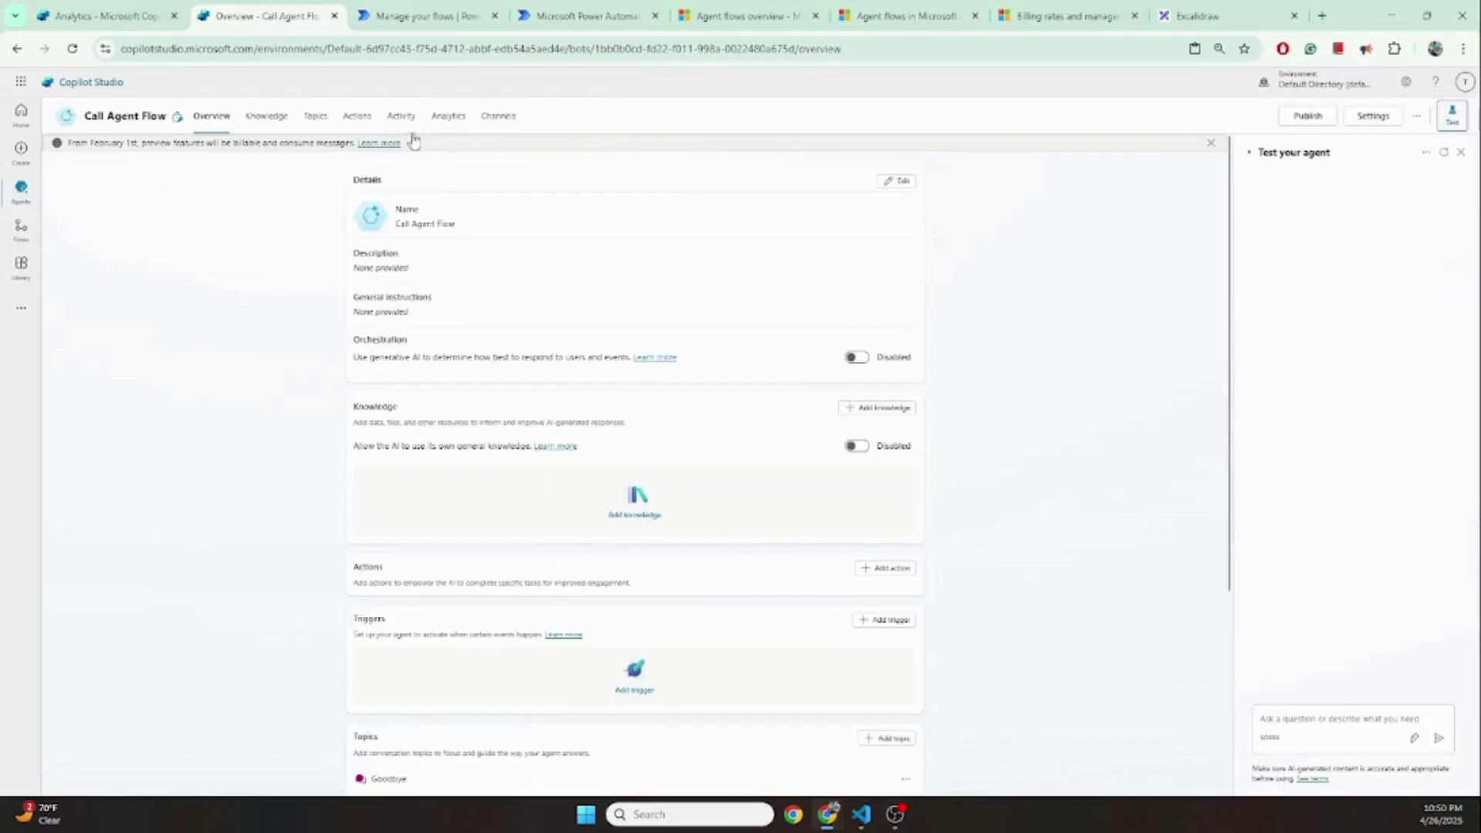
left_click(315, 117)
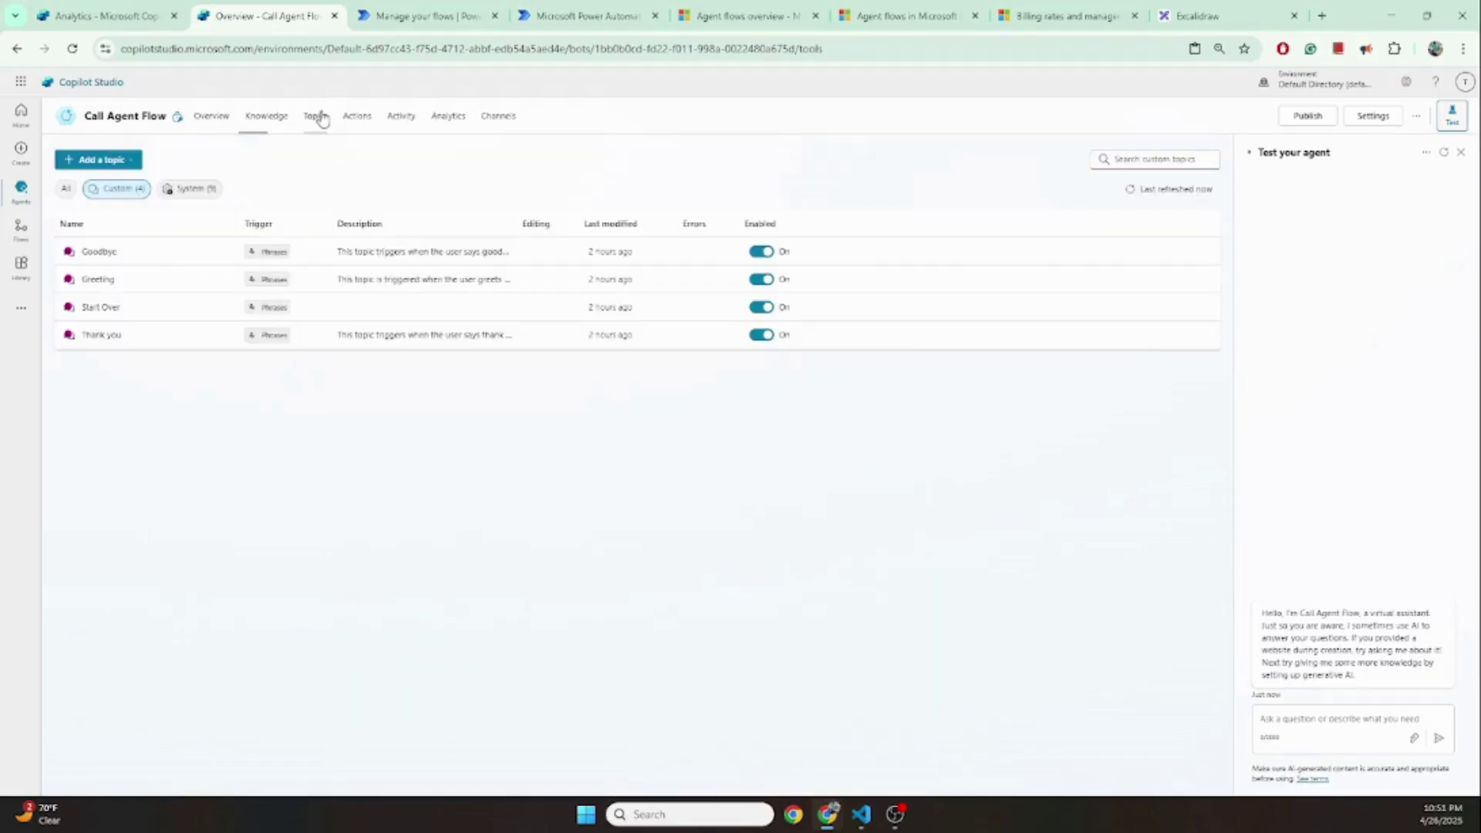
left_click(187, 190)
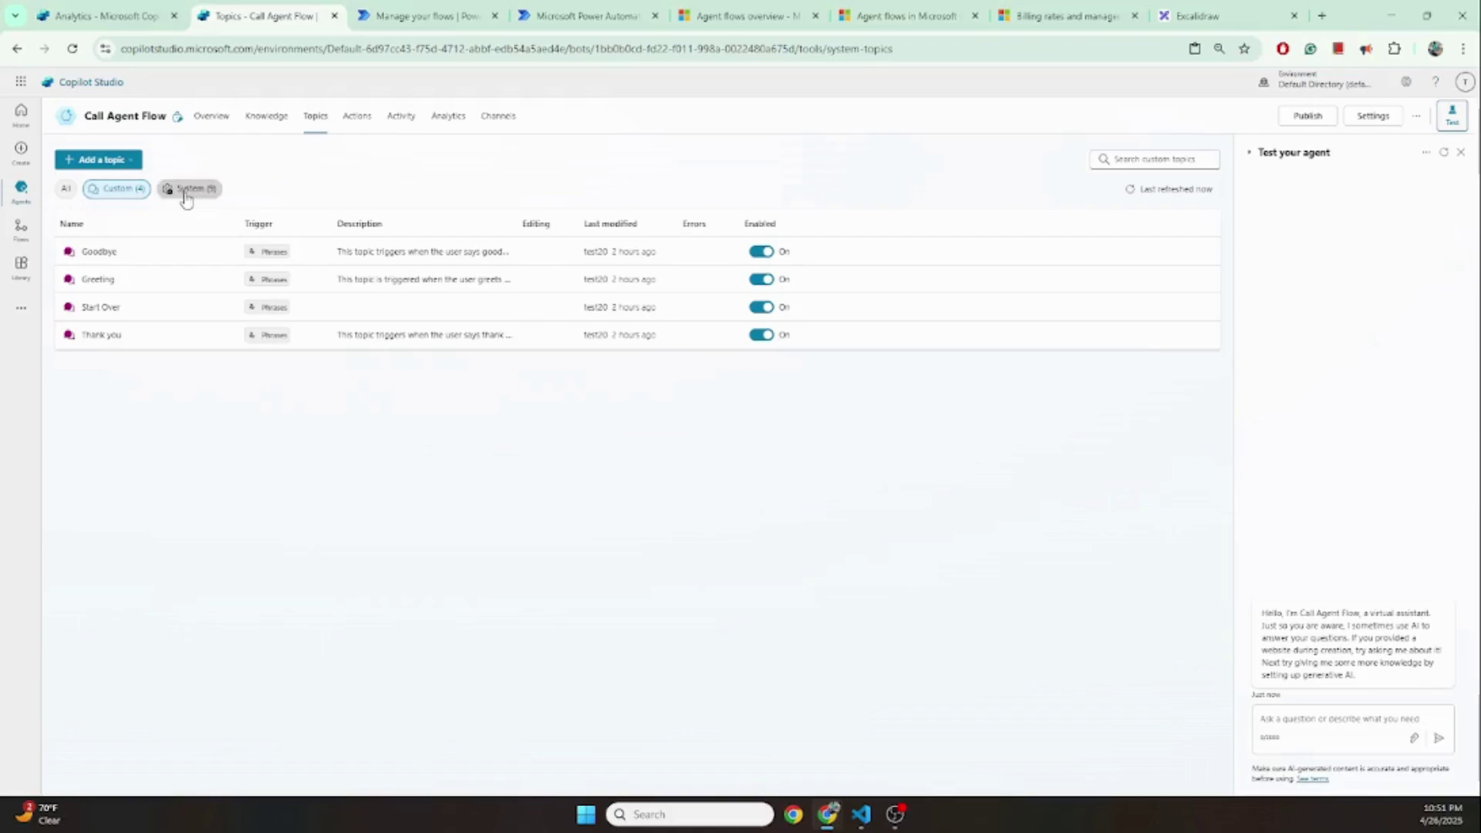
left_click(96, 398)
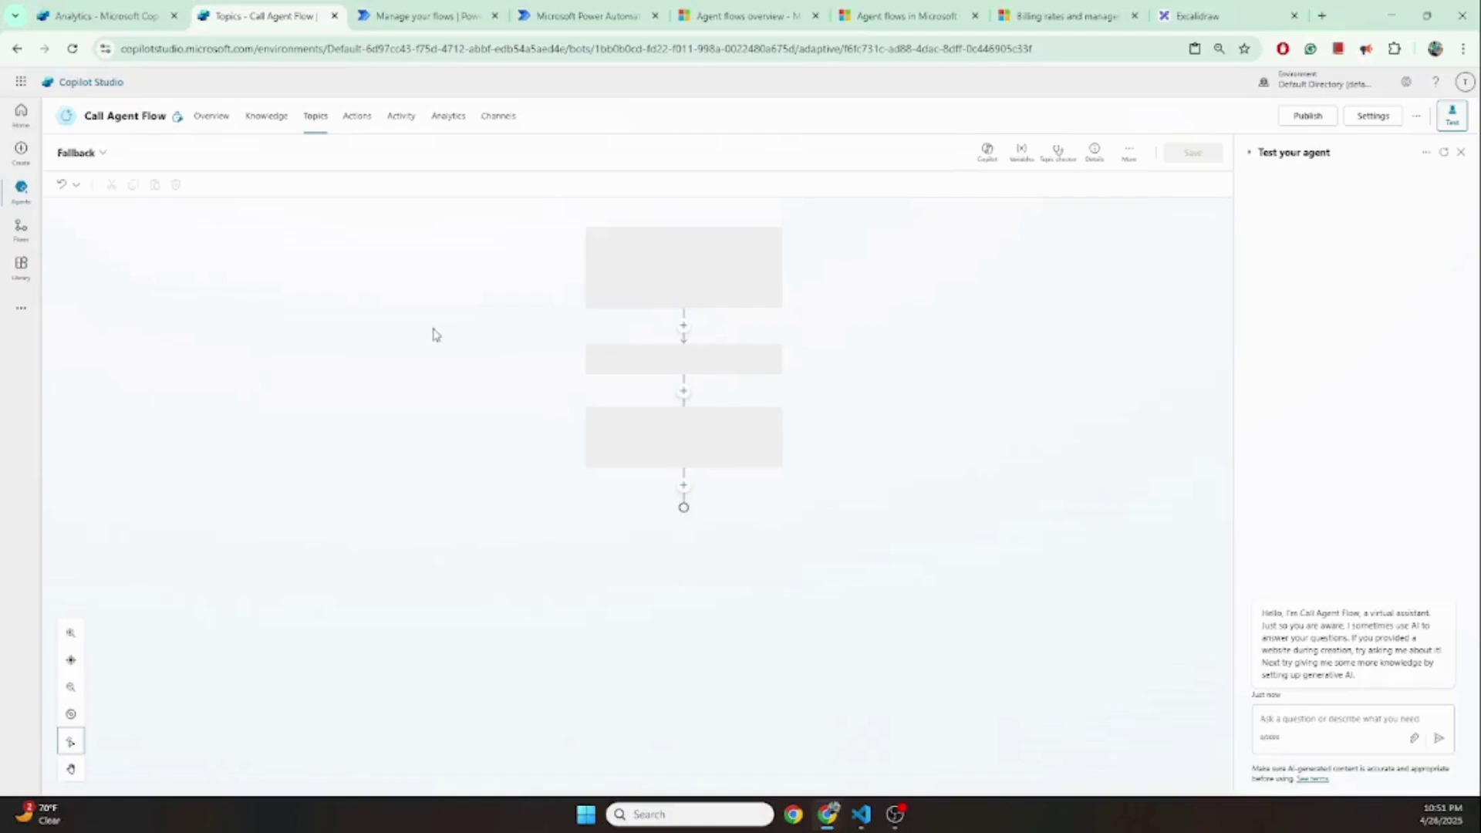
Delete the flow action and the response message from the Fallback topic, leaving only the trigger
left_click(771, 360)
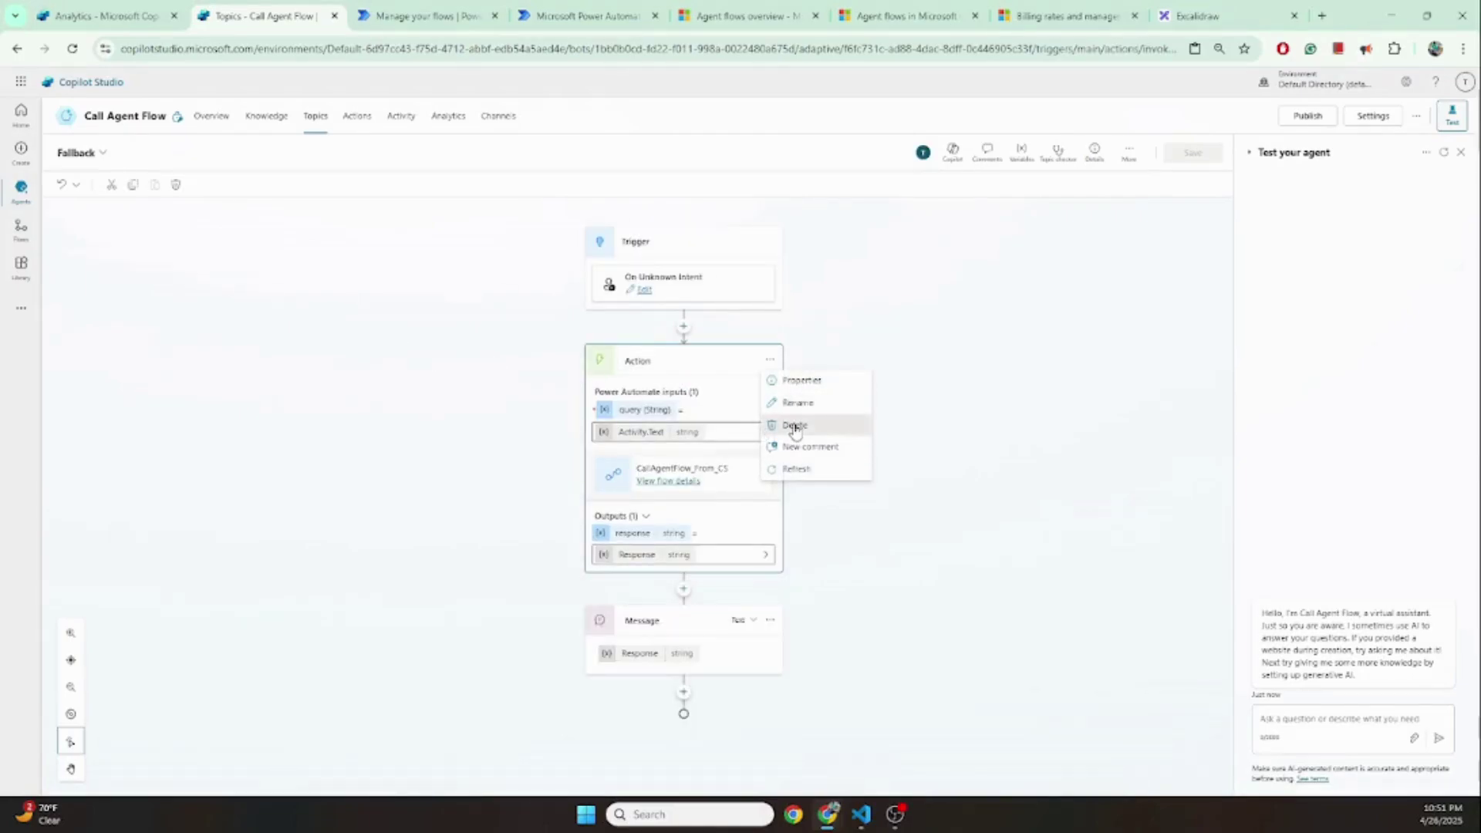
left_click(796, 427)
left_click(770, 359)
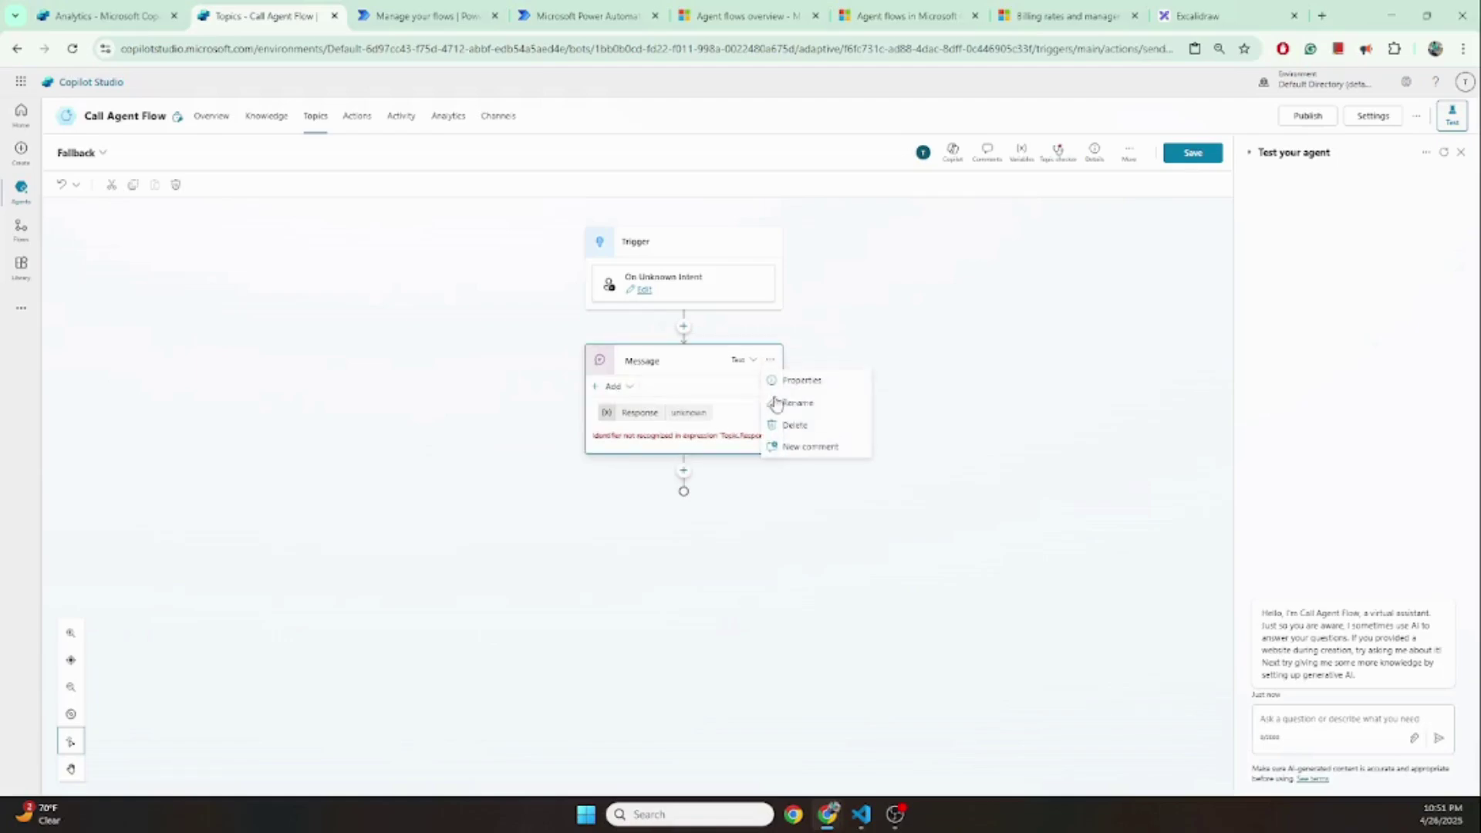
left_click(787, 426)
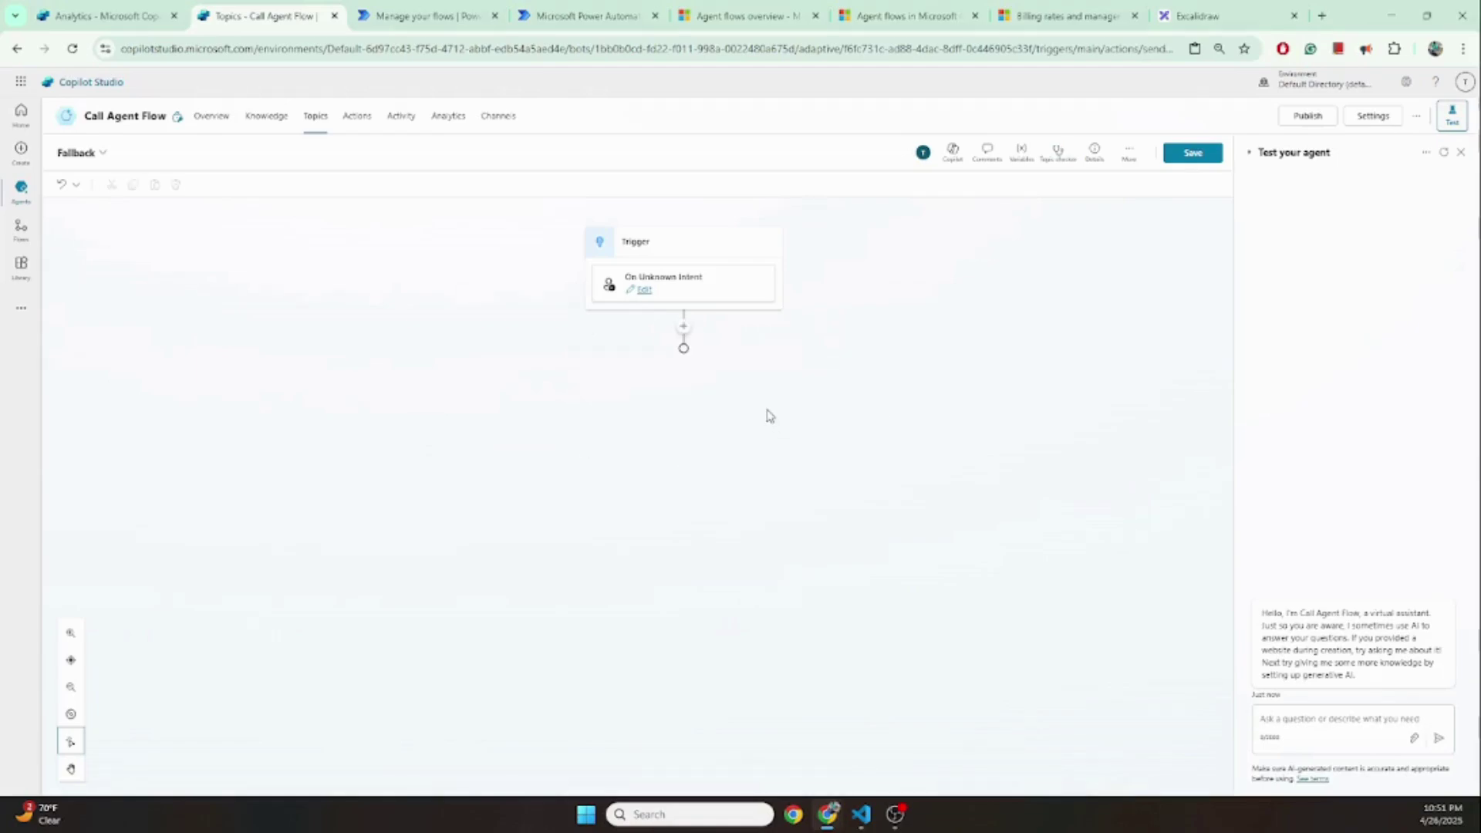
Add the CallAgentFlow_From_CS flow as an action below the Fallback topic's trigger
left_click(684, 330)
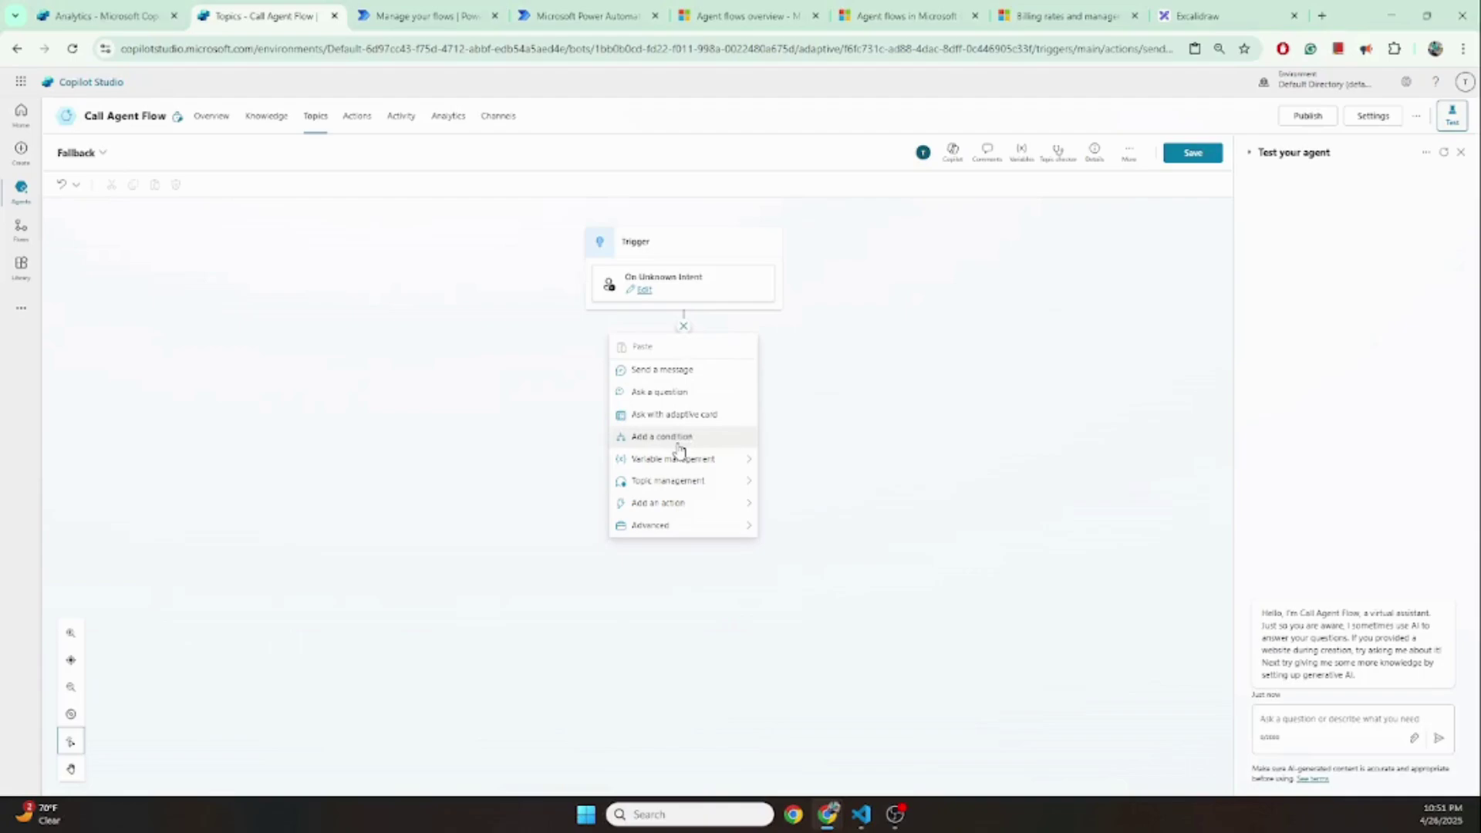
mouse_move(646, 505)
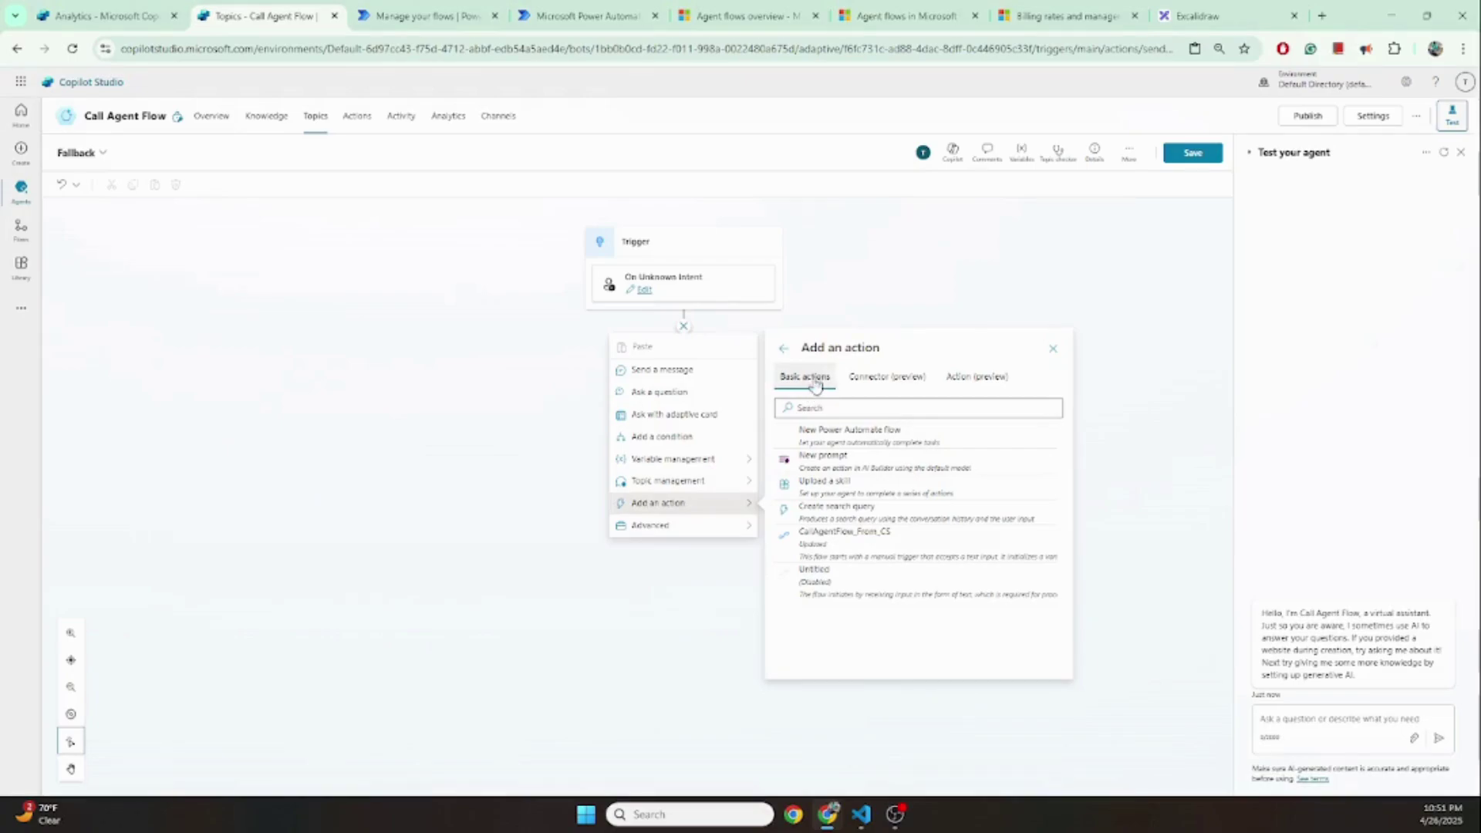
left_click(818, 548)
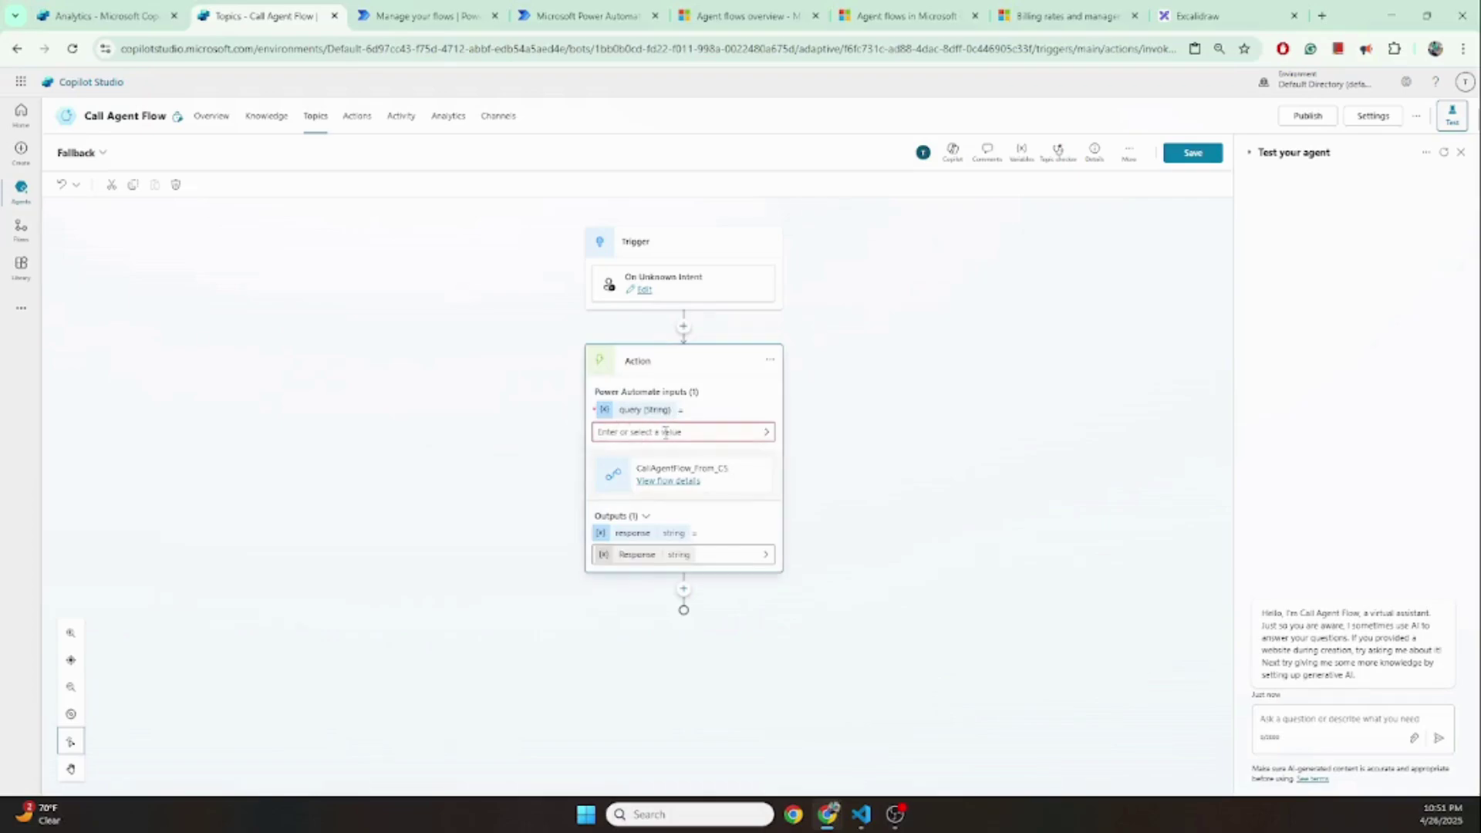
Set the flow action's query input to the system variable Activity.Text
left_click(763, 433)
left_click(866, 341)
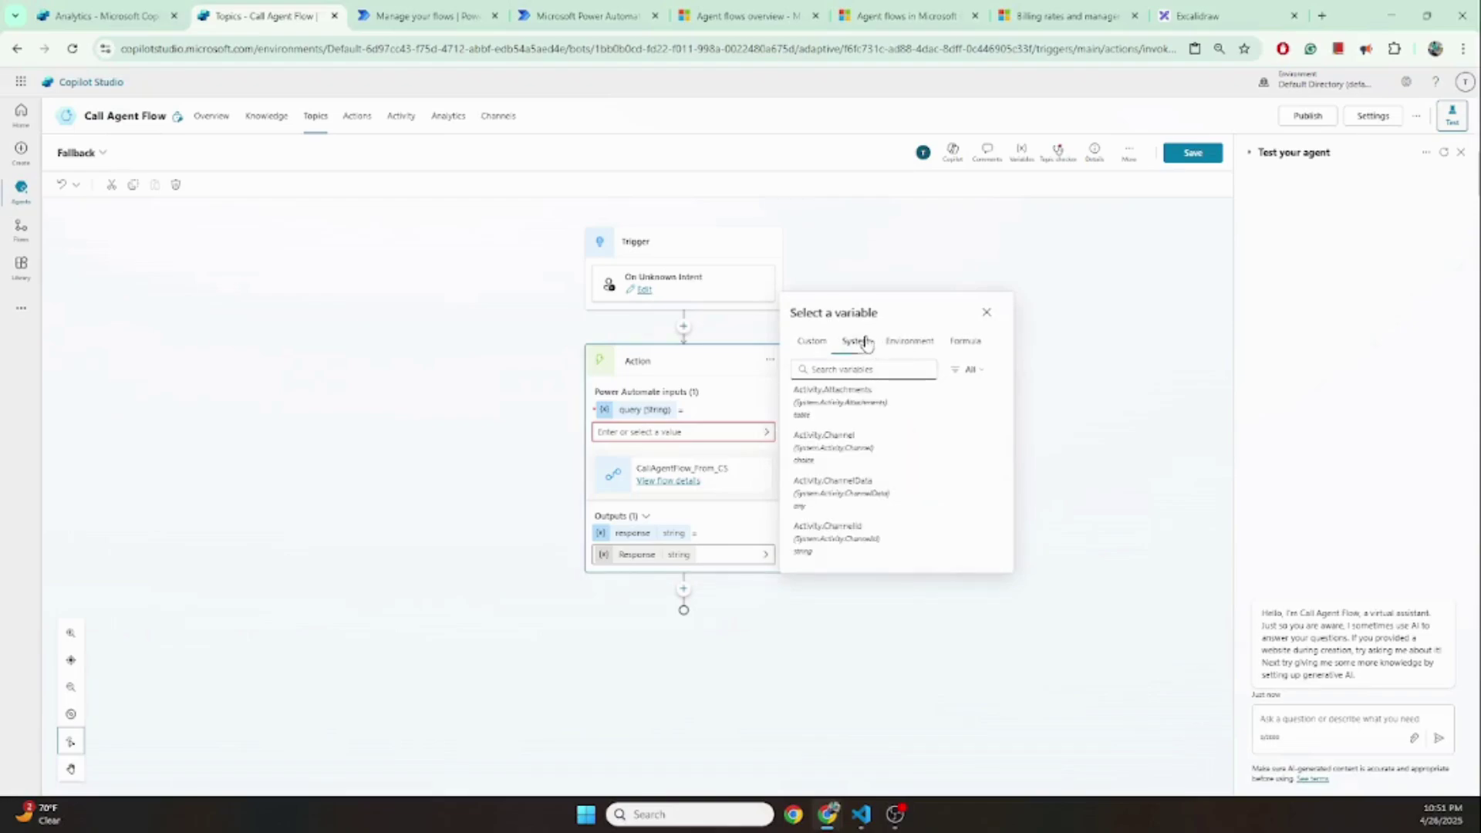
scroll(858, 472, "down", 1)
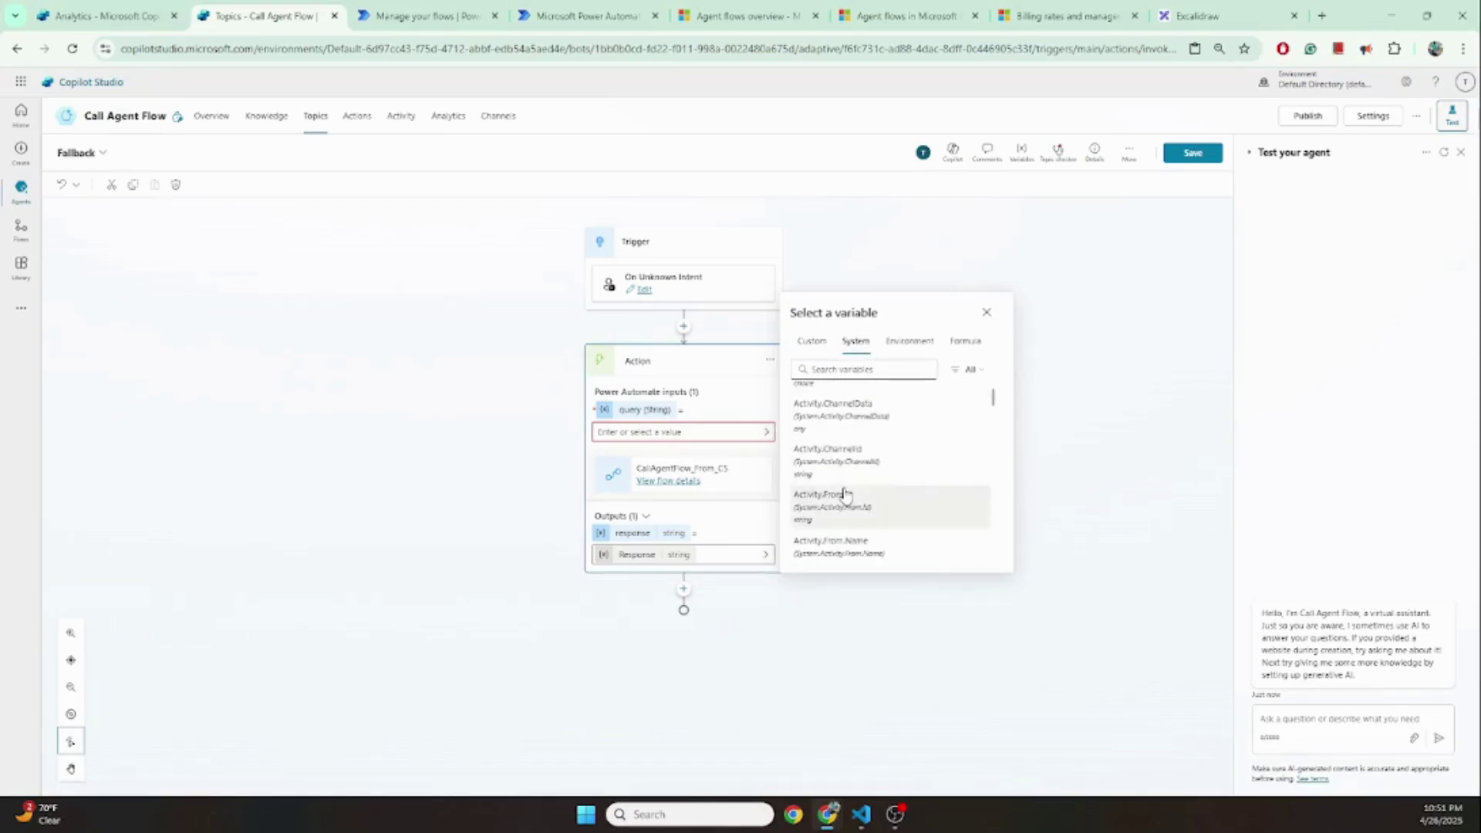
scroll(837, 513, "down", 3)
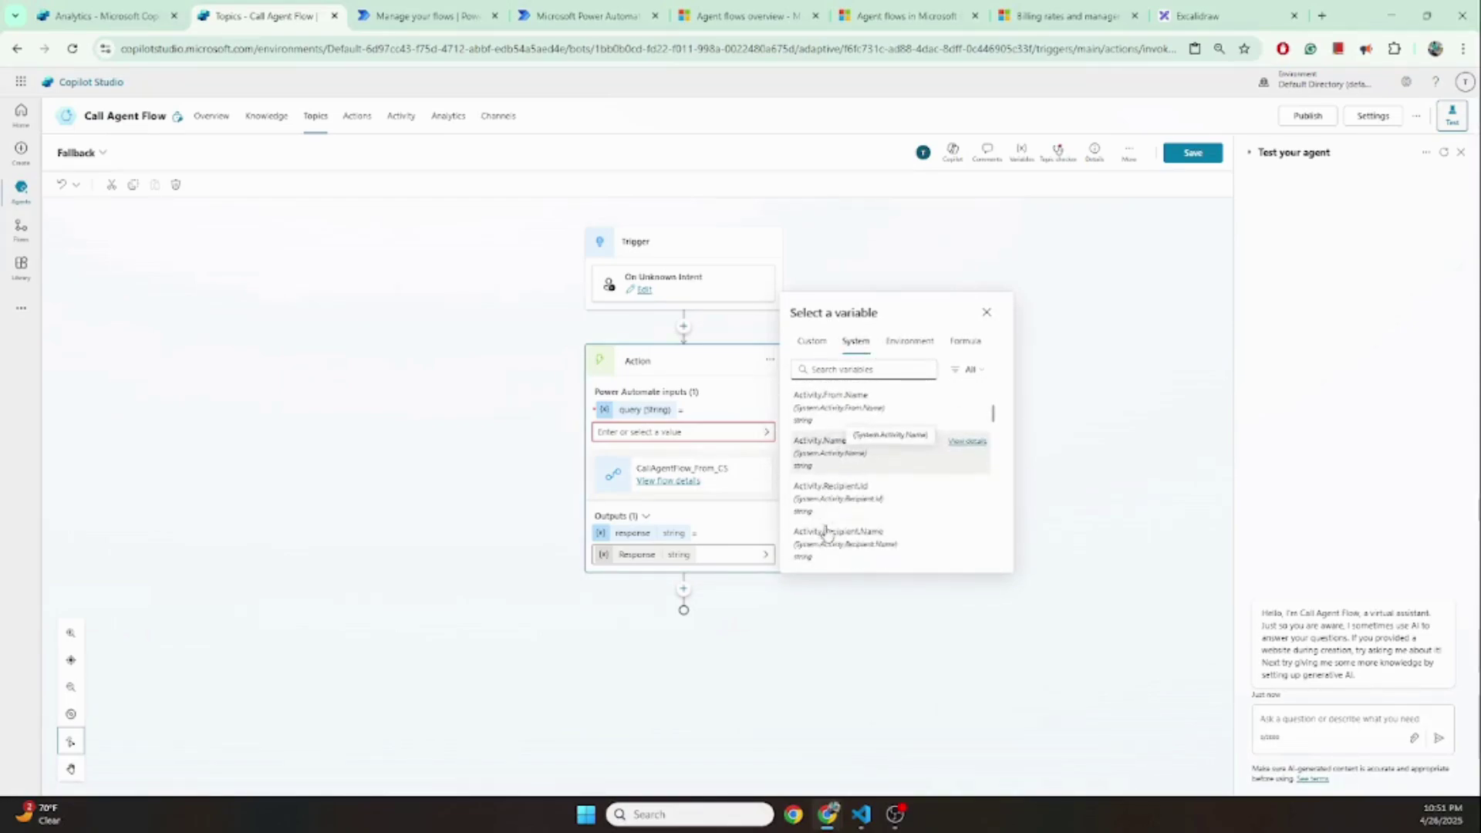
scroll(834, 517, "down", 3)
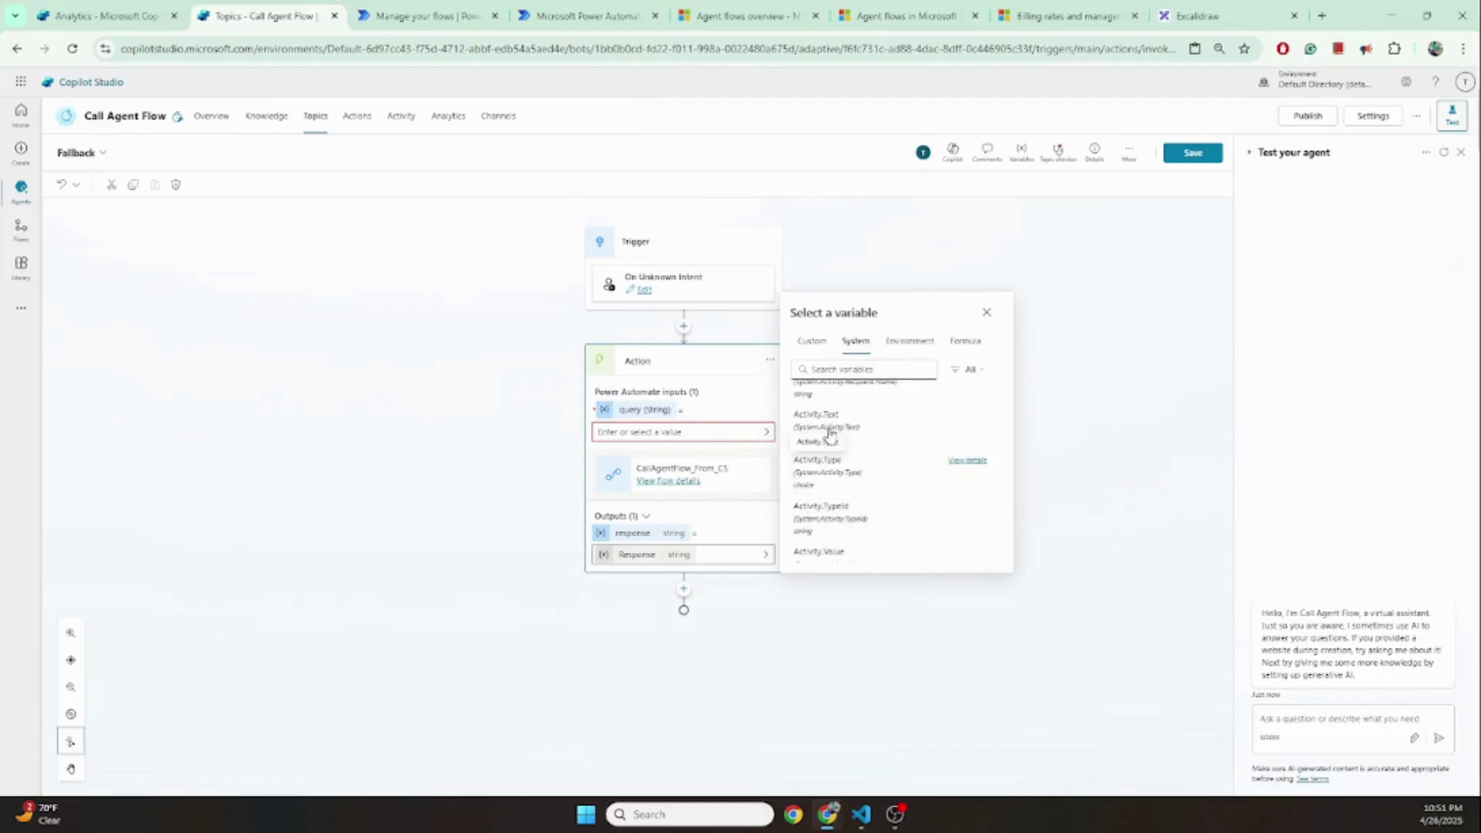
left_click(819, 420)
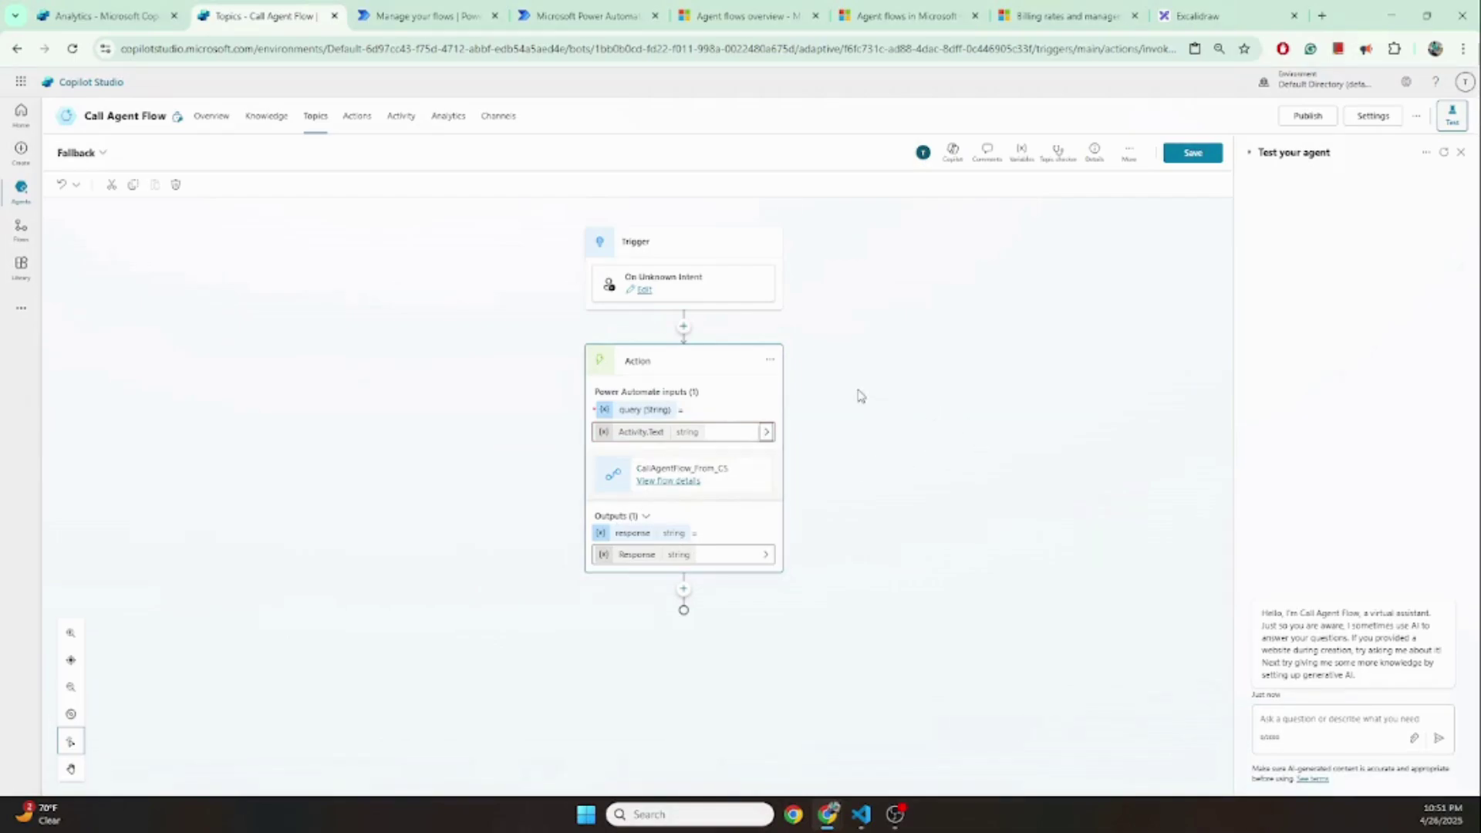
Add a message below the flow action that returns the Response variable, and save the Fallback topic
left_click(685, 592)
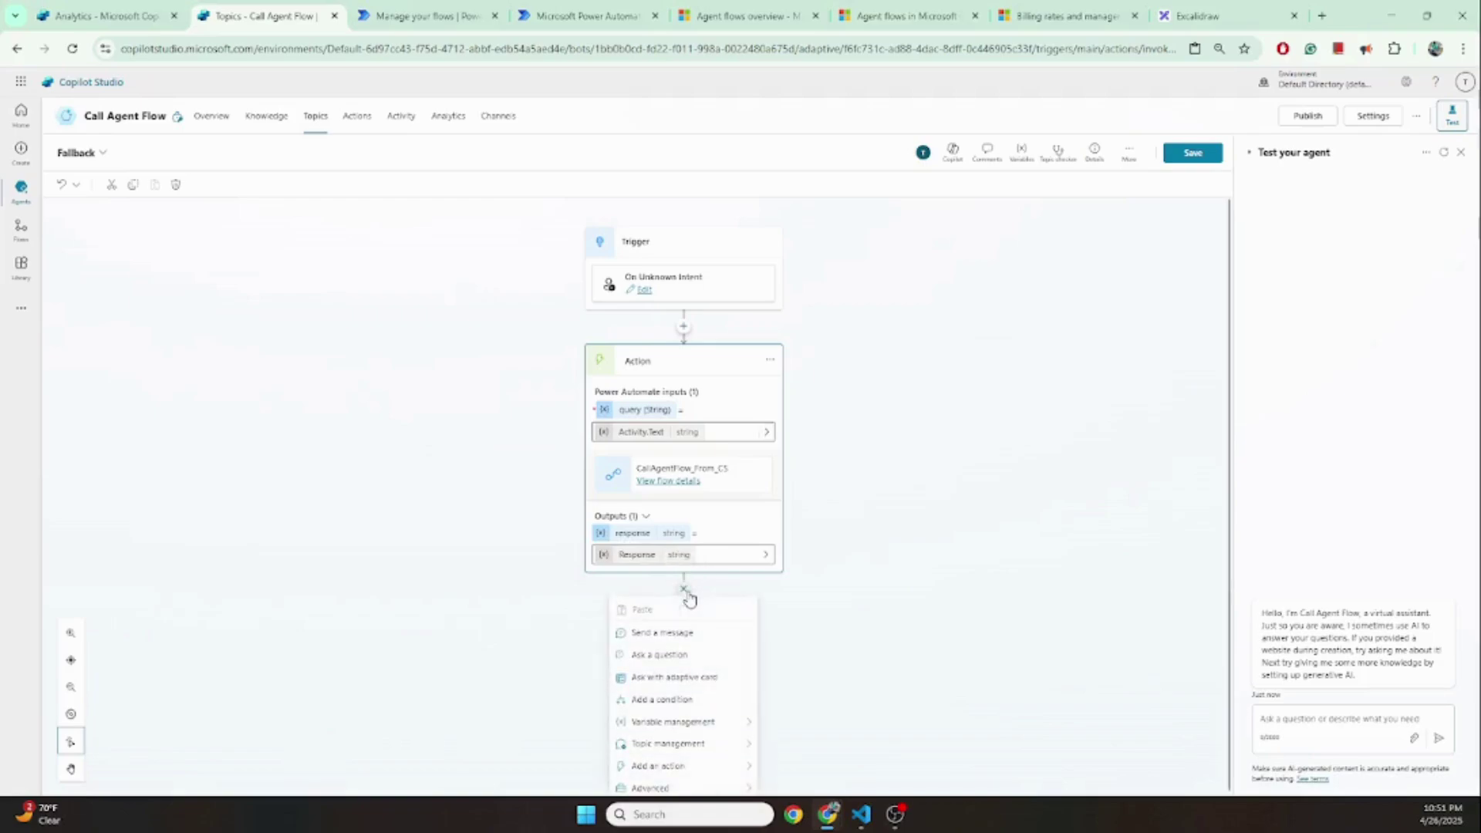
left_click(657, 635)
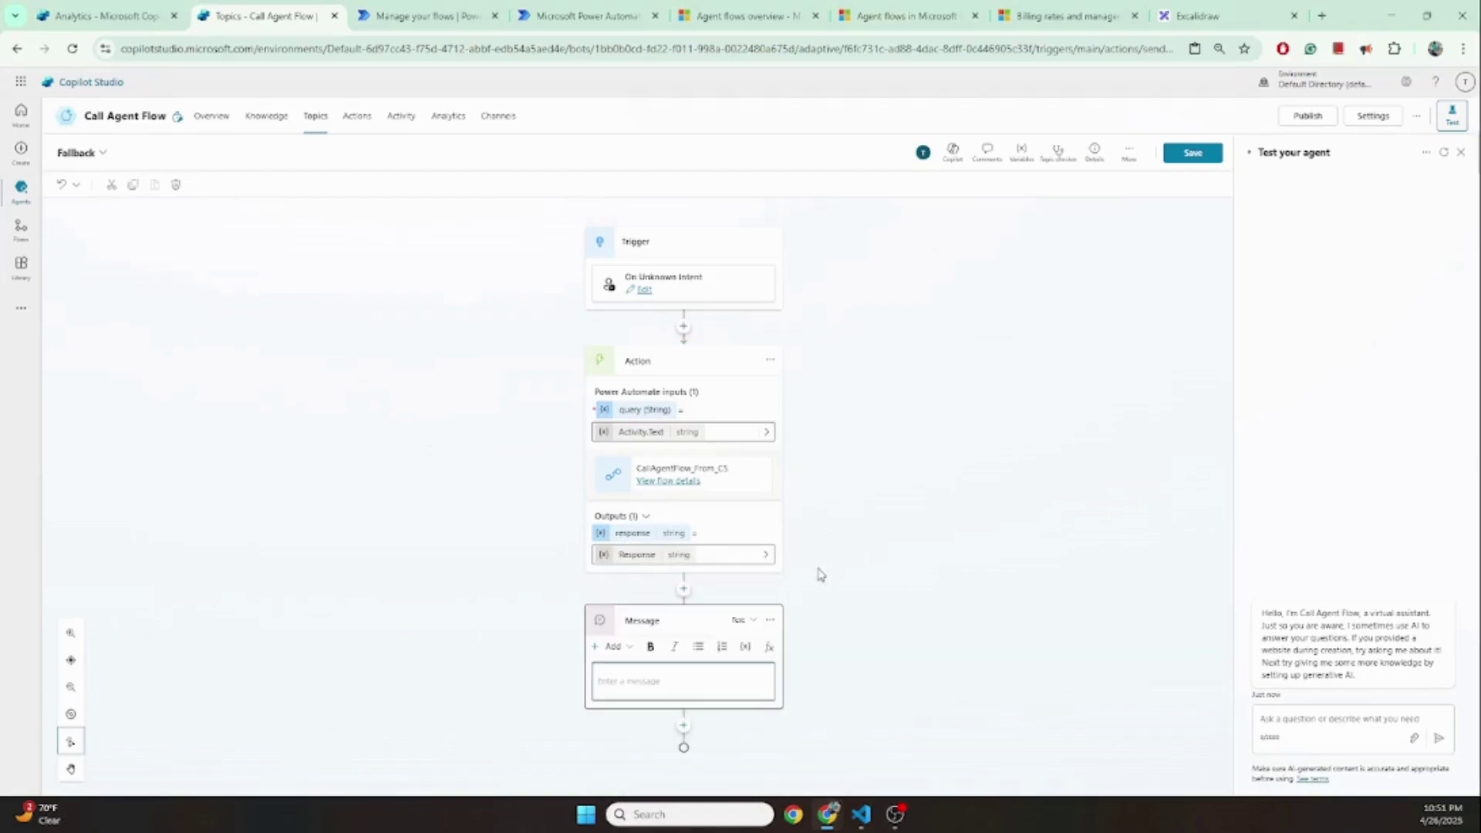
left_click(745, 647)
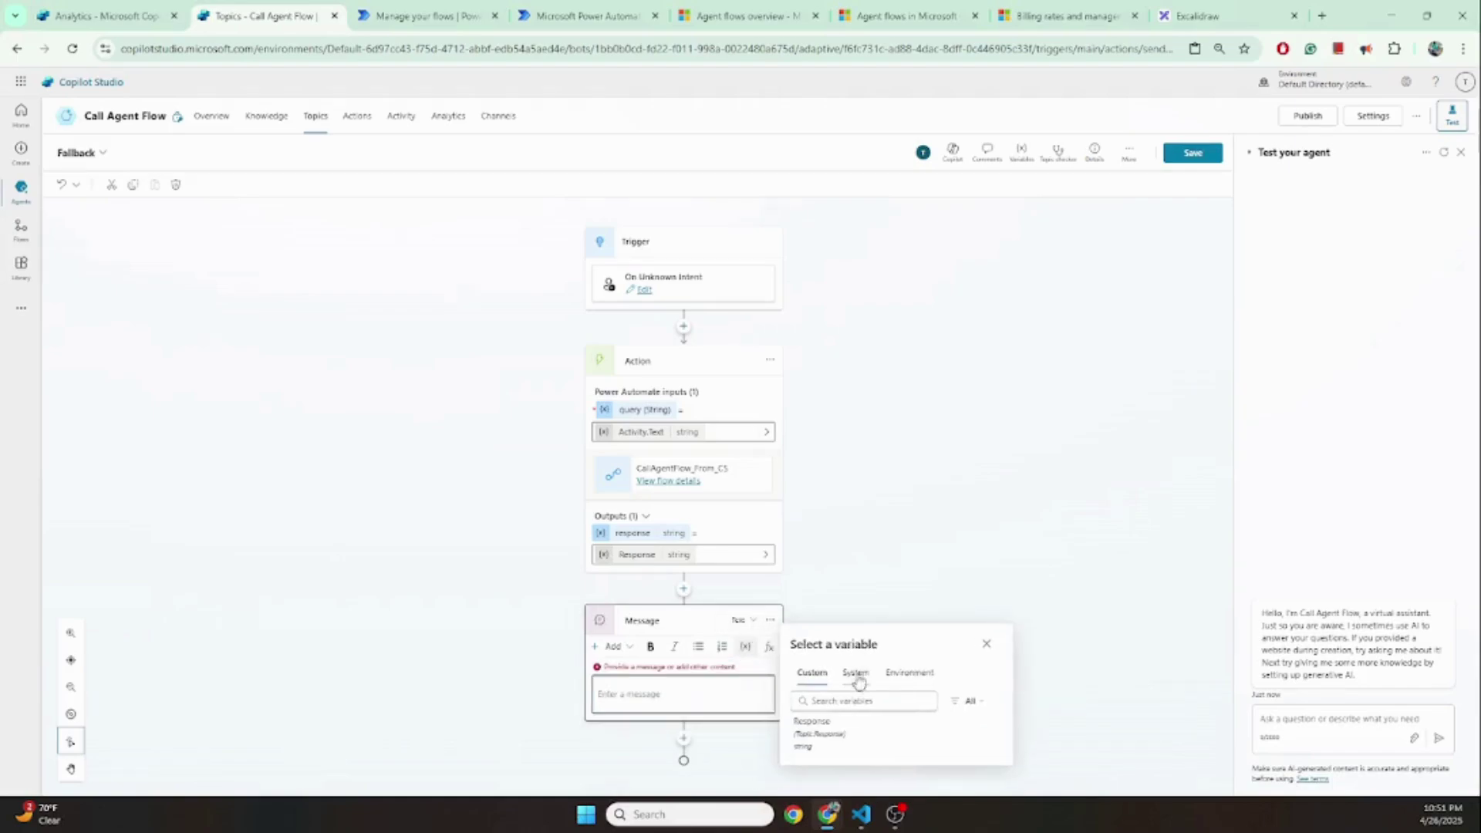
left_click(830, 733)
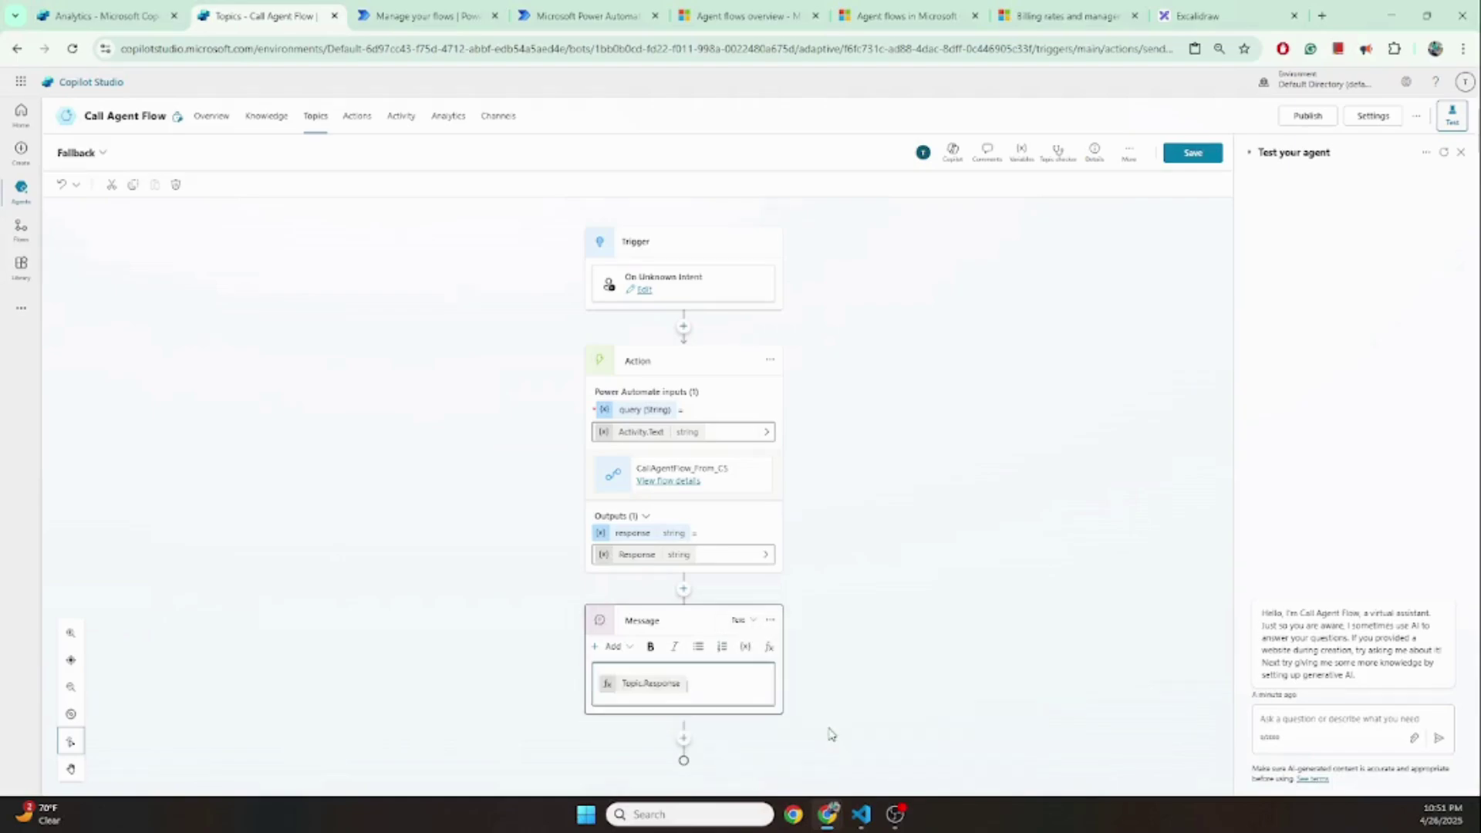
left_click(1188, 152)
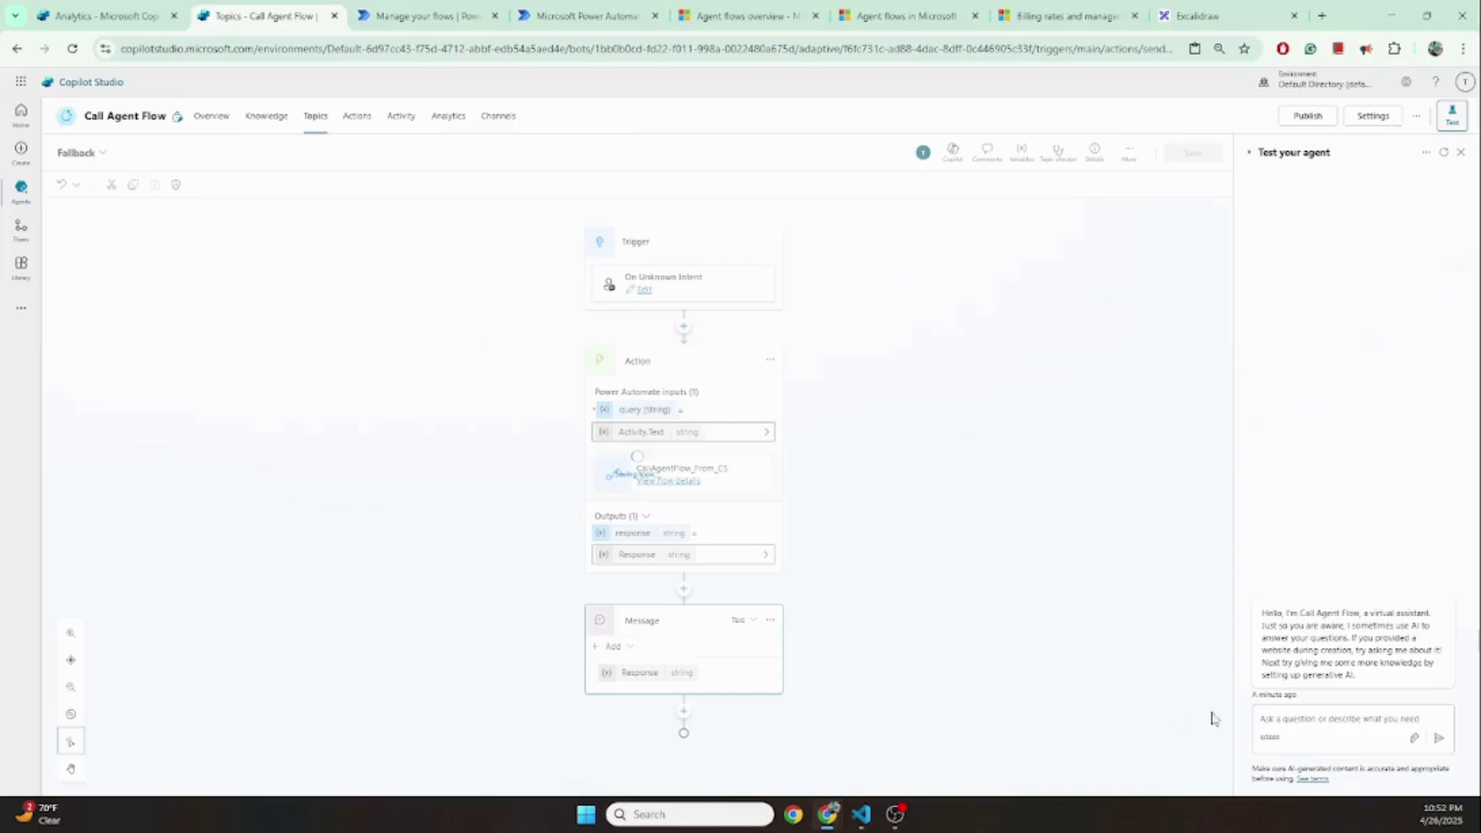
Test the agent by sending "Hi" and "How is the weather today?", and highlight the reply to the weather question
left_click(1289, 717)
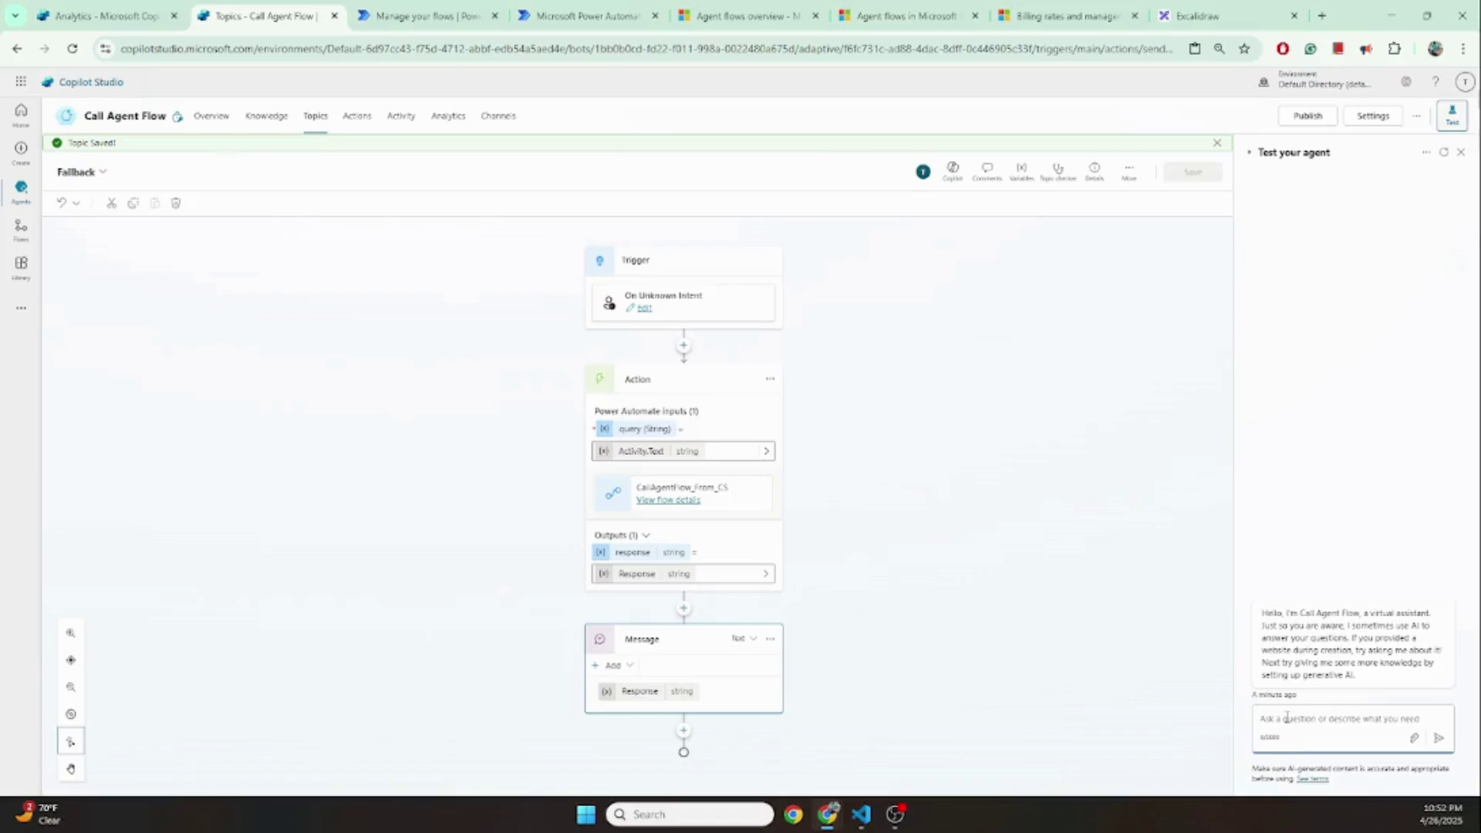
type("Hi")
key("Return")
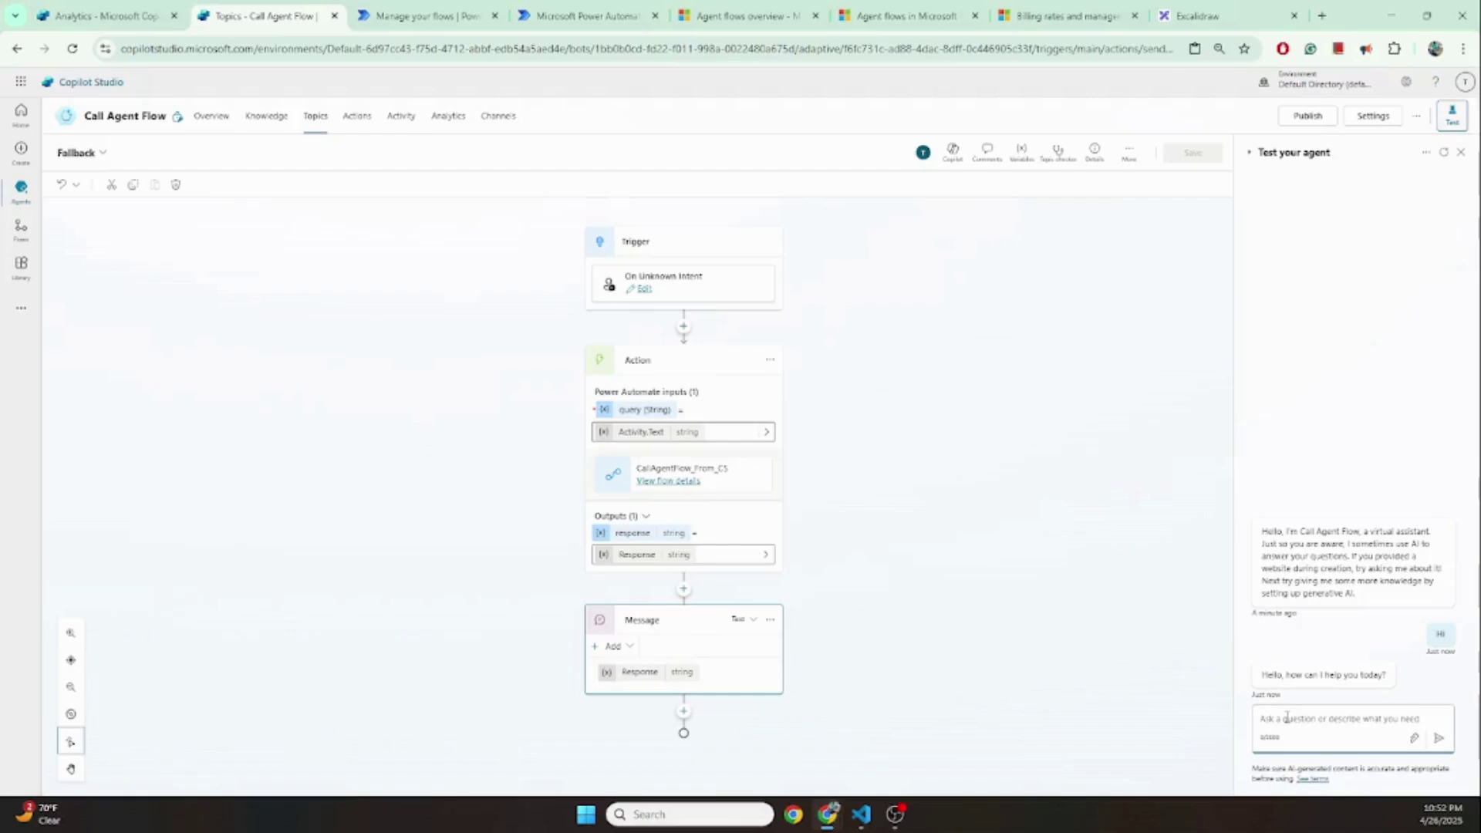
type("How is the weather today")
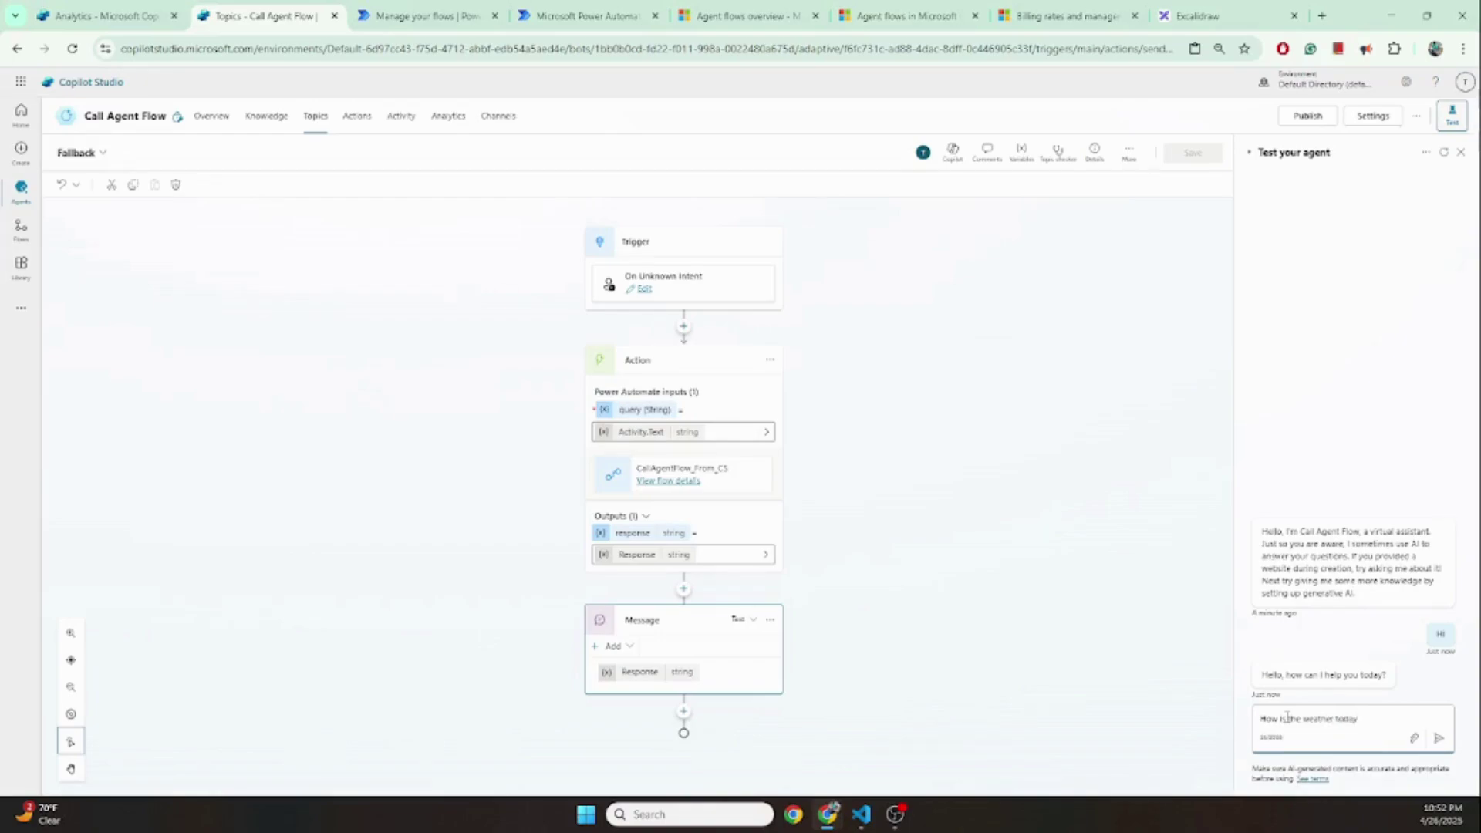
key("Return")
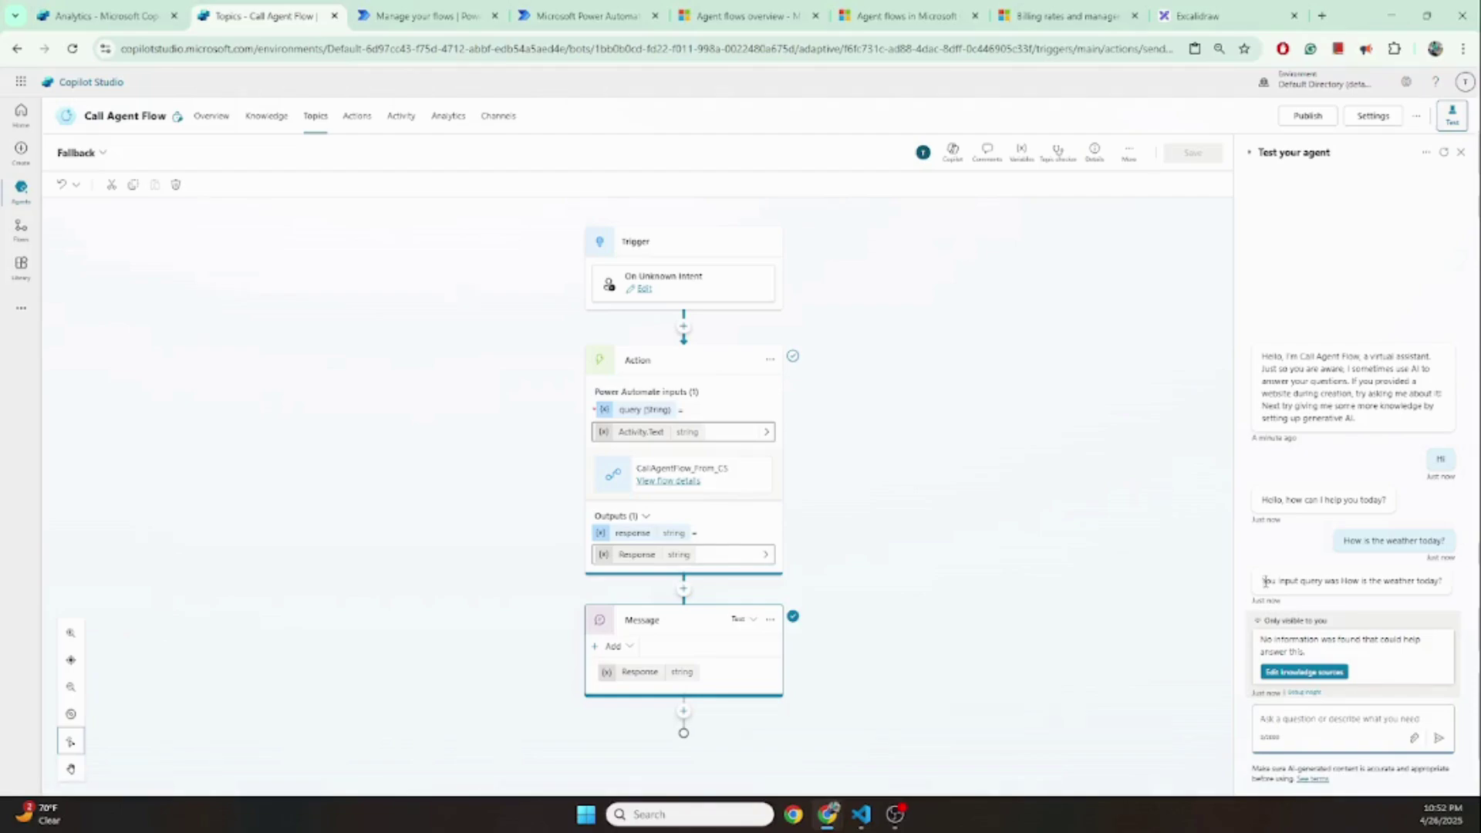
left_click_drag(1264, 582, 1447, 584)
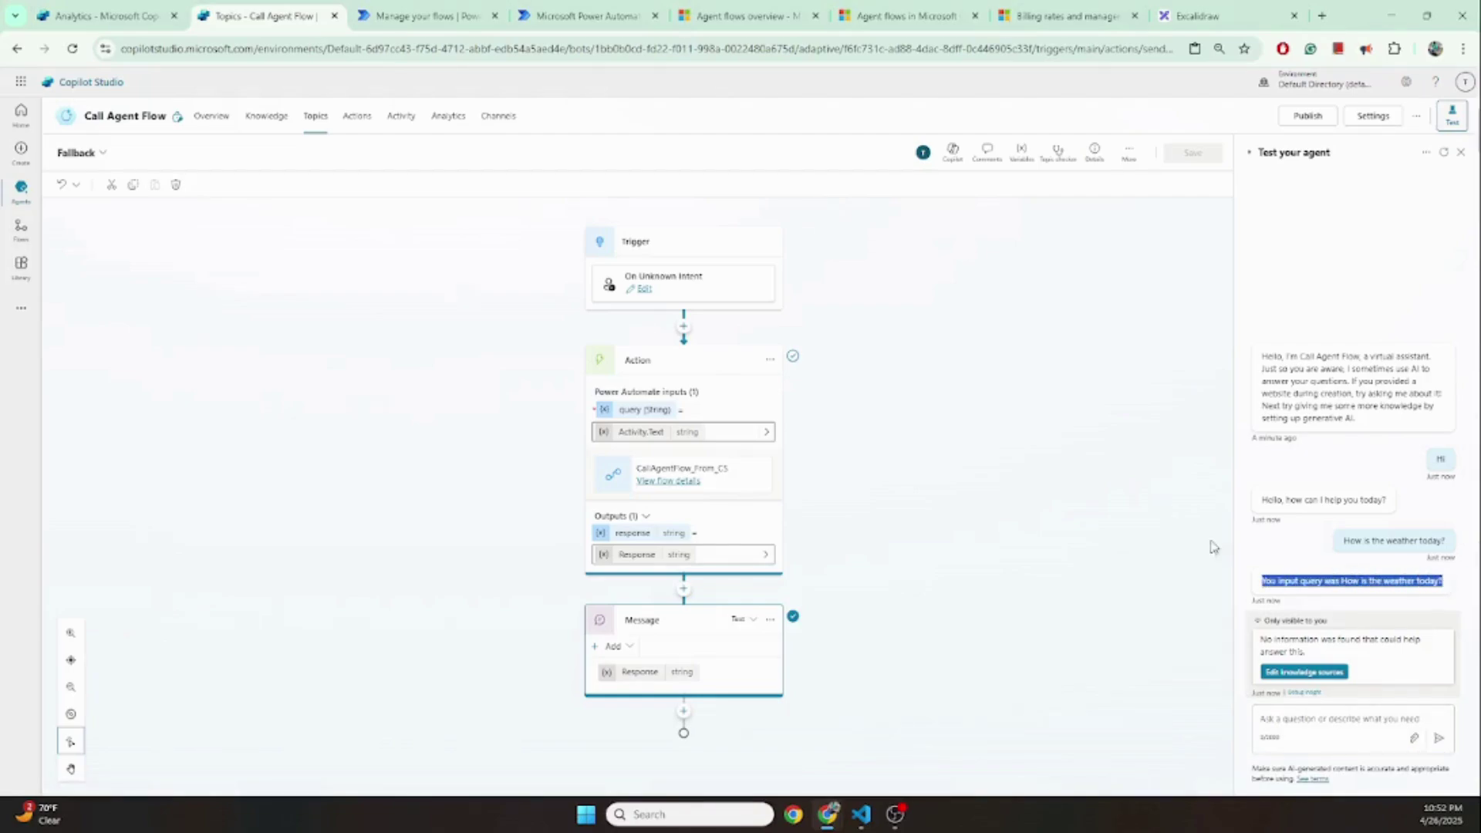